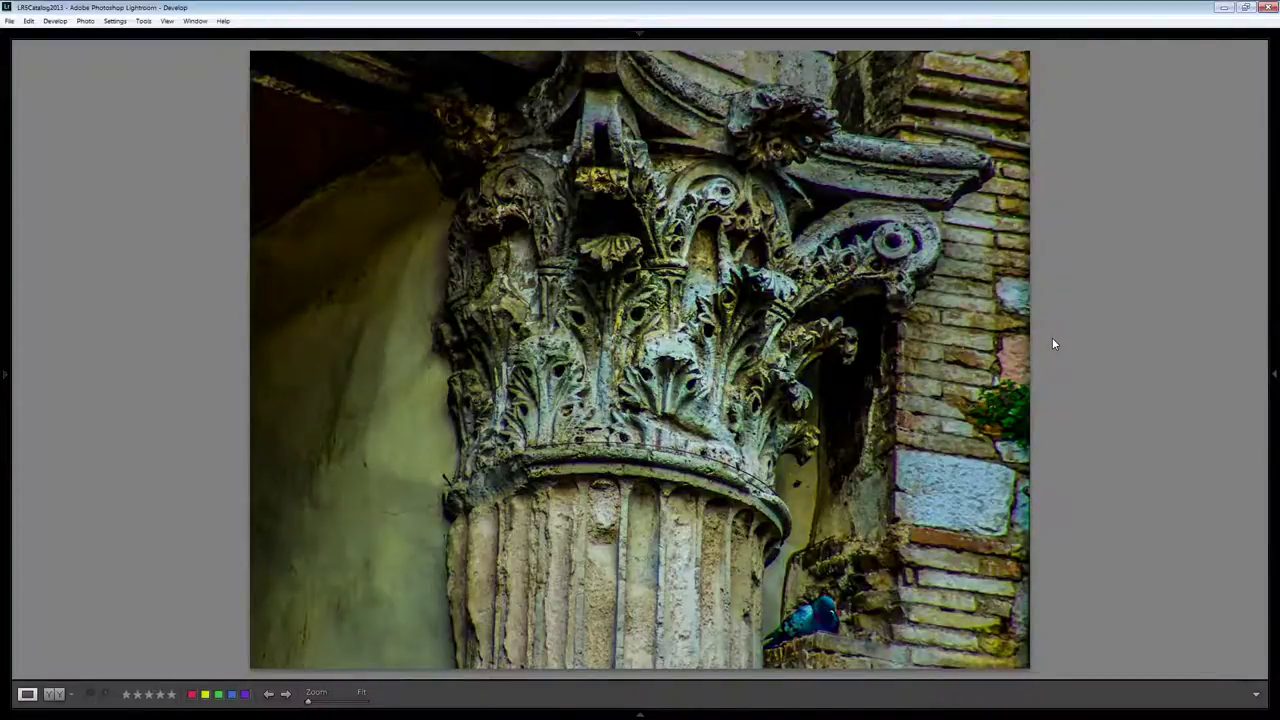
Step: Toggle the Before view to compare the edited column photo with its original, then switch back
{"action": "key", "text": "backslash"}
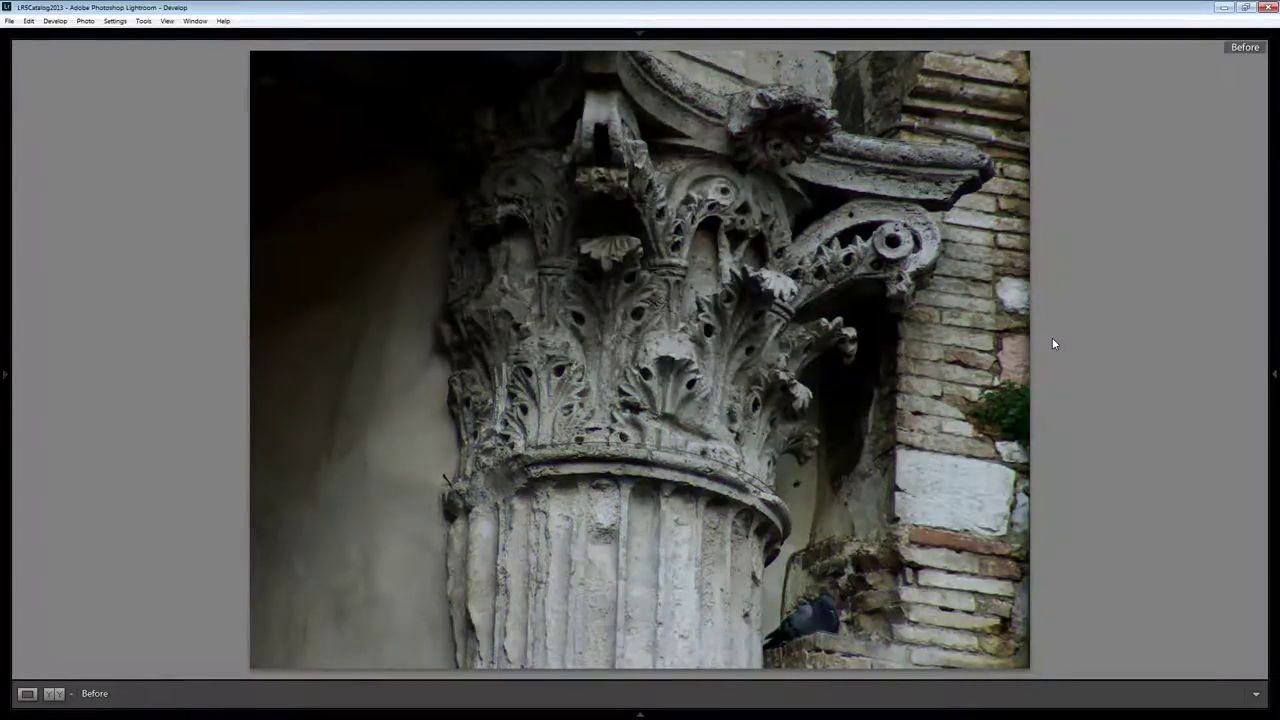
{"action": "key", "text": "backslash"}
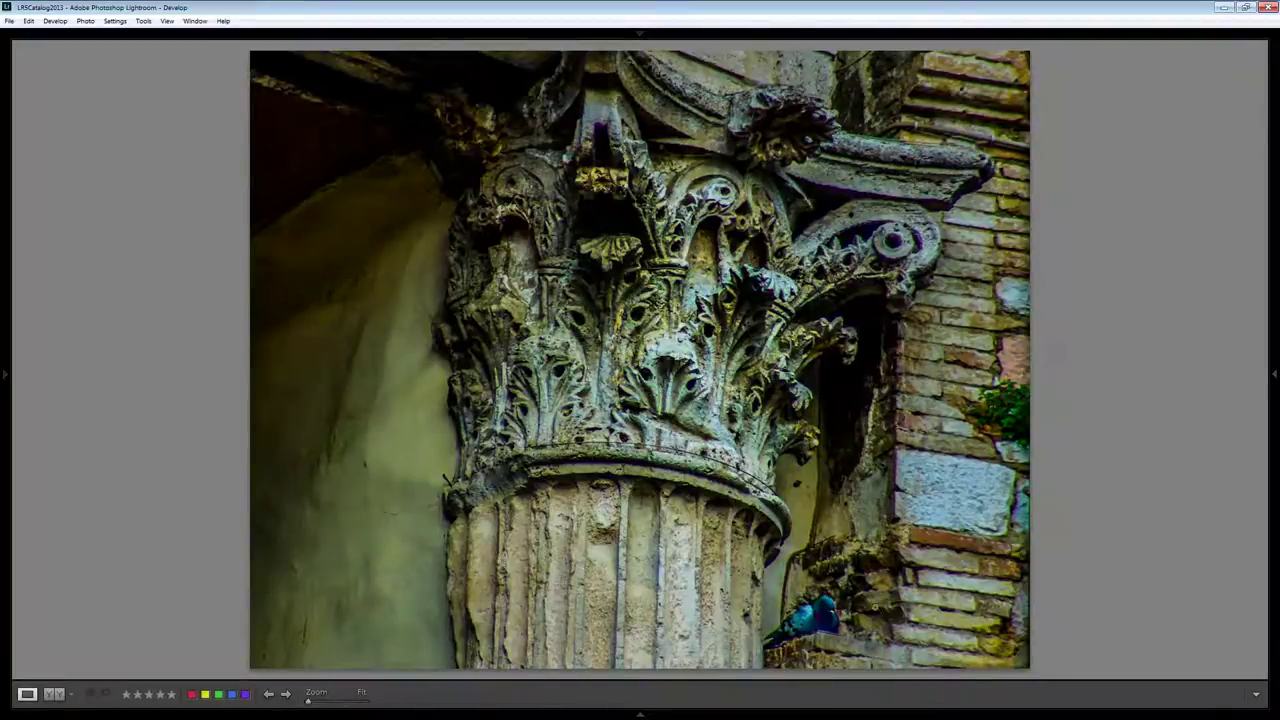
Step: Load the unedited virtual copy (Copy 1) of the column photo, show the Develop panels, and hide the filmstrip
{"action": "left_click", "coordinate": [640, 715]}
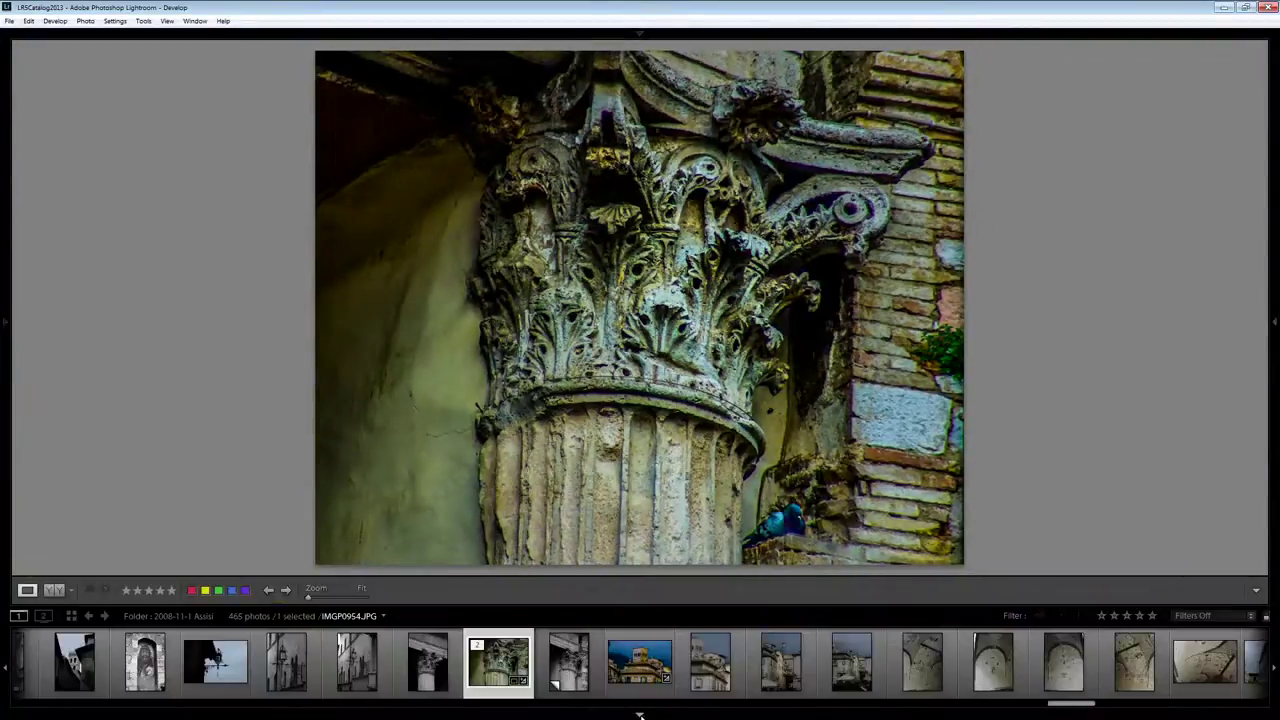
{"action": "left_click", "coordinate": [540, 676]}
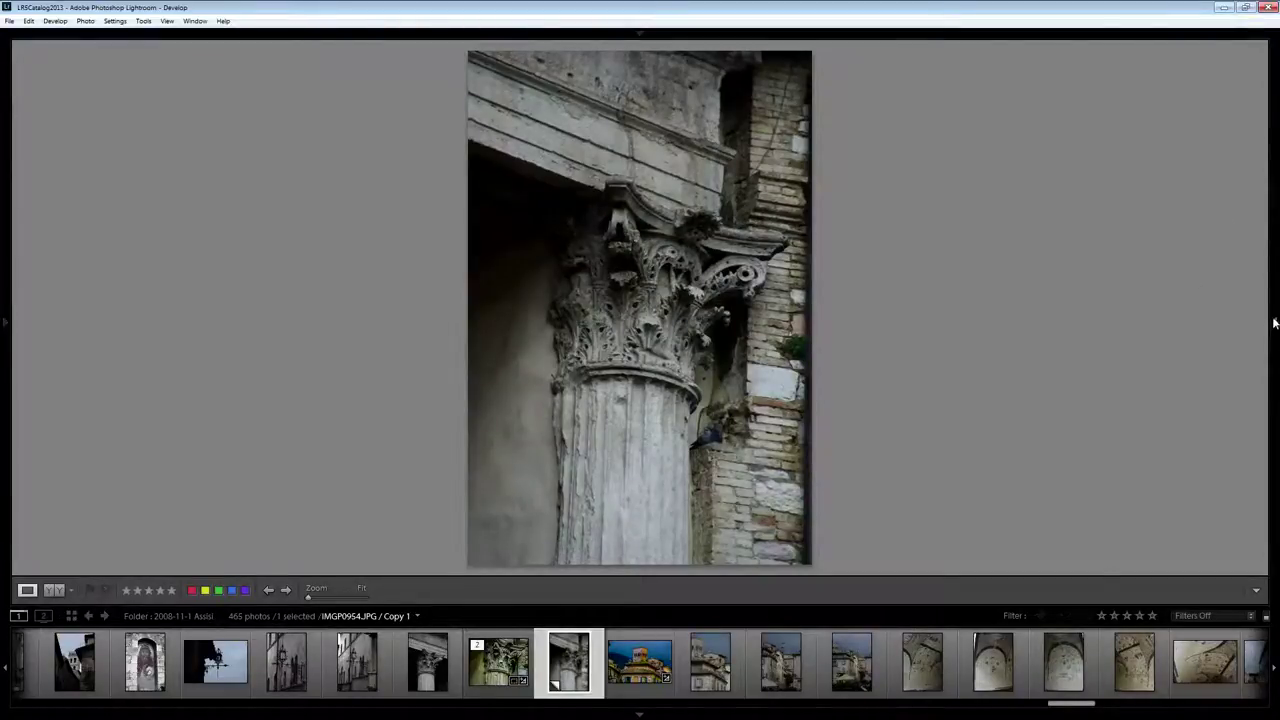
{"action": "left_click", "coordinate": [1274, 323]}
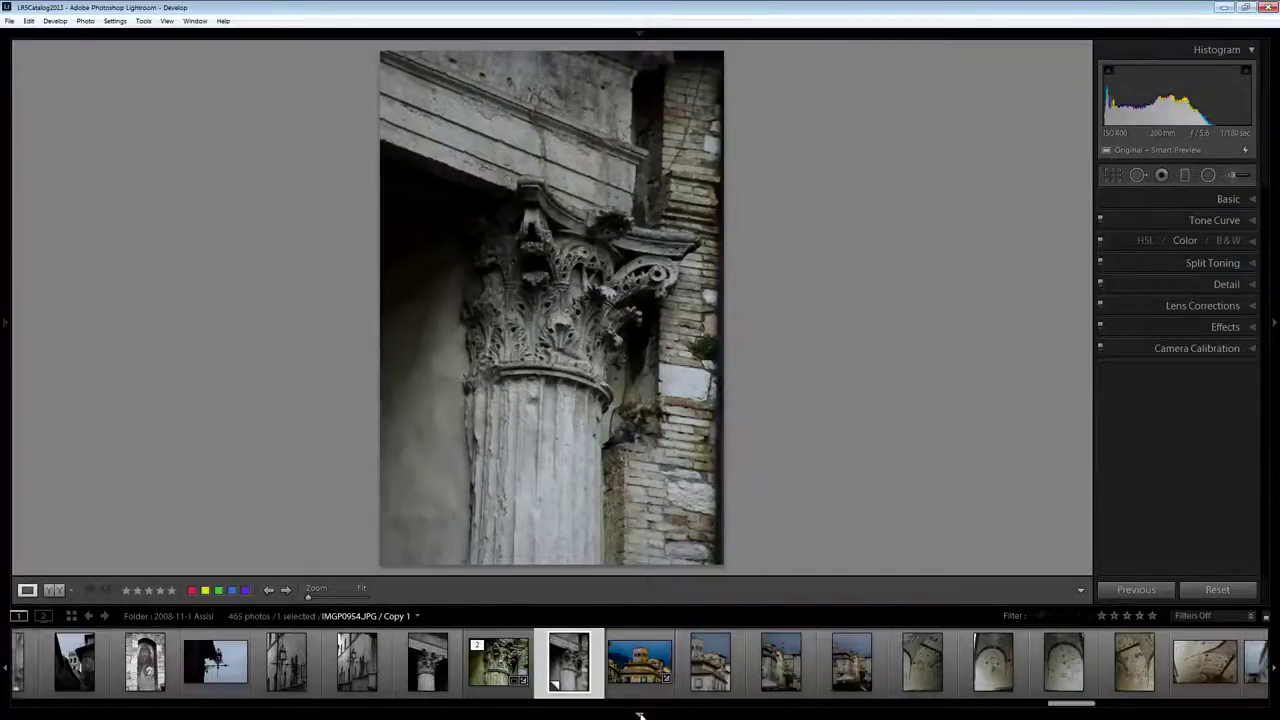
{"action": "key", "text": "F6"}
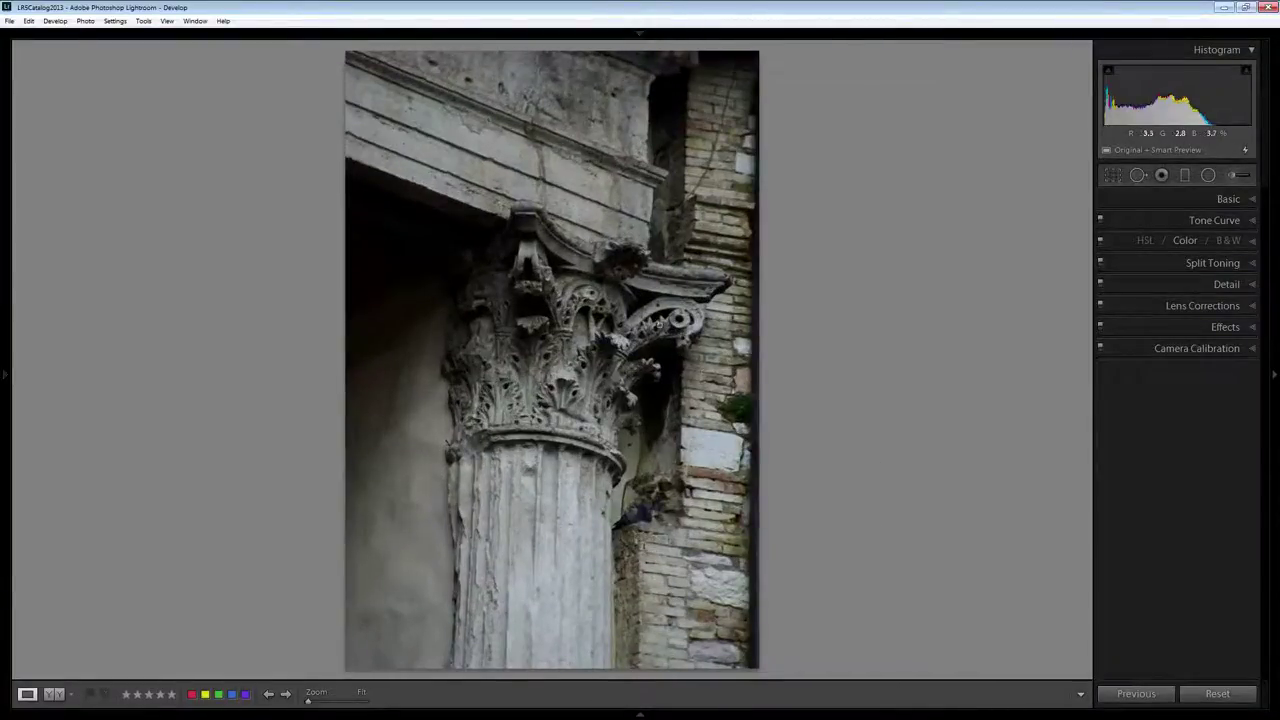
Step: Crop the top, bottom and right edges in to a landscape framing of the capital, and apply
{"action": "left_click", "coordinate": [1111, 176]}
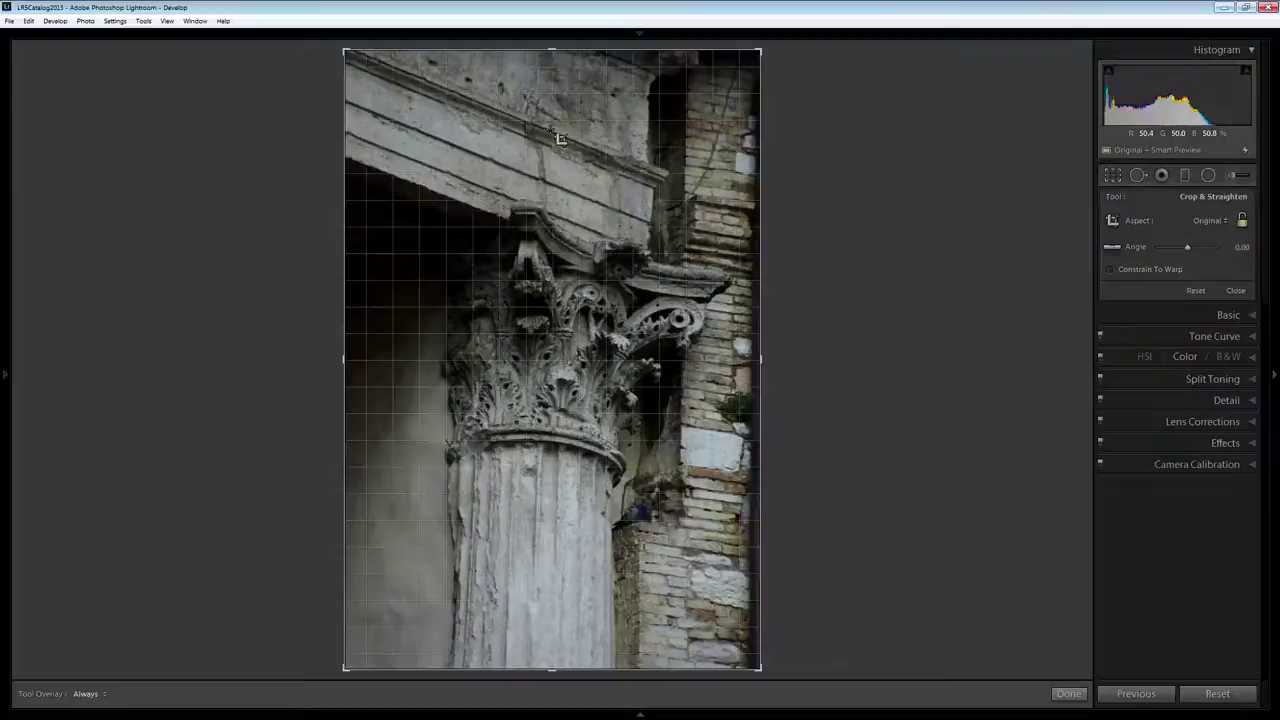
{"action": "left_click_drag", "start_coordinate": [551, 47], "coordinate": [551, 143]}
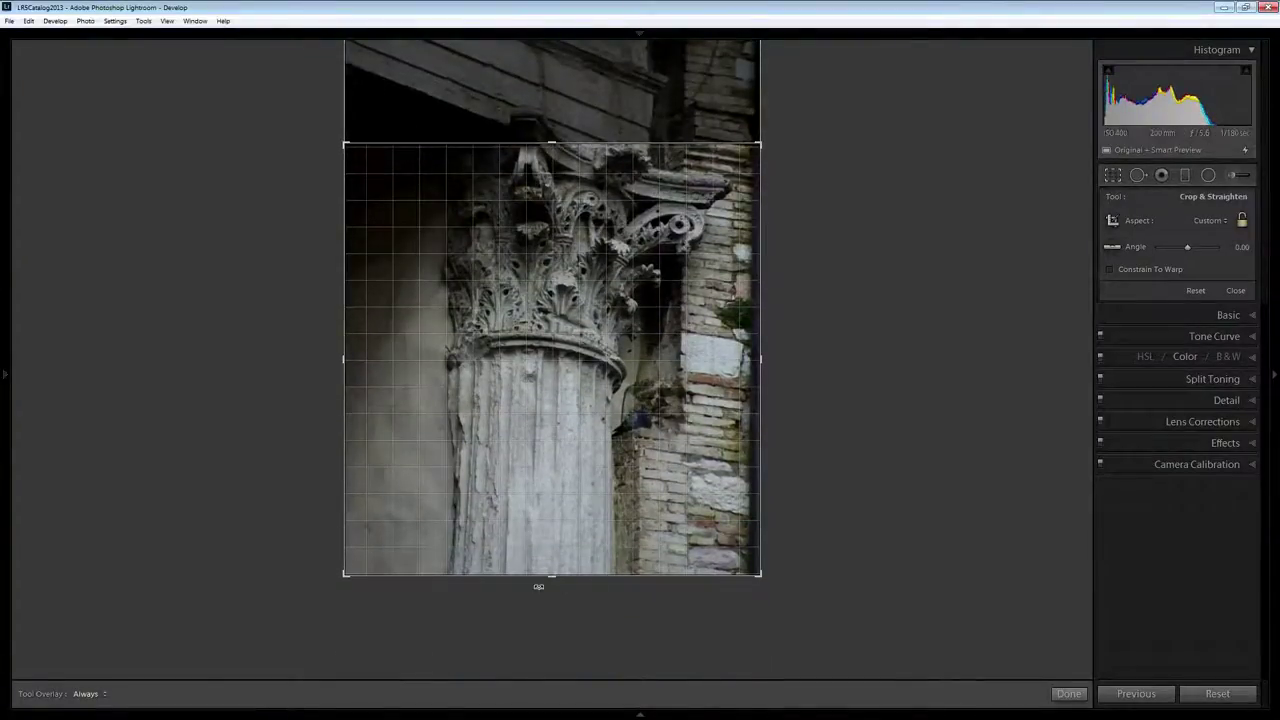
{"action": "left_click_drag", "start_coordinate": [551, 572], "coordinate": [551, 519]}
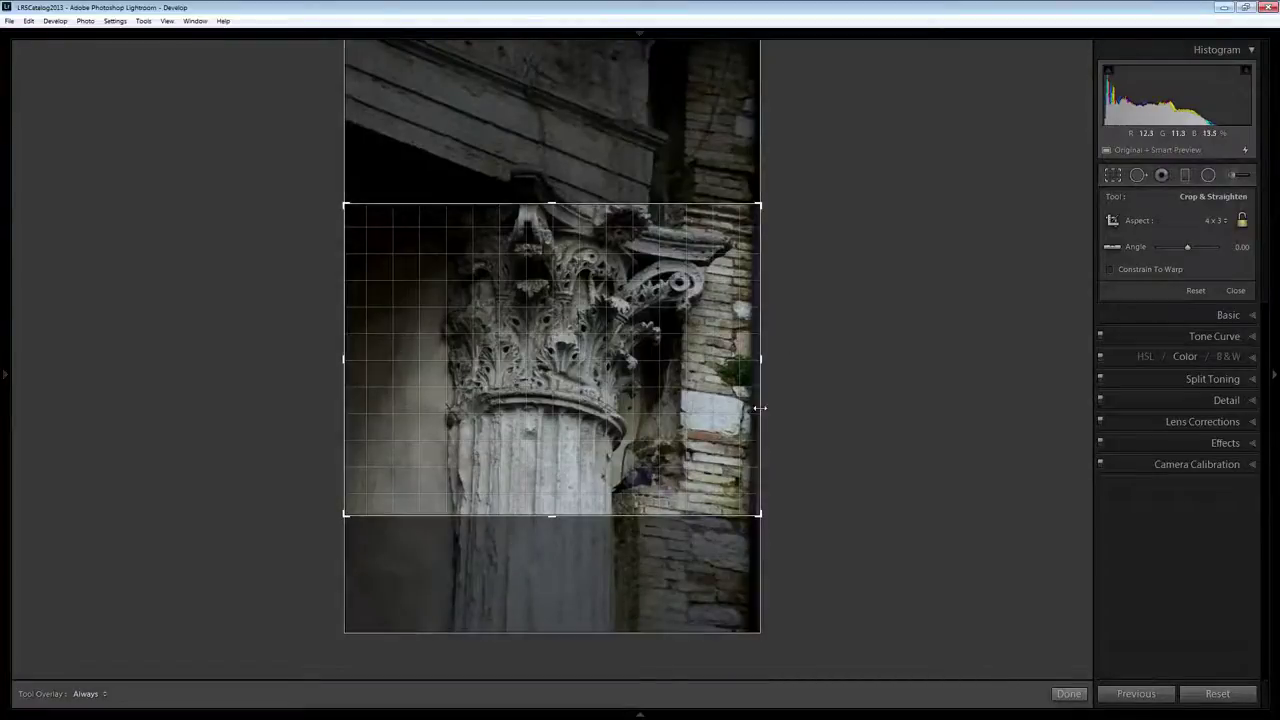
{"action": "left_click_drag", "start_coordinate": [760, 358], "coordinate": [754, 358]}
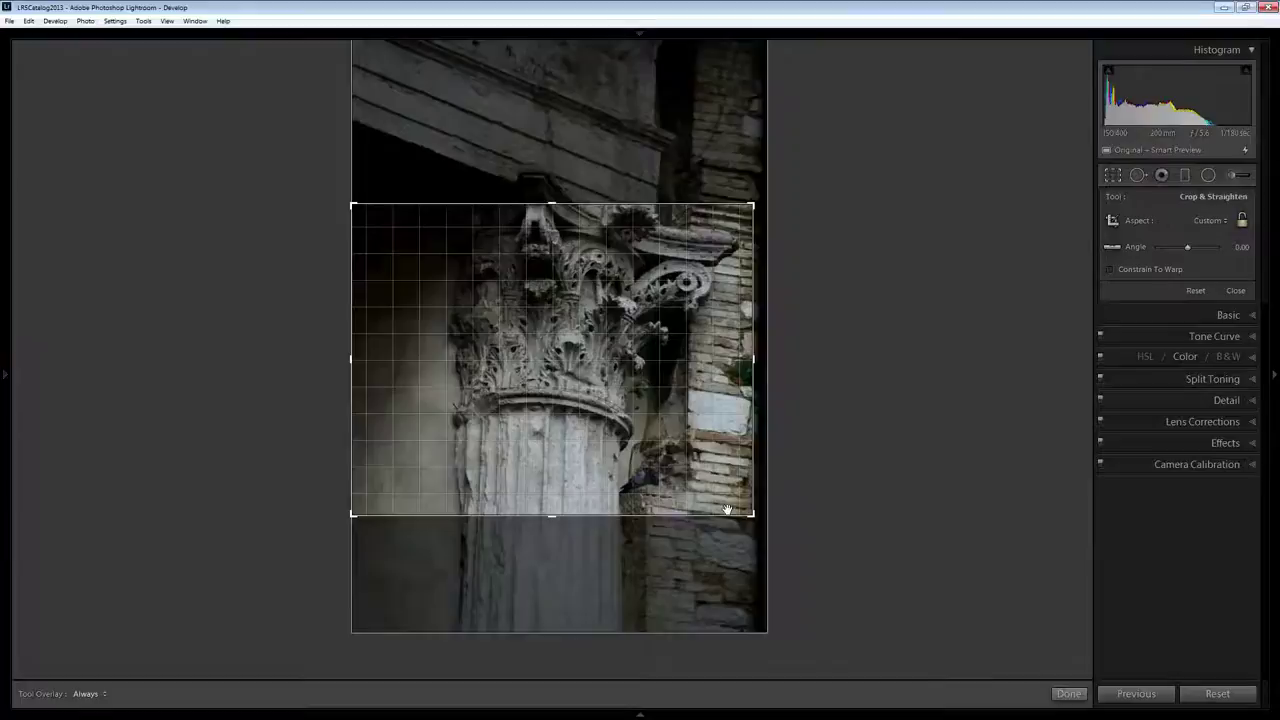
{"action": "left_click", "coordinate": [1069, 694]}
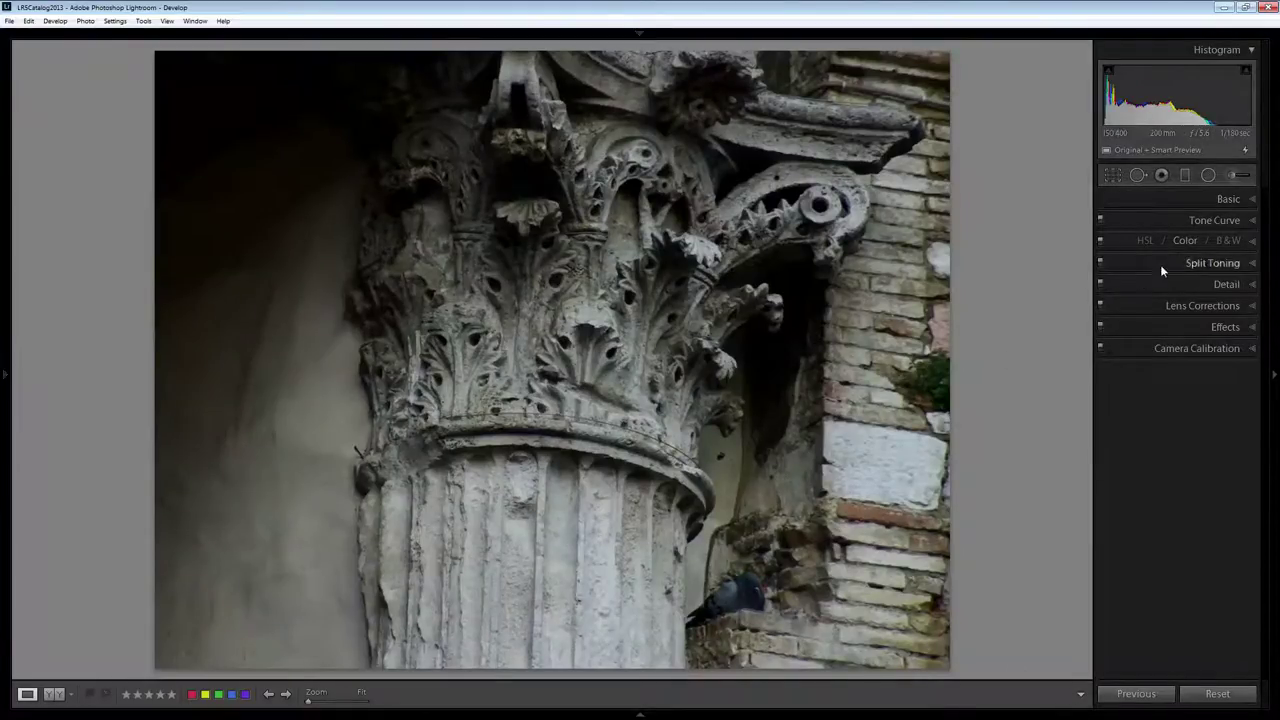
Step: Update to Process 2012 and set Contrast +67, Highlights −100, Shadows +86, Clarity +100, Exposure +0.36
{"action": "left_click", "coordinate": [1238, 200]}
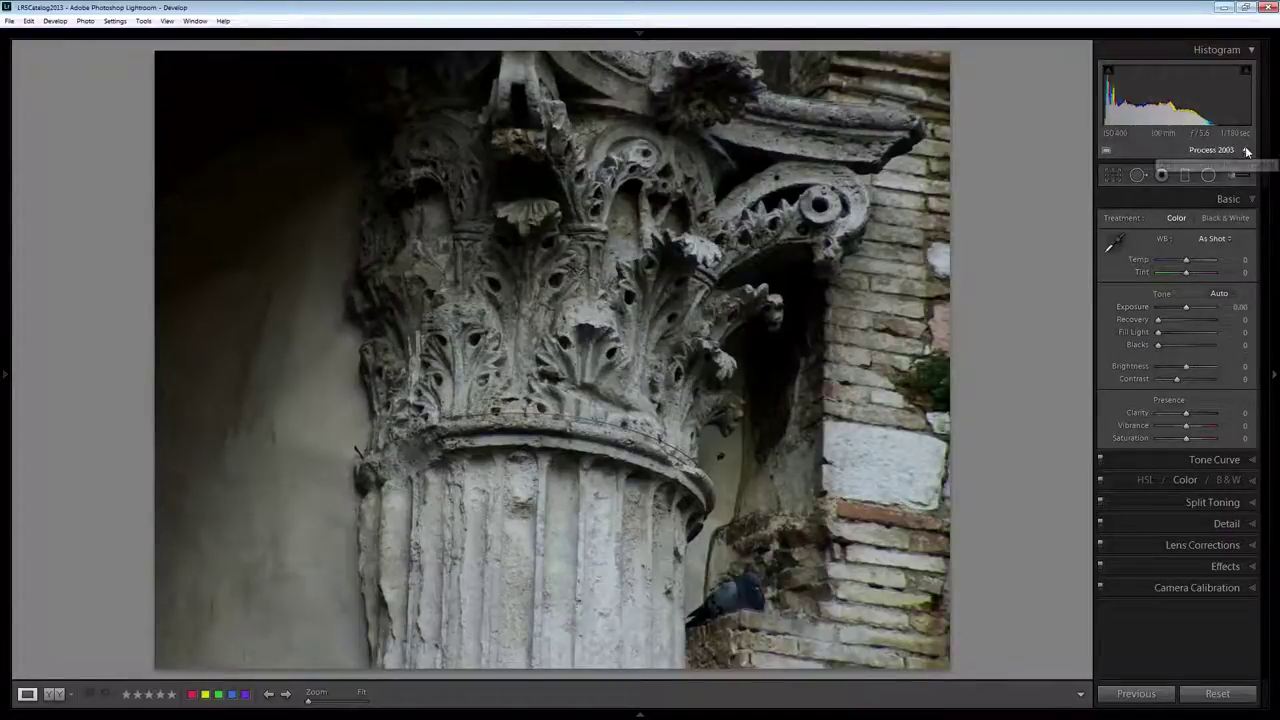
{"action": "key", "text": "alt"}
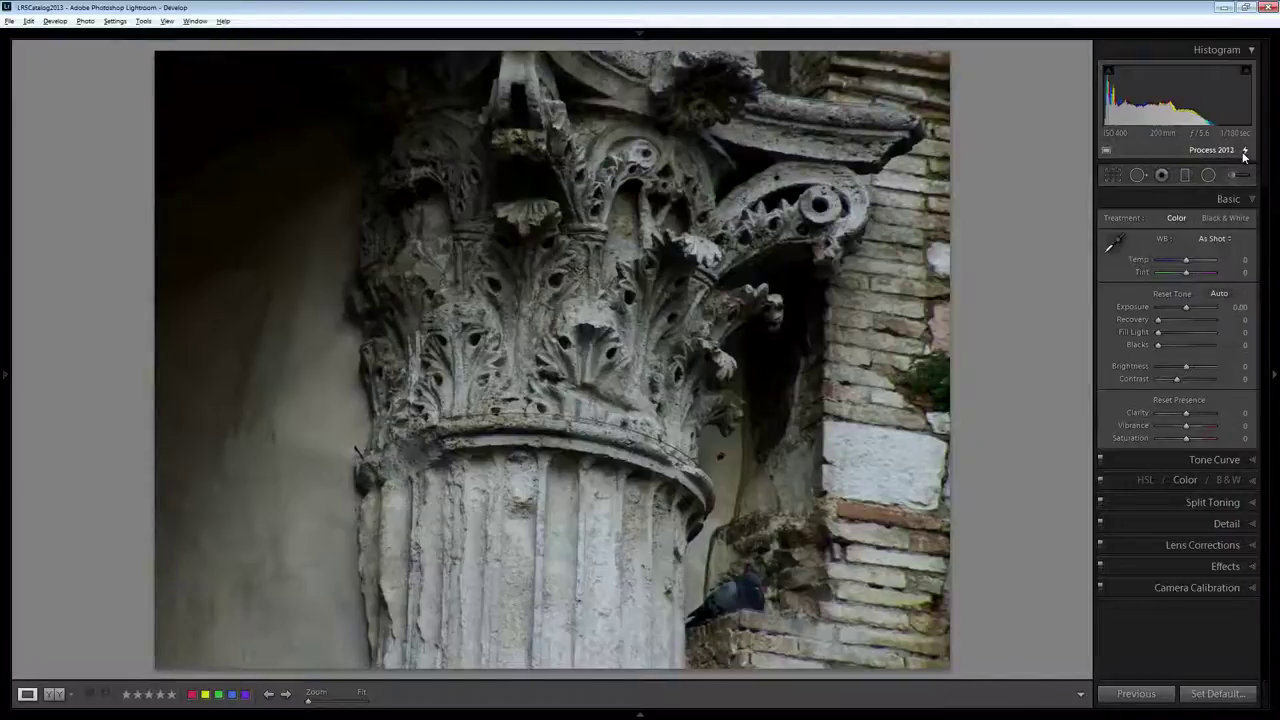
{"action": "left_click", "coordinate": [1245, 152]}
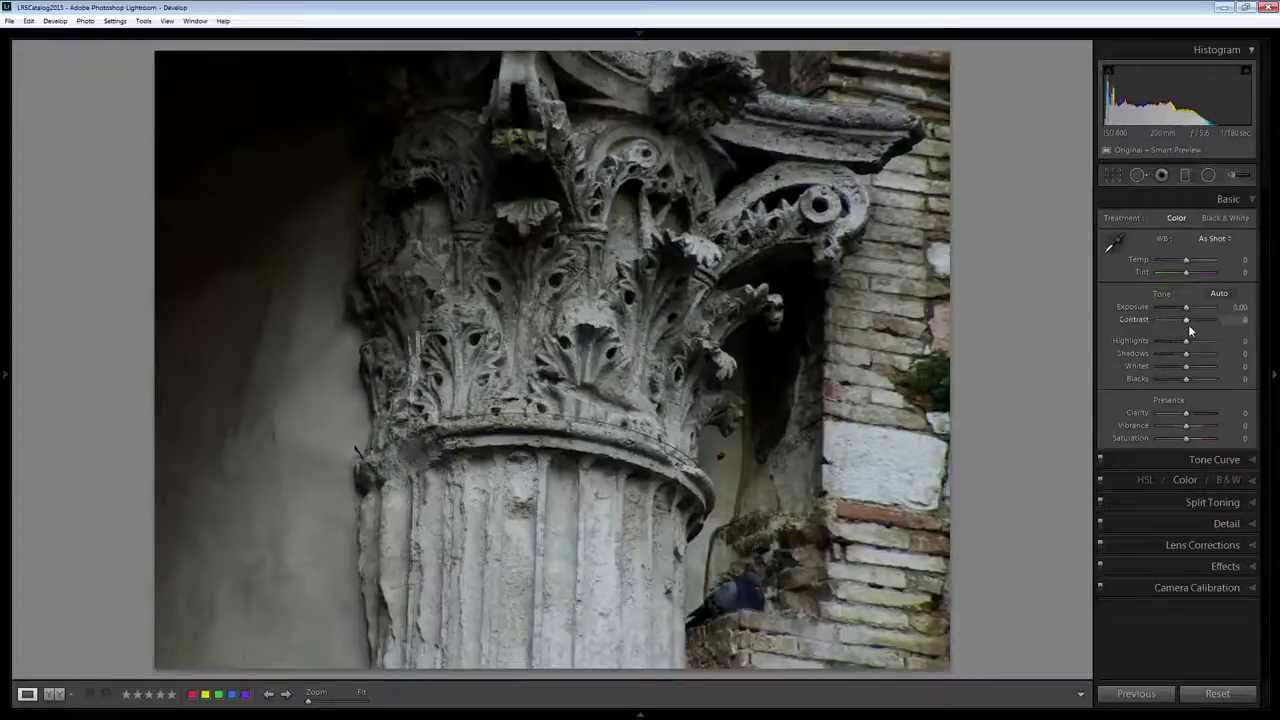
{"action": "left_click_drag", "start_coordinate": [1186, 319], "coordinate": [1158, 368]}
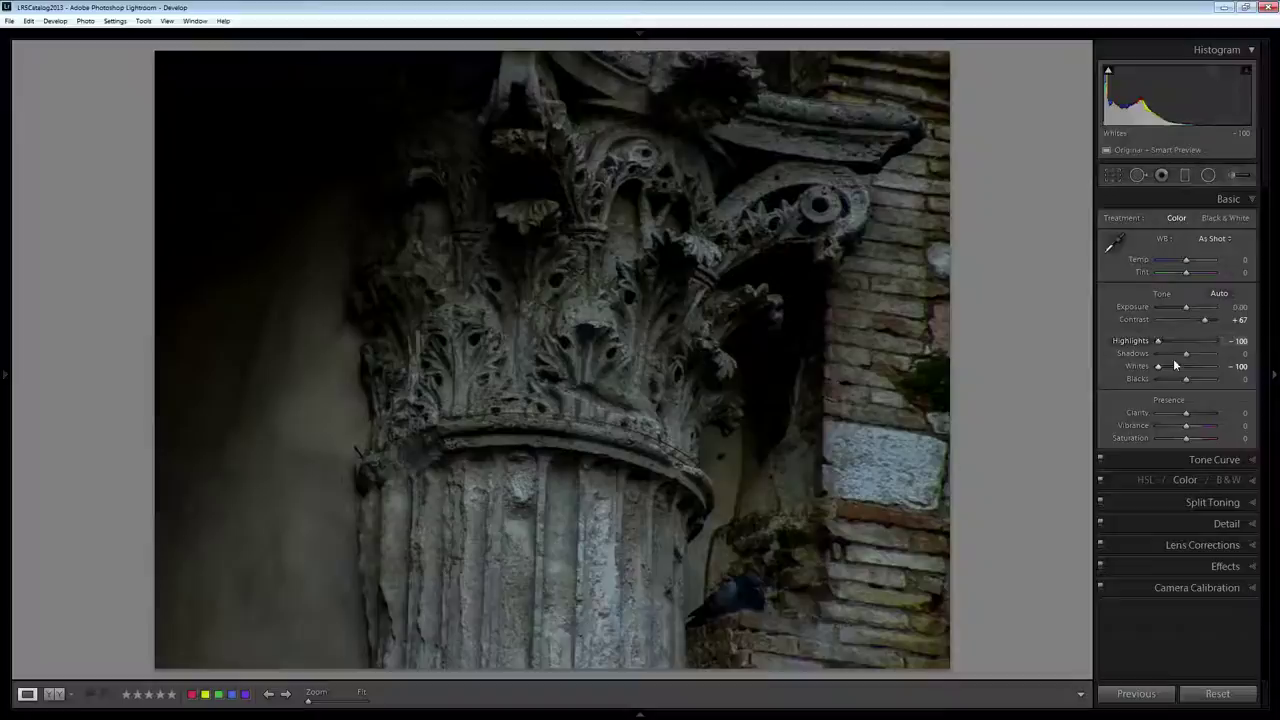
{"action": "left_click_drag", "start_coordinate": [1186, 354], "coordinate": [1201, 430]}
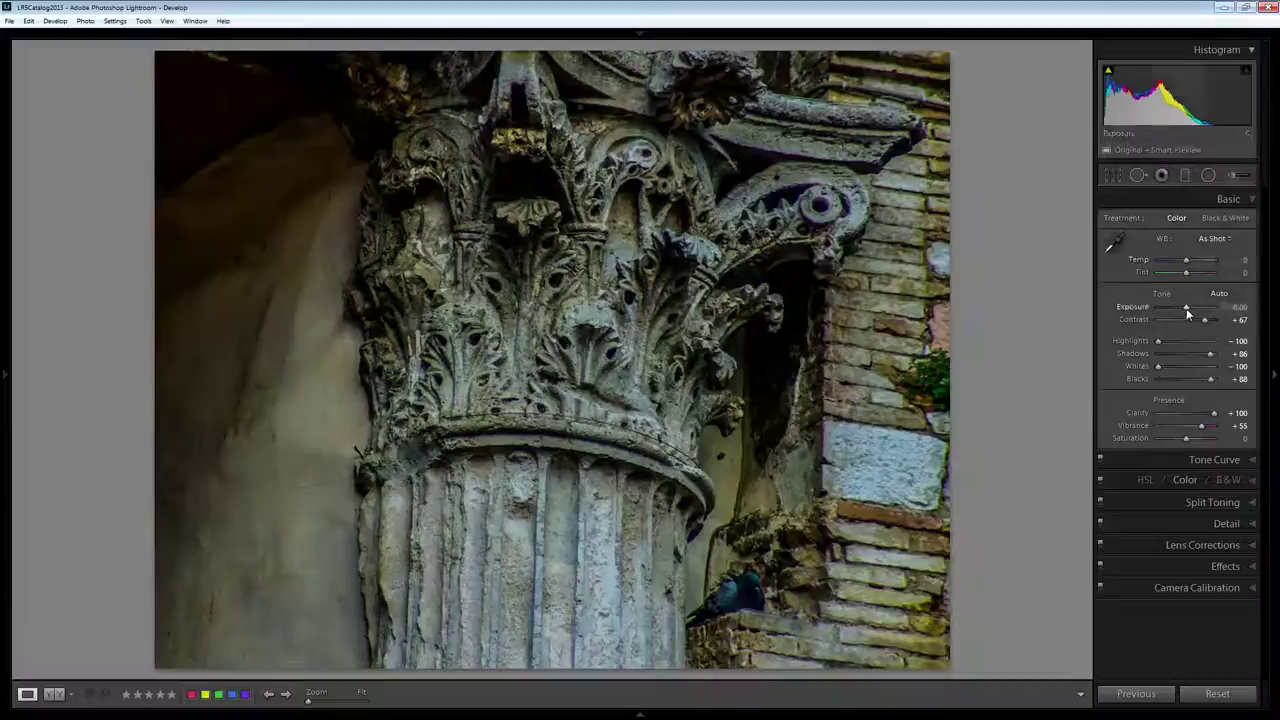
{"action": "left_click_drag", "start_coordinate": [1186, 308], "coordinate": [1188, 308]}
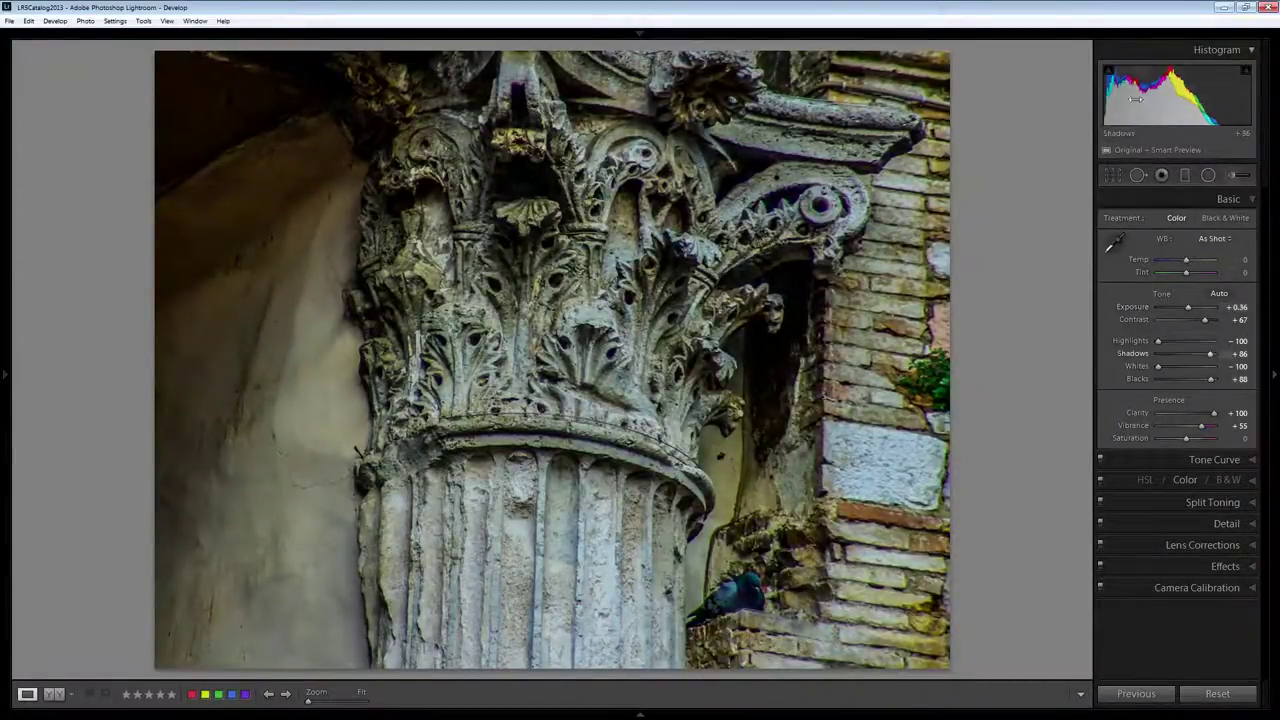
Step: Apply the Strong Contrast point curve, then raise Lights to +7 and lower Darks to −11
{"action": "left_click", "coordinate": [1233, 460]}
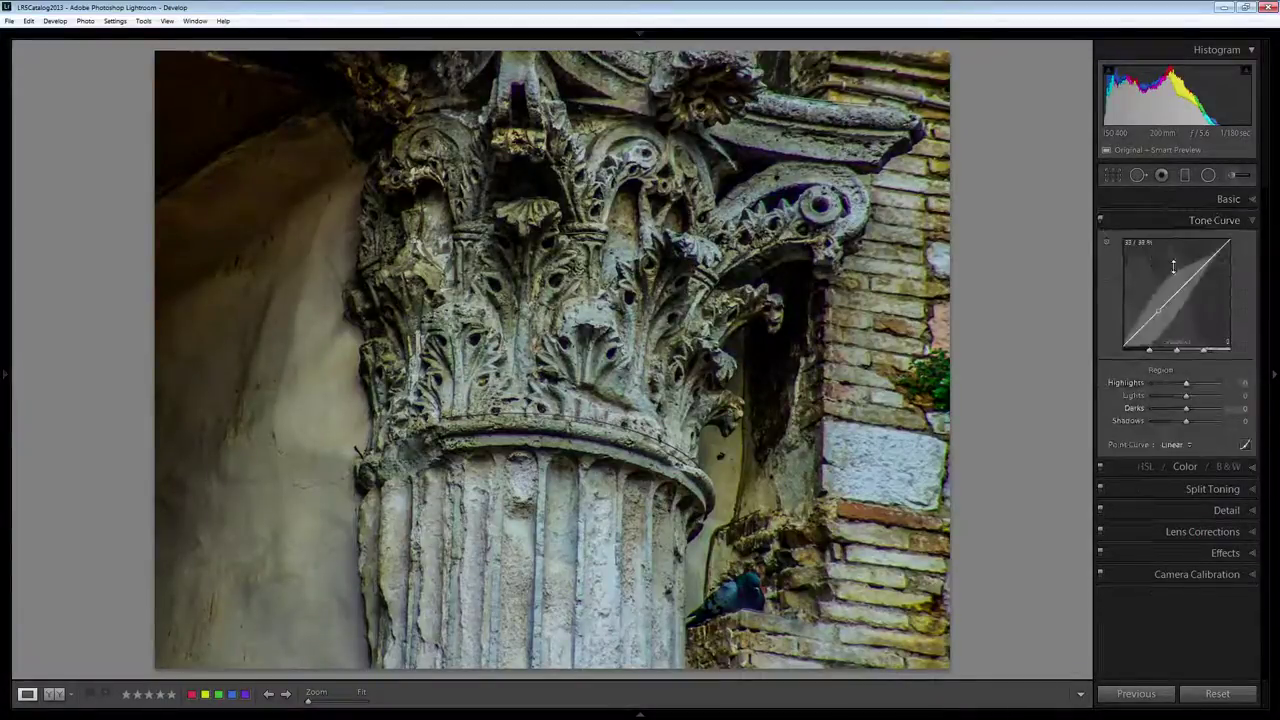
{"action": "left_click", "coordinate": [1183, 446]}
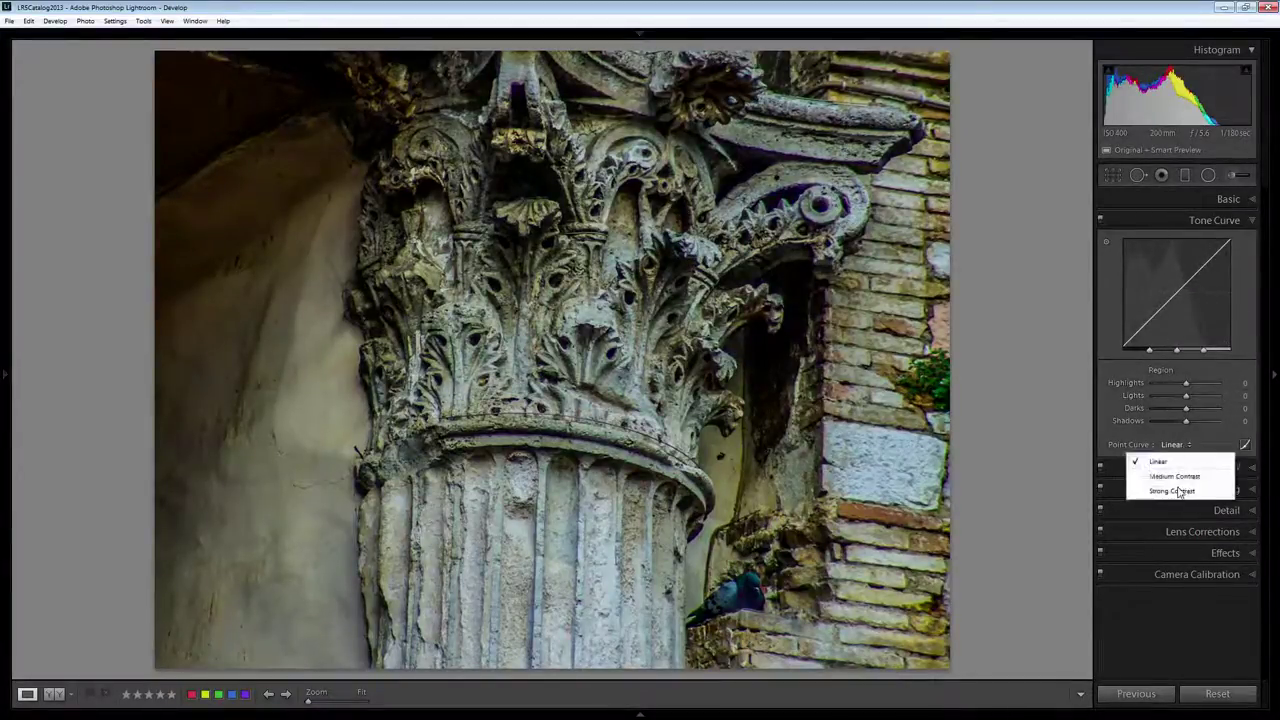
{"action": "left_click", "coordinate": [1173, 491]}
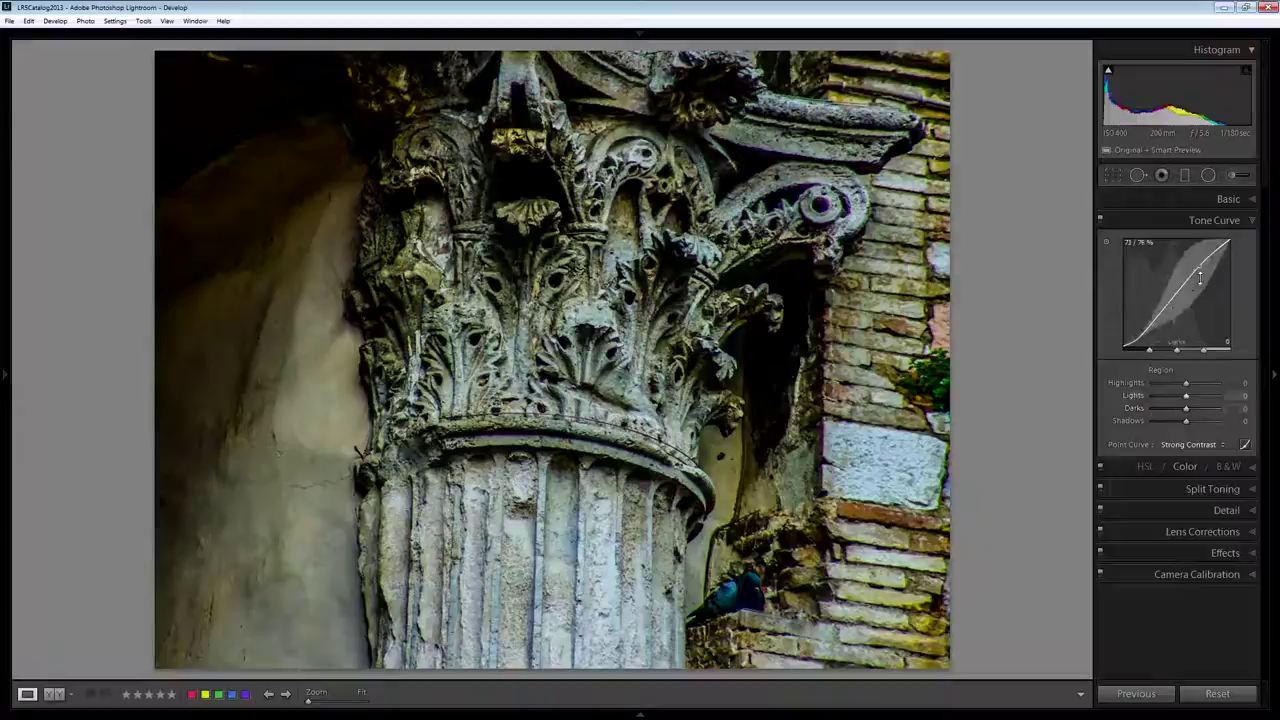
{"action": "left_click_drag", "start_coordinate": [1199, 266], "coordinate": [1199, 256]}
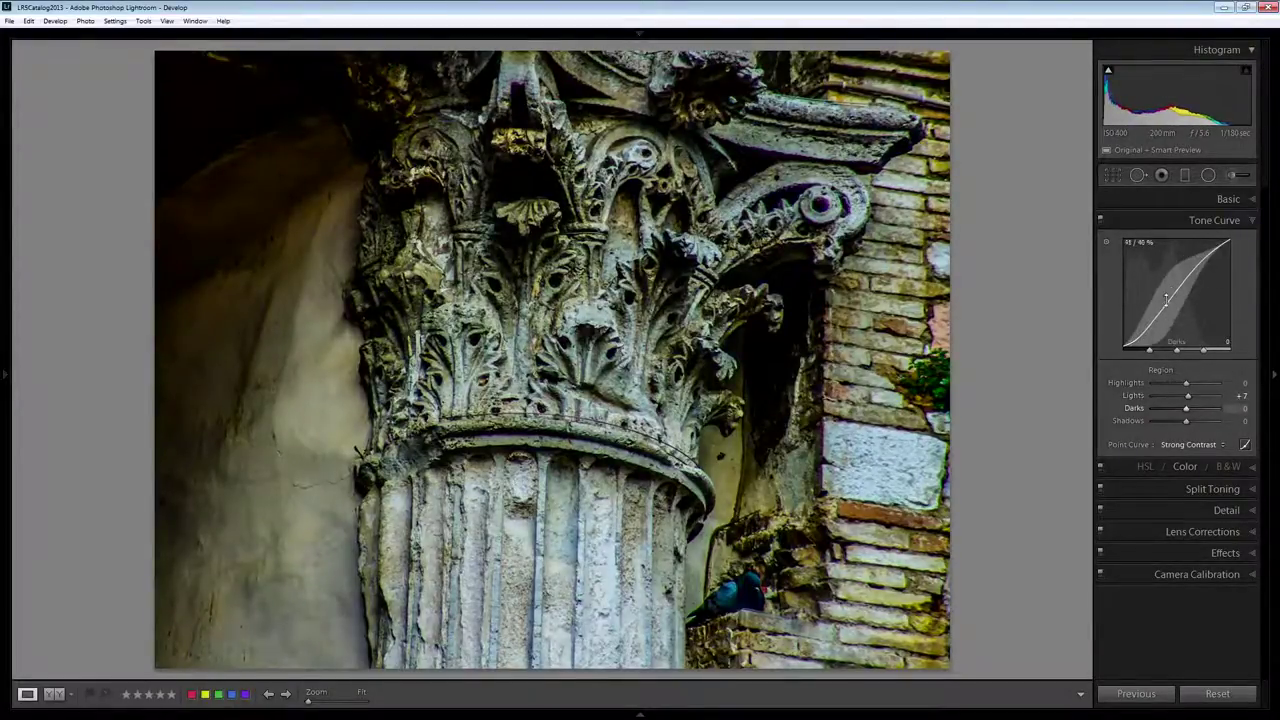
{"action": "left_click_drag", "start_coordinate": [1160, 318], "coordinate": [1160, 321]}
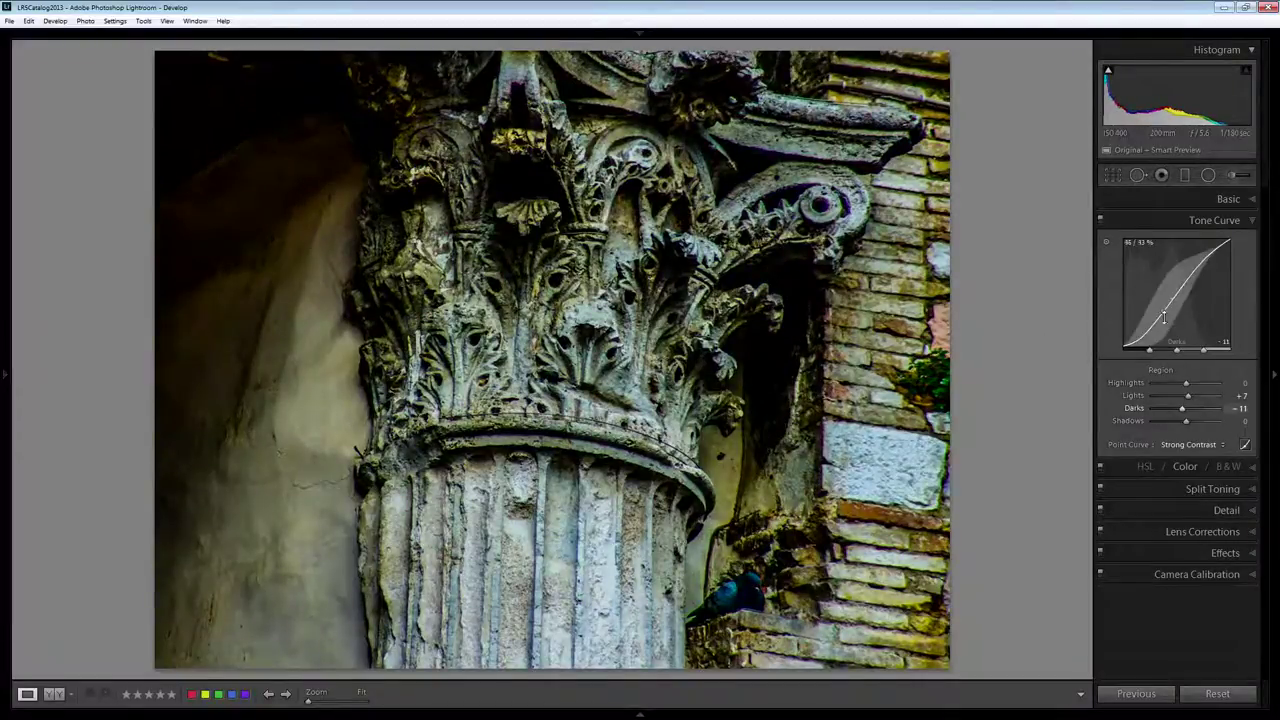
{"action": "left_click", "coordinate": [1208, 447]}
{"action": "left_click", "coordinate": [1180, 489]}
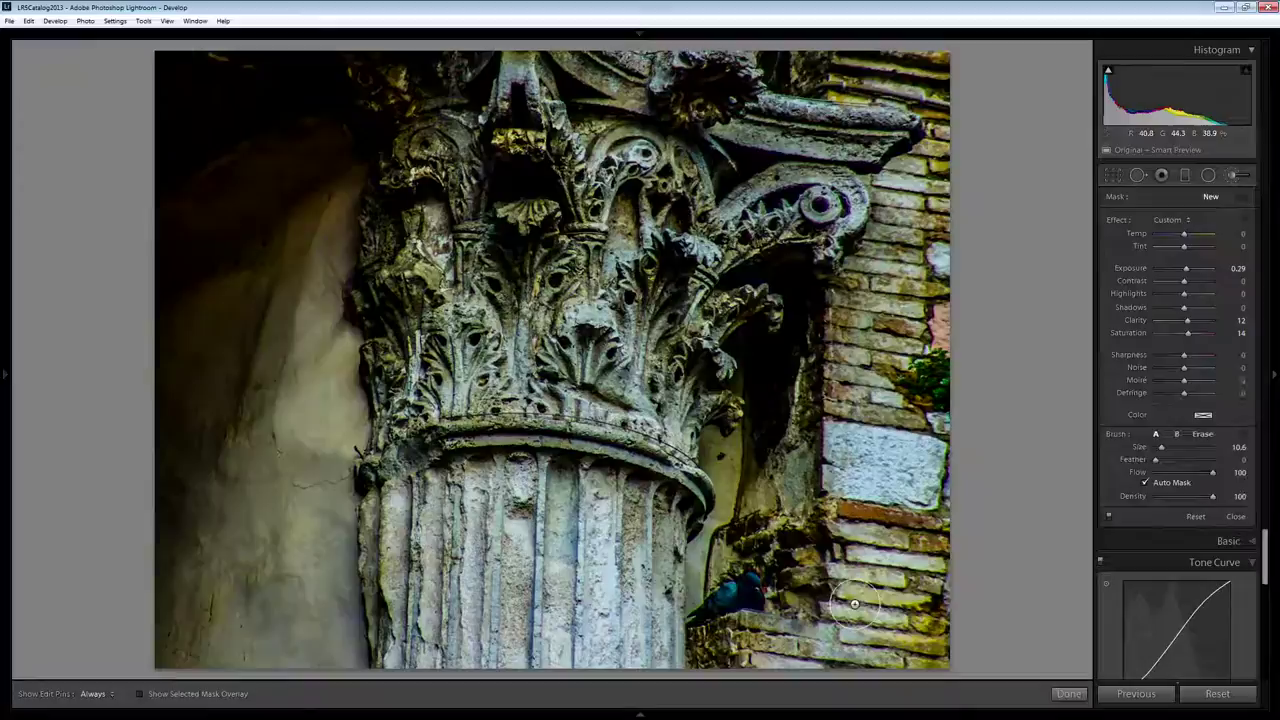
Step: Shrink the Adjustment Brush to about size 4, zoom in, and paint over the pigeon
{"action": "left_click", "coordinate": [1235, 177]}
{"action": "mouse_move", "coordinate": [733, 577]}
{"action": "left_mouse_down"}
{"action": "mouse_move", "coordinate": [737, 589]}
{"action": "mouse_move", "coordinate": [754, 580]}
{"action": "mouse_move", "coordinate": [736, 600]}
{"action": "left_mouse_up"}
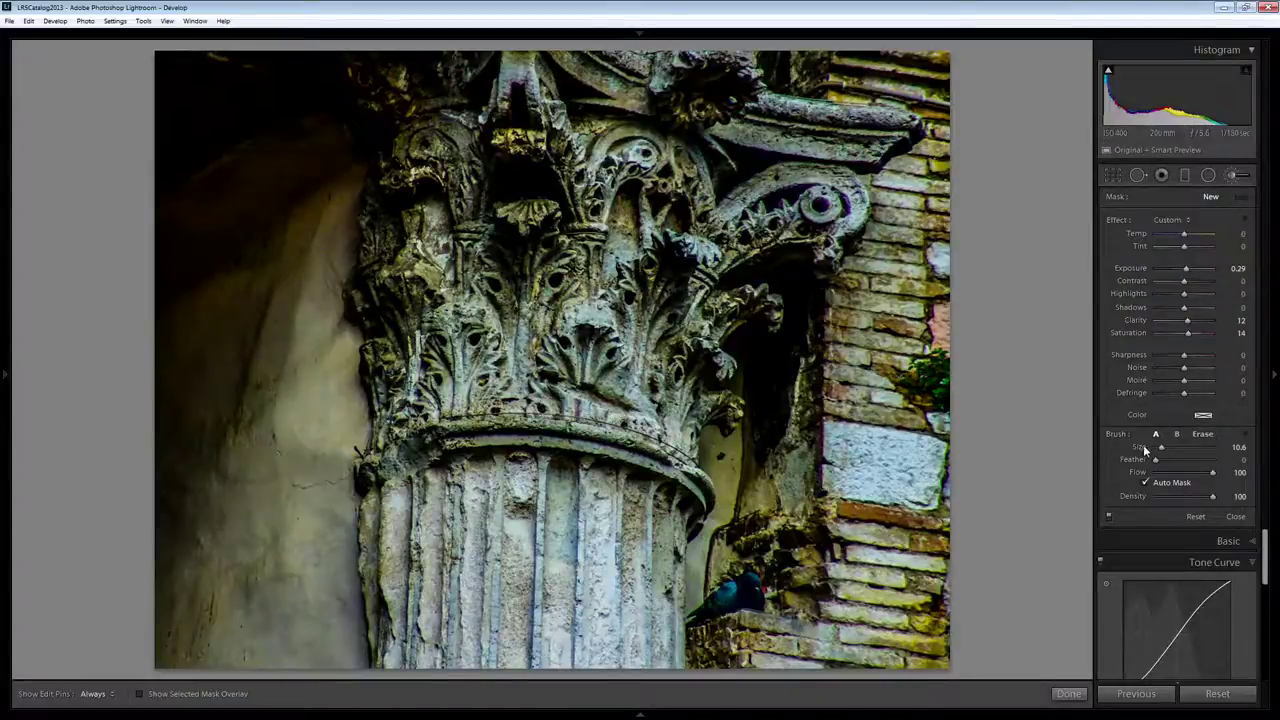
{"action": "left_click_drag", "start_coordinate": [1143, 447], "coordinate": [1156, 451]}
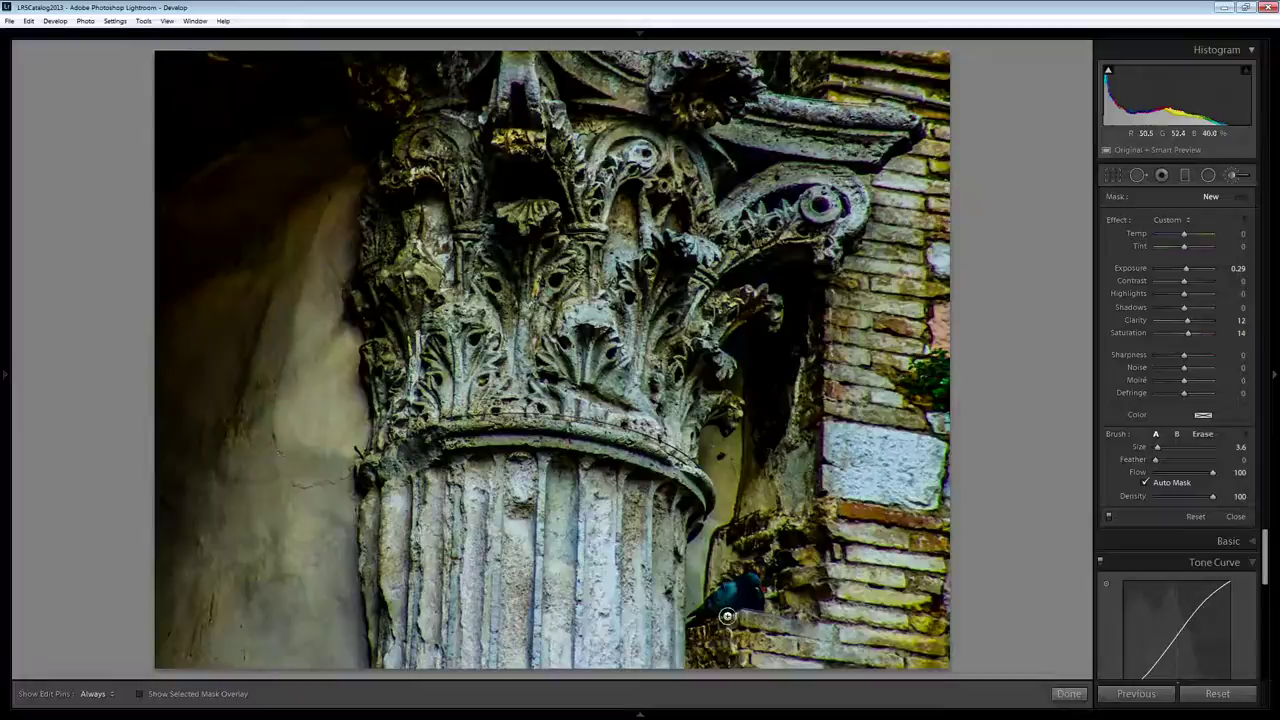
{"action": "key", "text": "z"}
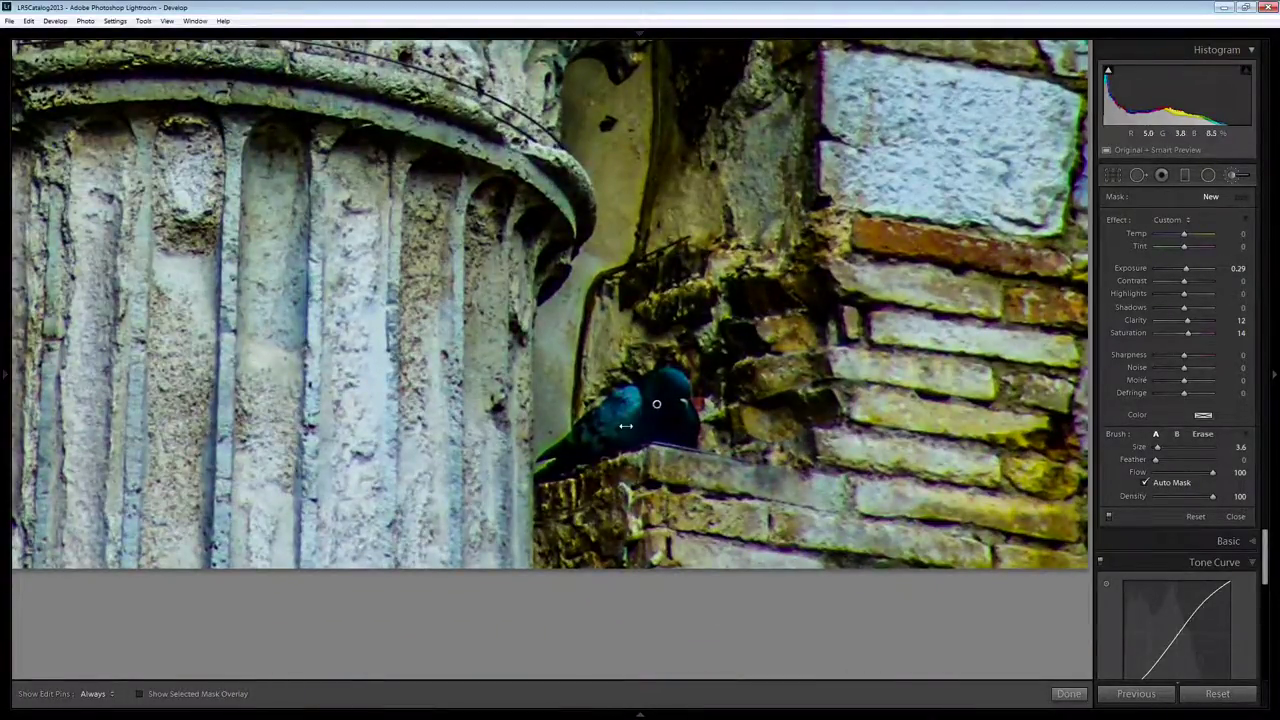
{"action": "left_click", "coordinate": [656, 404]}
Step: Check the pigeon's mask coverage using the mask overlay and the edit-pin display modes
{"action": "key", "text": "h"}
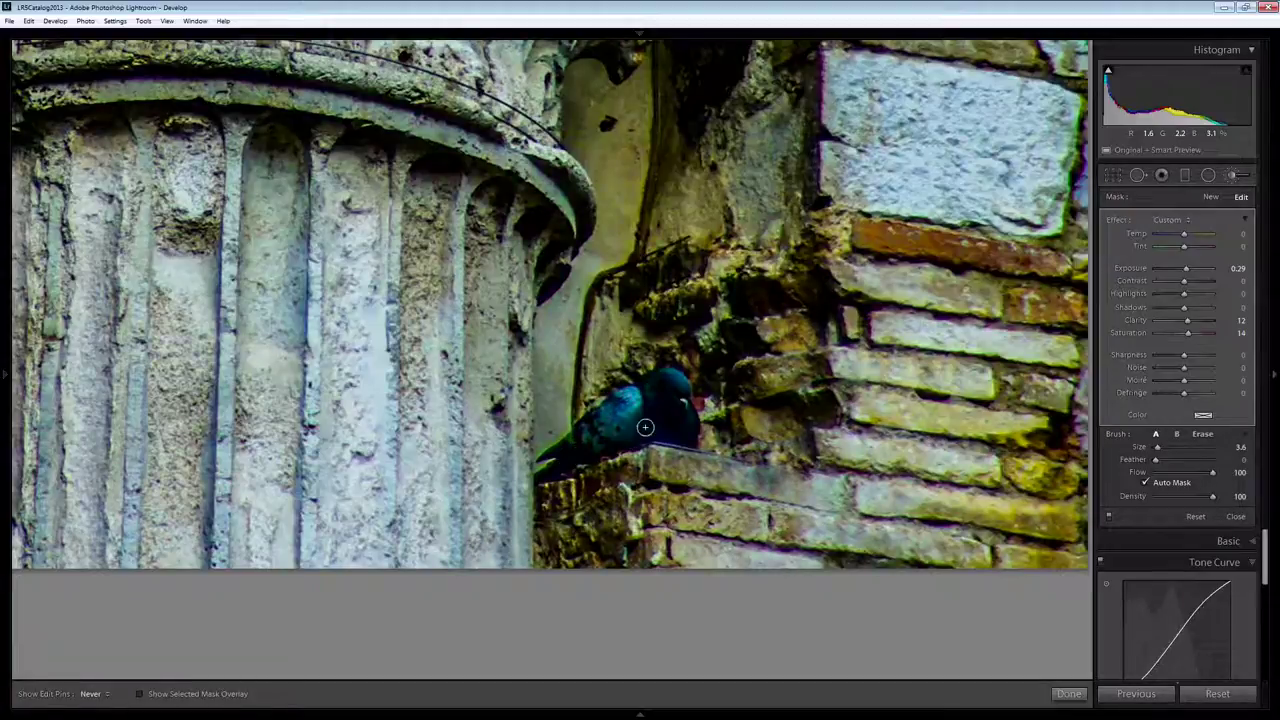
{"action": "key", "text": "h"}
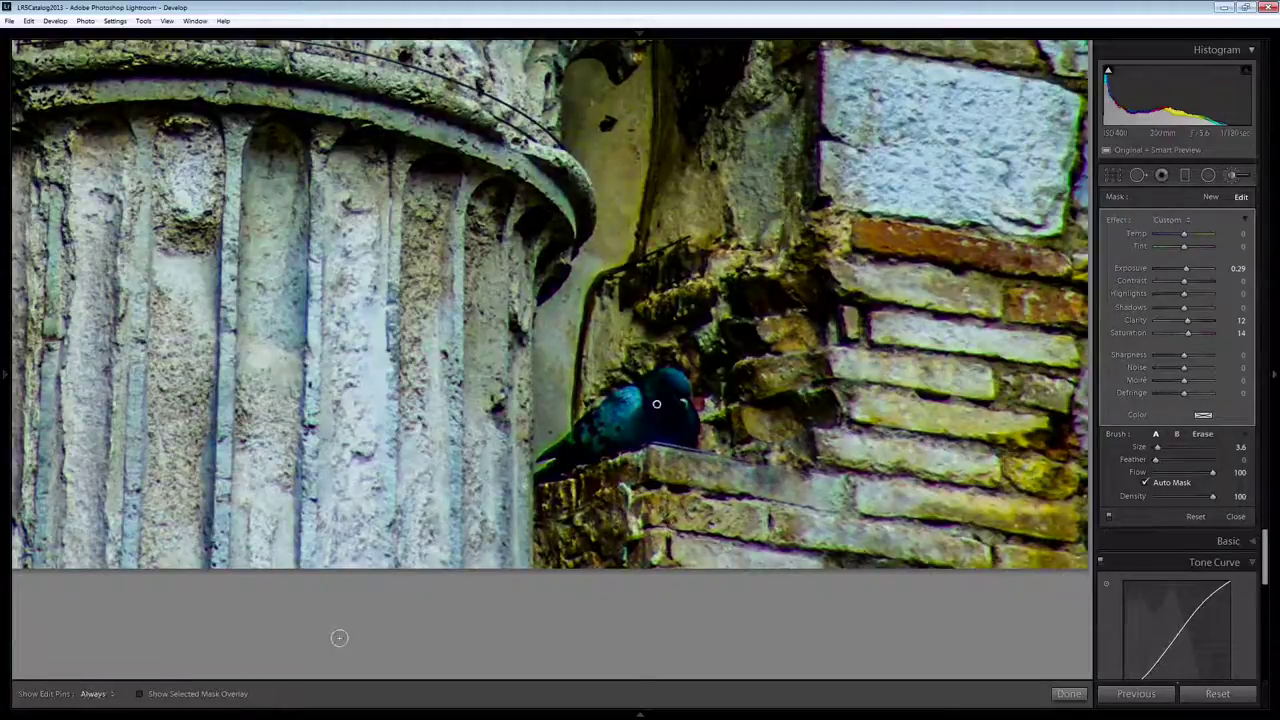
{"action": "left_click", "coordinate": [140, 694]}
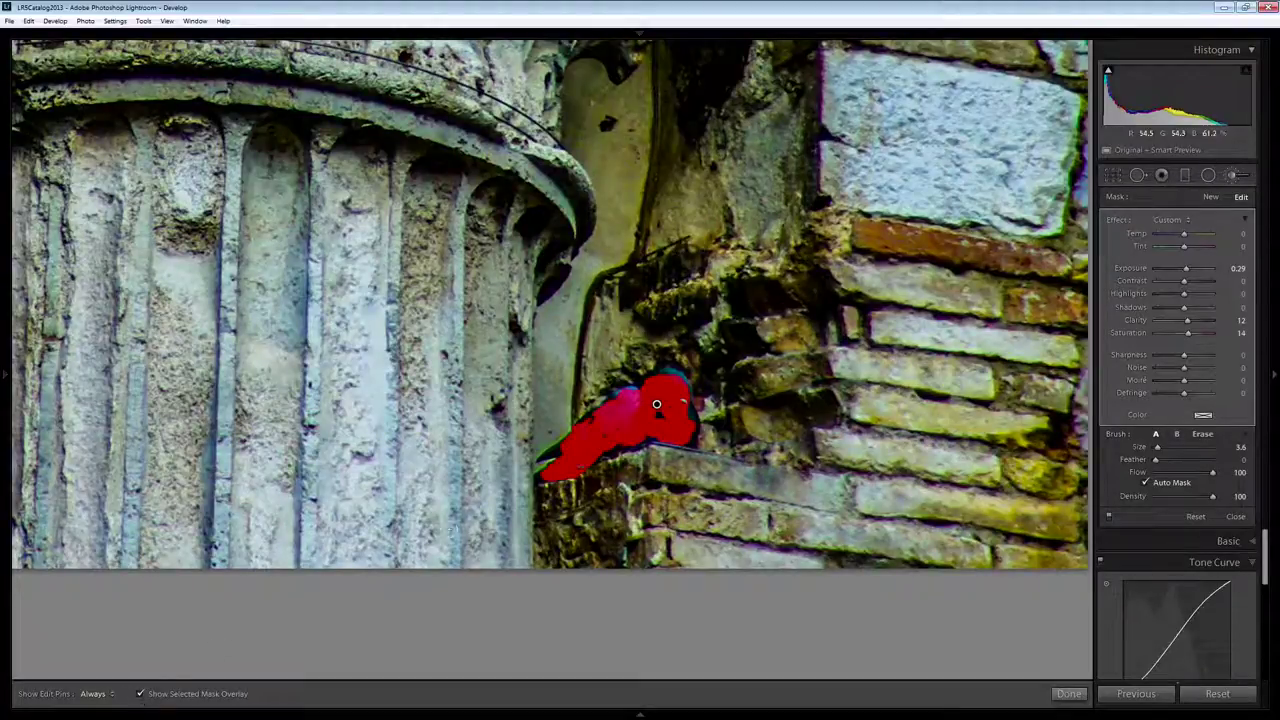
{"action": "key", "text": "h"}
{"action": "key", "text": "h"}
{"action": "key", "text": "h"}
{"action": "key", "text": "h"}
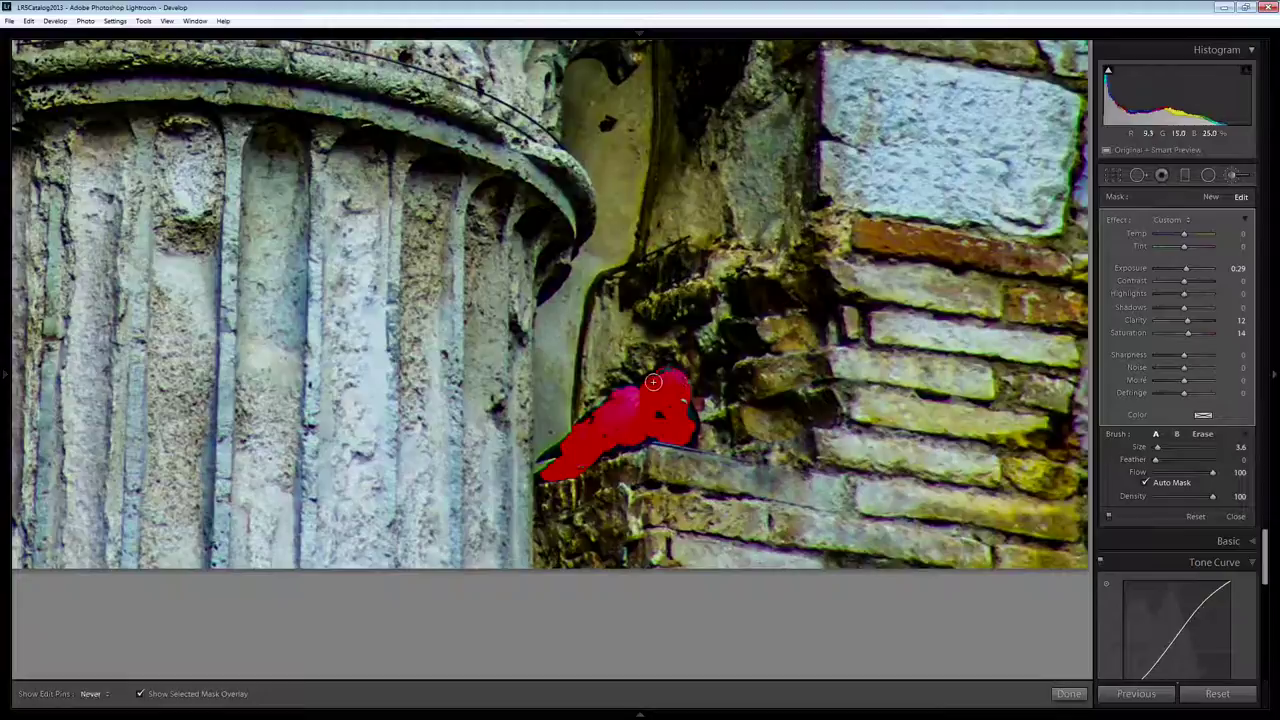
{"action": "key", "text": "h"}
{"action": "key", "text": "h"}
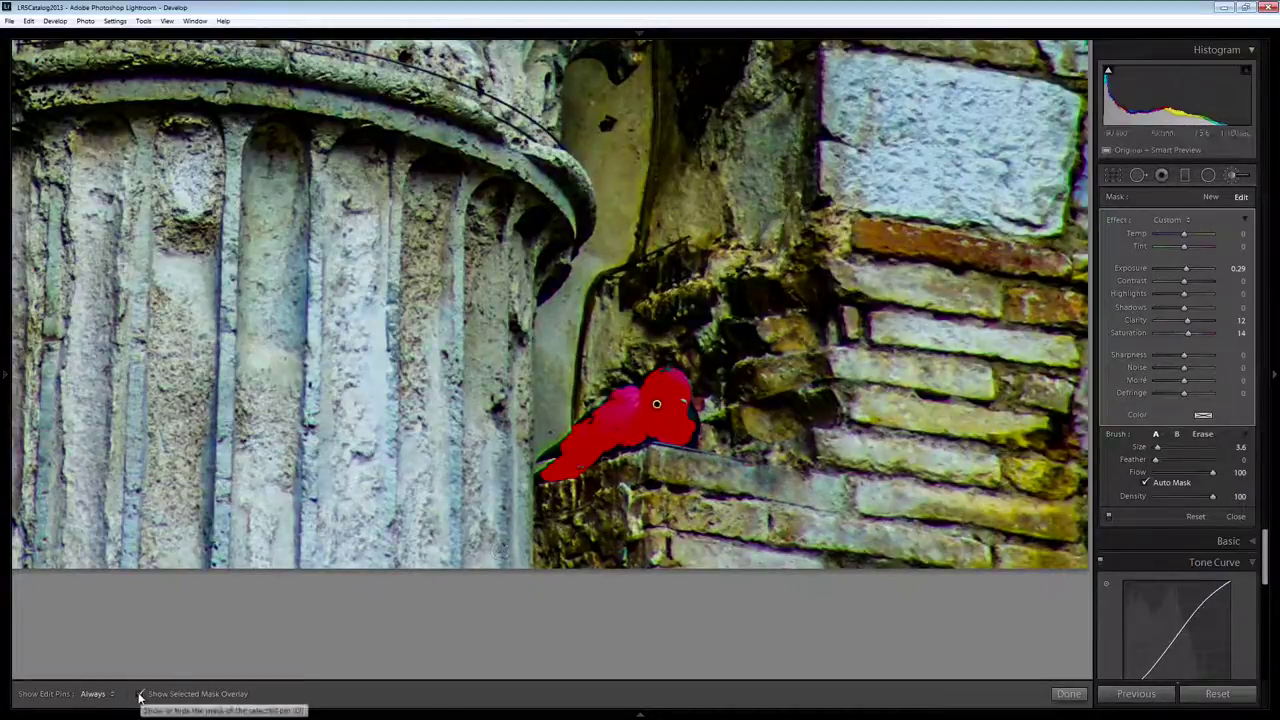
Step: Turn off the mask overlay and set the pigeon brush to Saturation 24, Highlights −83, Exposure 1.05, Shadows 64
{"action": "key", "text": "o"}
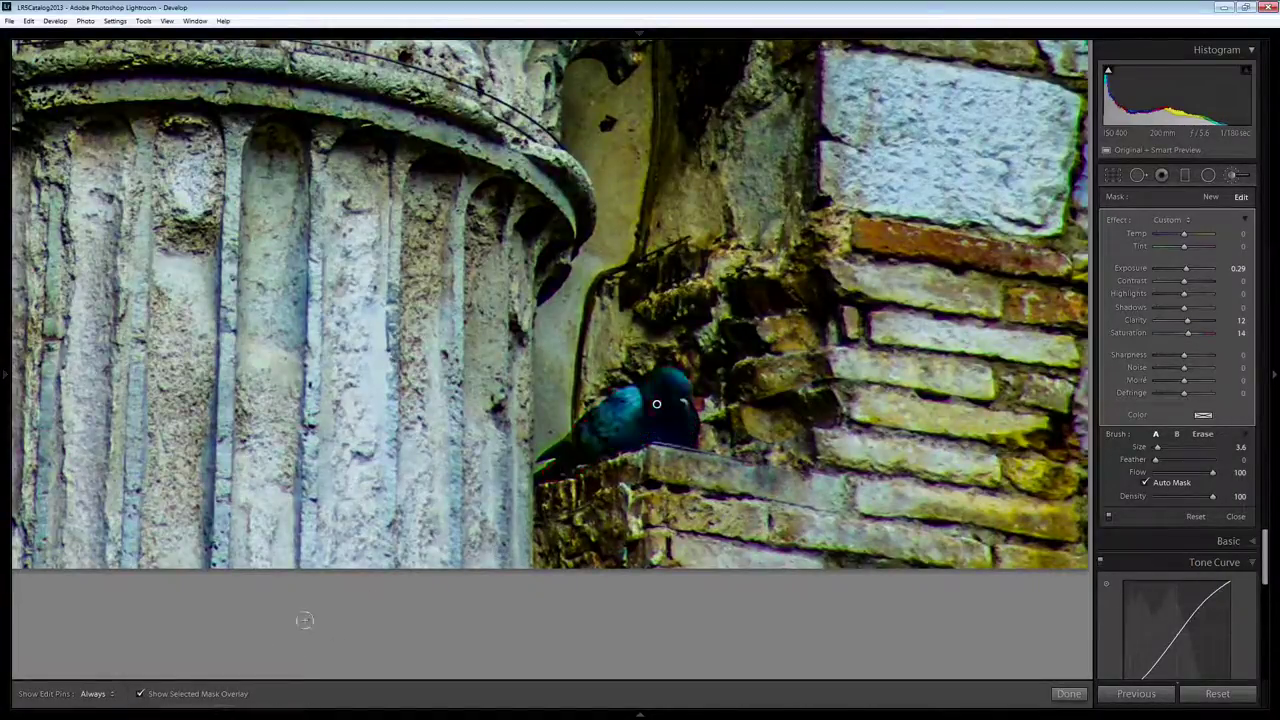
{"action": "left_click", "coordinate": [140, 696]}
{"action": "left_click_drag", "start_coordinate": [1189, 333], "coordinate": [1192, 319]}
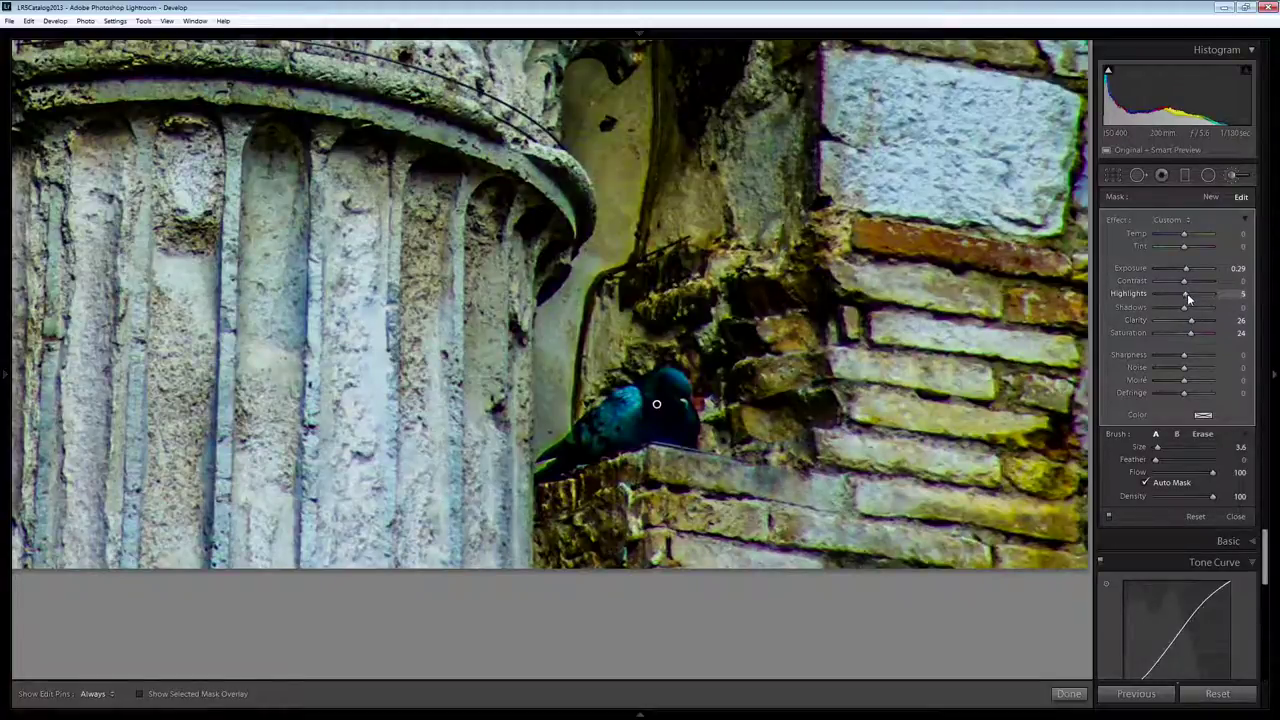
{"action": "left_click_drag", "start_coordinate": [1199, 296], "coordinate": [1190, 273]}
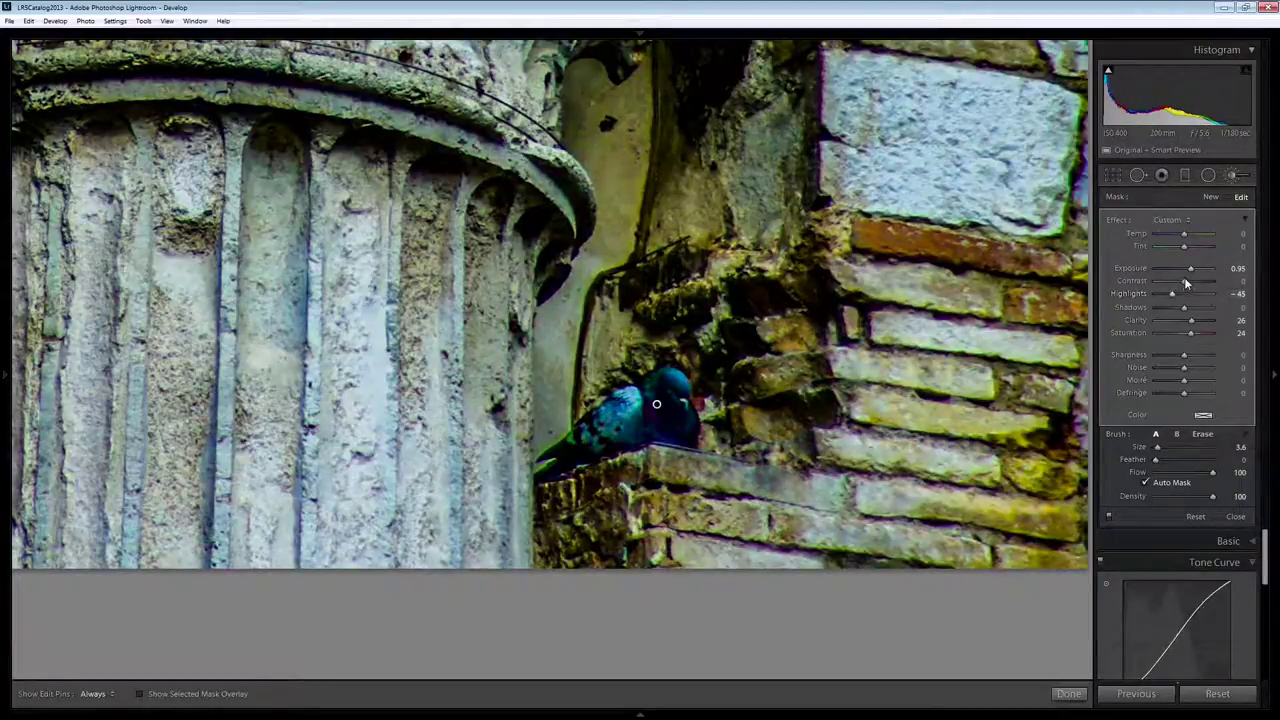
{"action": "left_click_drag", "start_coordinate": [1193, 272], "coordinate": [1202, 310]}
{"action": "left_click_drag", "start_coordinate": [1196, 268], "coordinate": [1192, 272]}
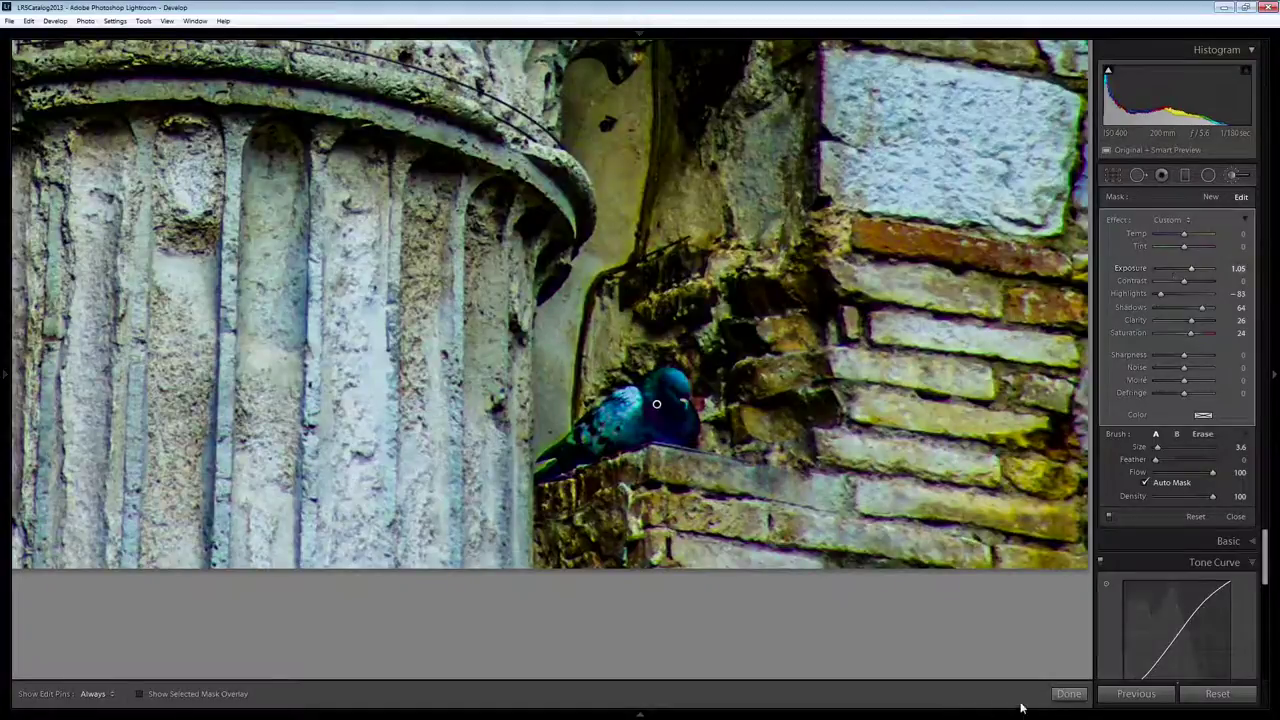
{"action": "left_click", "coordinate": [1067, 693]}
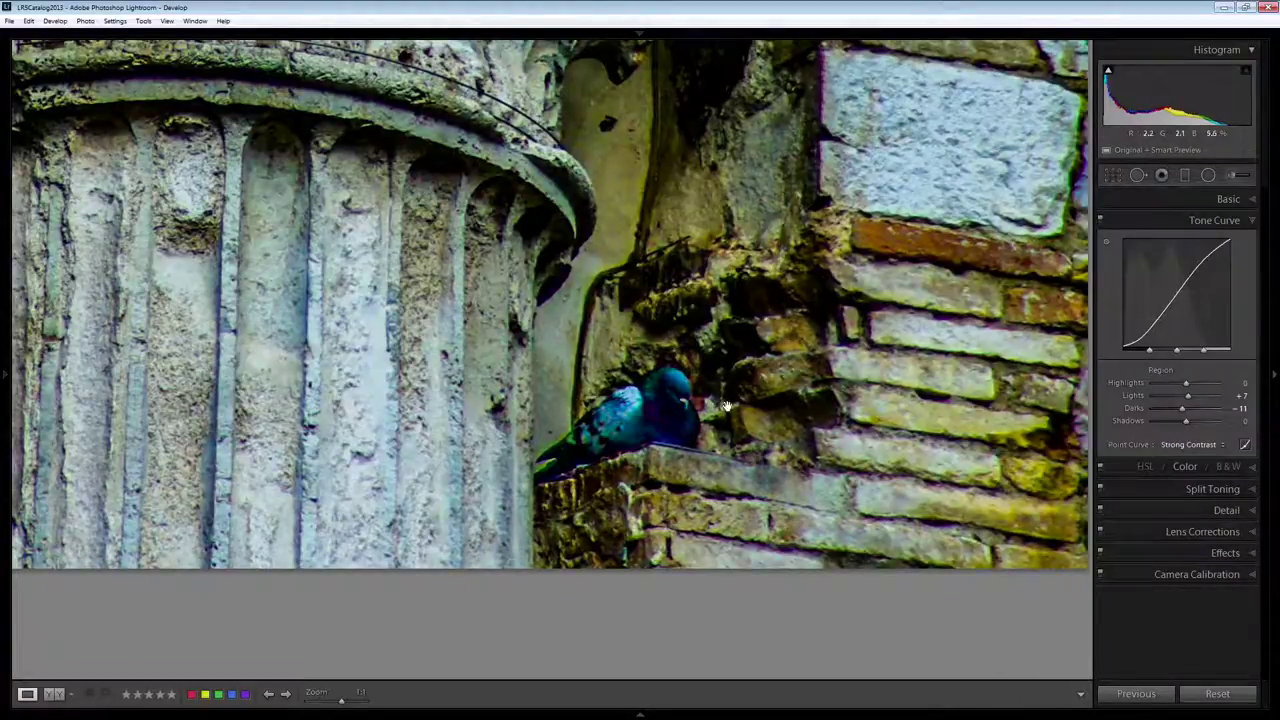
Step: Switch from 1:1 to Fit view so the whole column capital photo is visible
{"action": "left_click", "coordinate": [600, 355]}
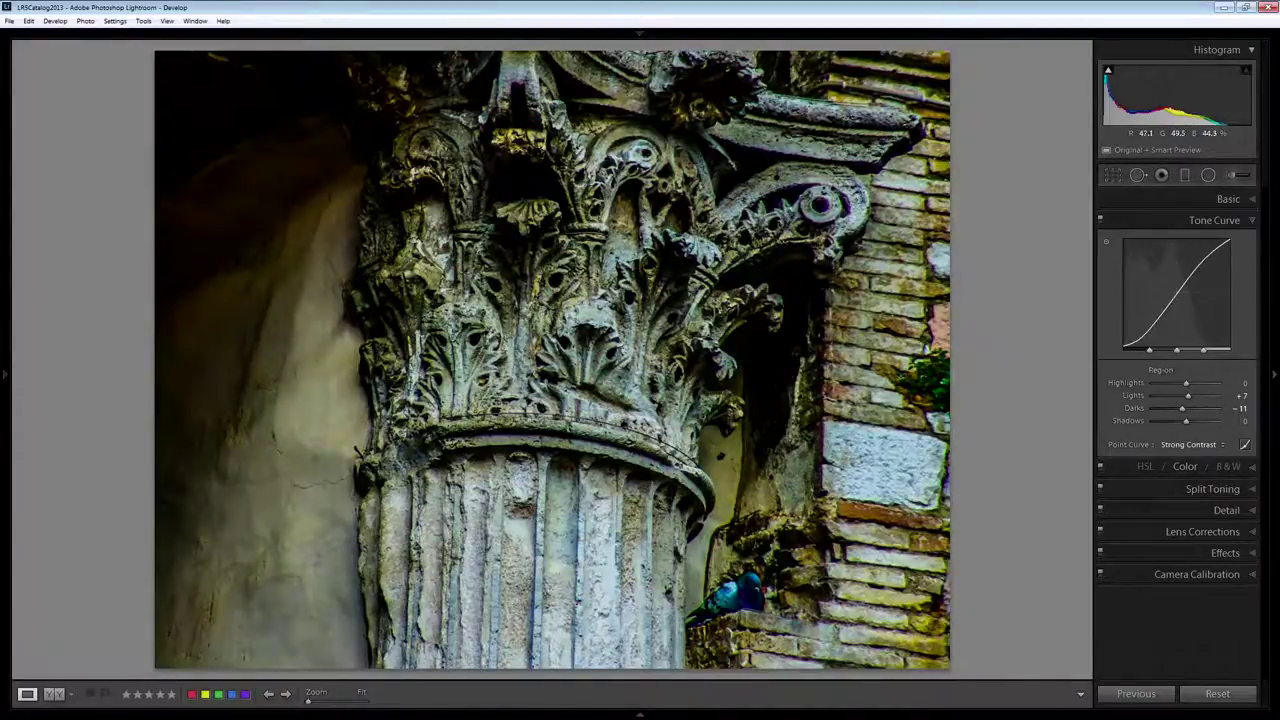
Step: Draw a radial filter ellipse, fit it around the column capital, and push its Exposure to maximum
{"action": "left_click", "coordinate": [1208, 175]}
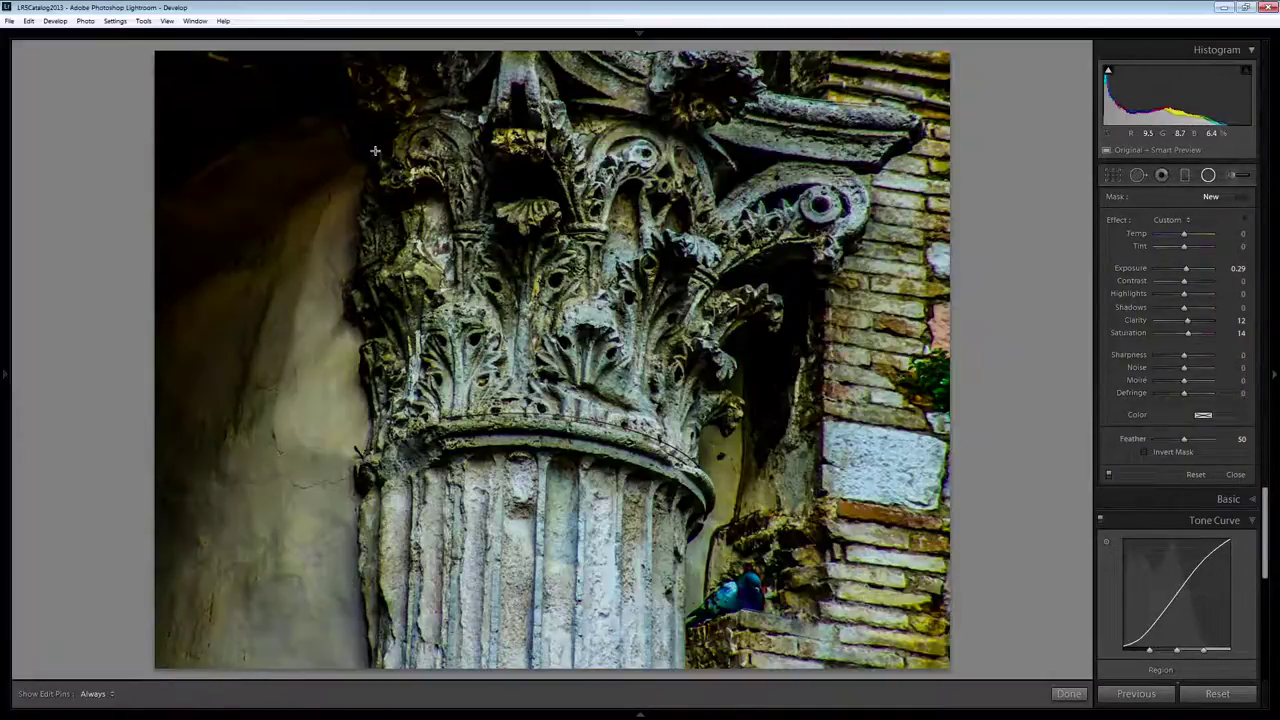
{"action": "left_click_drag", "start_coordinate": [418, 403], "coordinate": [676, 565]}
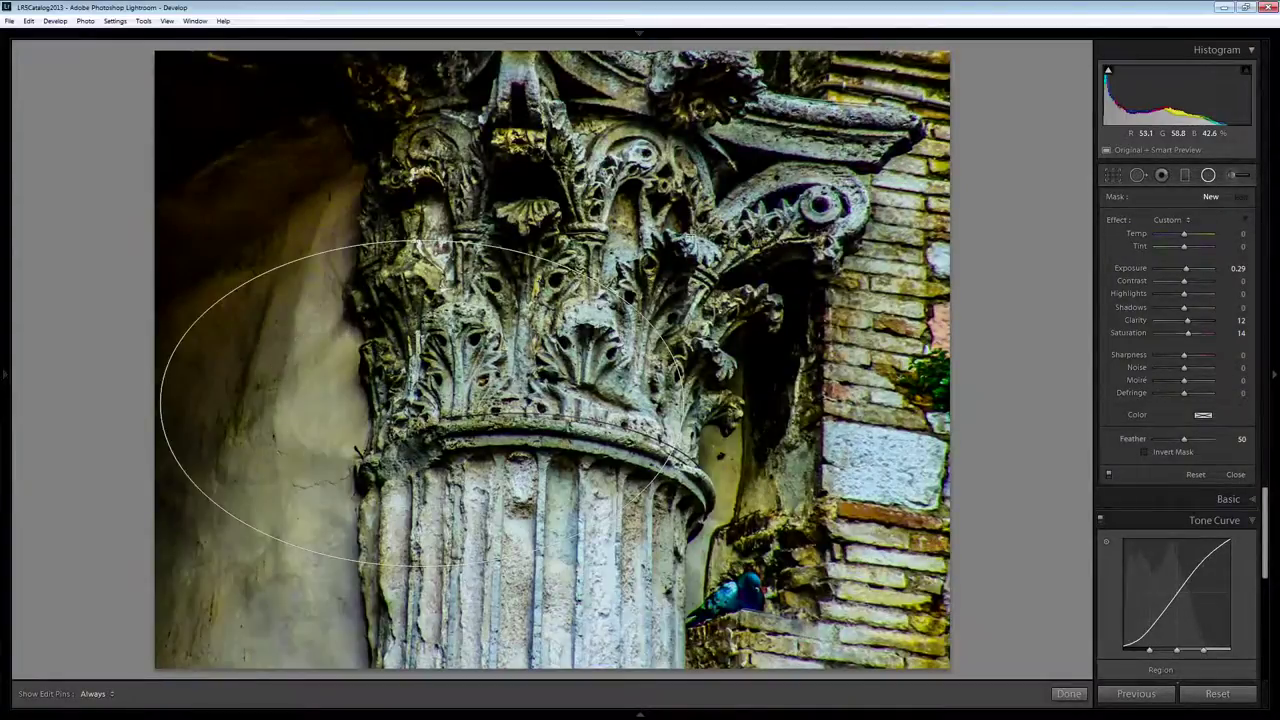
{"action": "left_click_drag", "start_coordinate": [418, 403], "coordinate": [588, 256]}
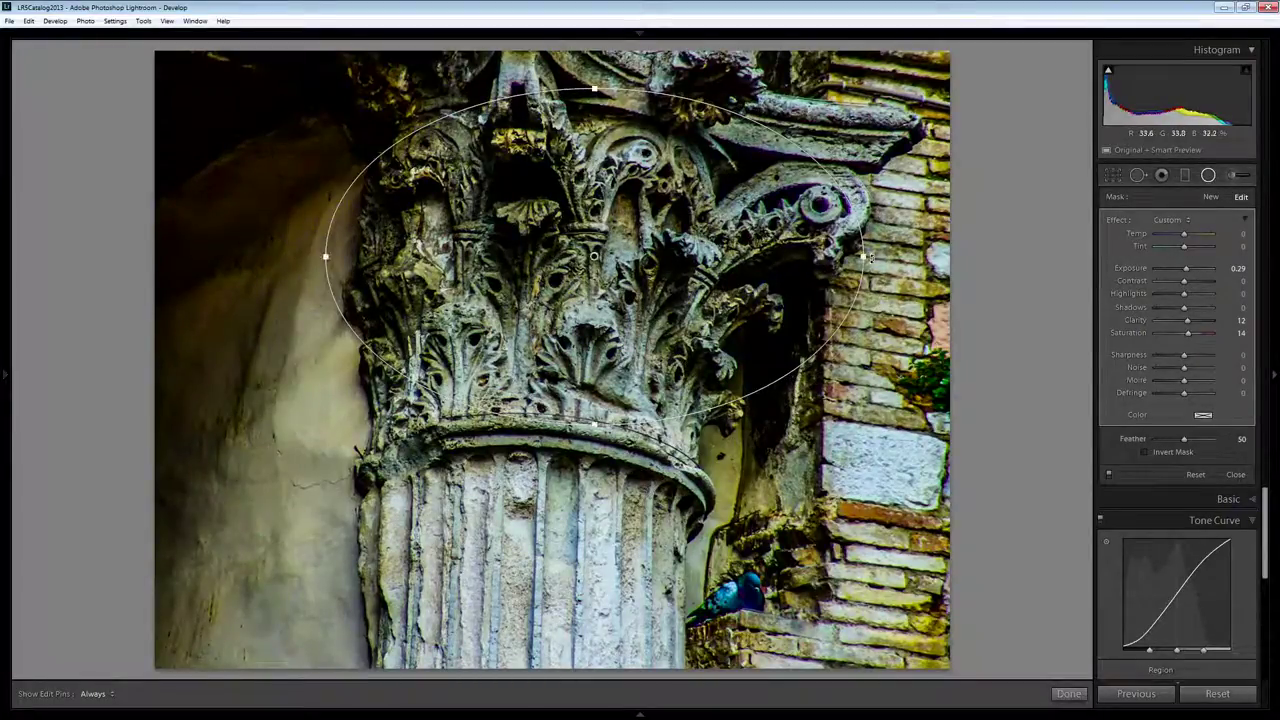
{"action": "left_click_drag", "start_coordinate": [866, 257], "coordinate": [806, 257]}
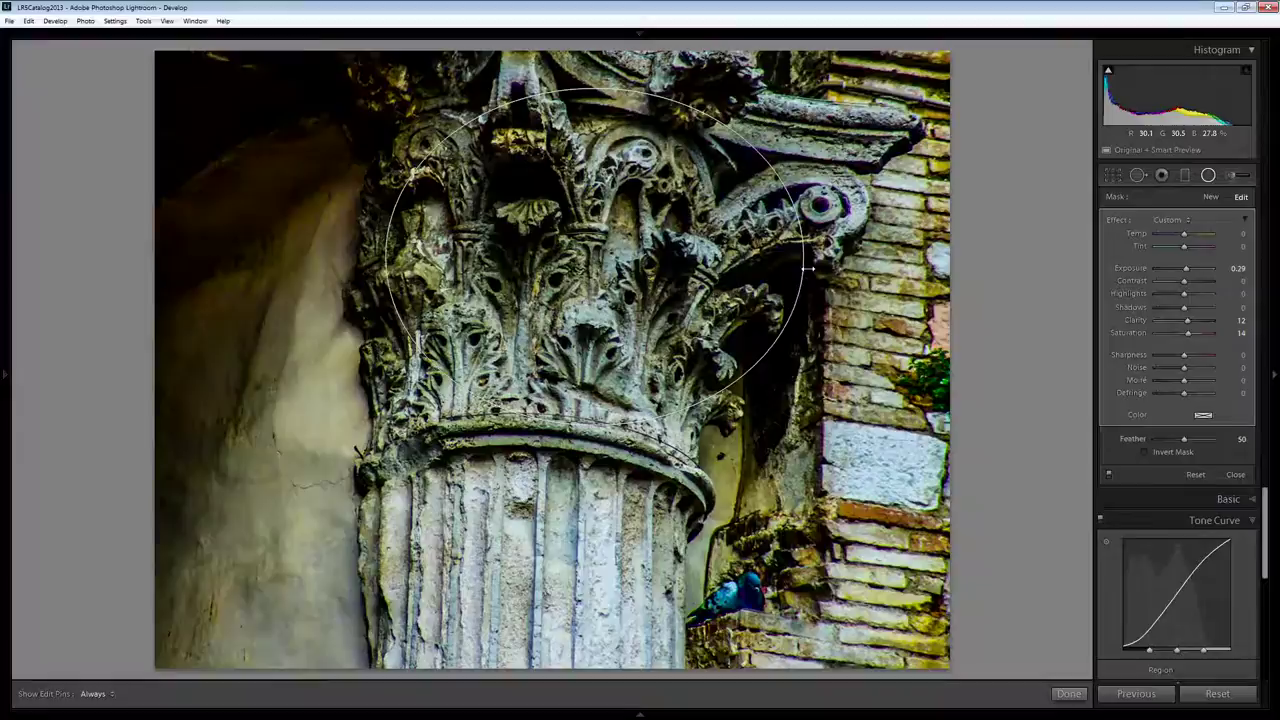
{"action": "left_click_drag", "start_coordinate": [591, 284], "coordinate": [563, 279]}
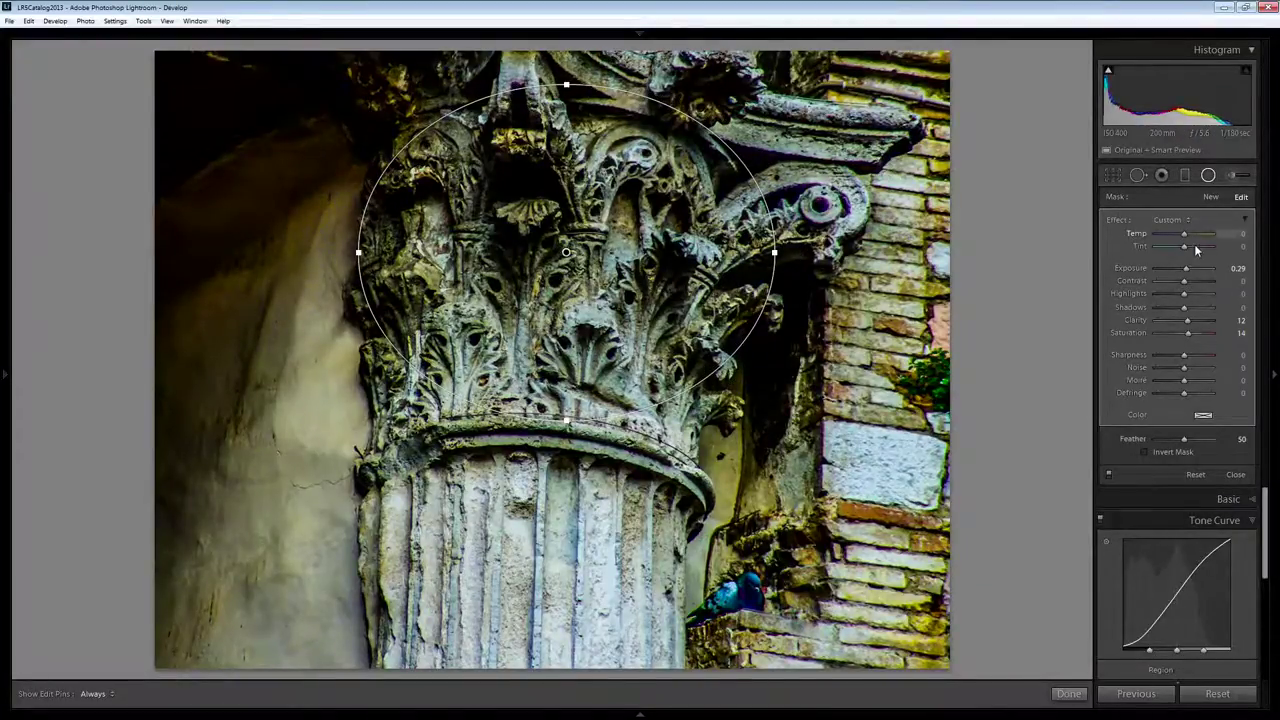
{"action": "left_click_drag", "start_coordinate": [1188, 273], "coordinate": [1192, 275]}
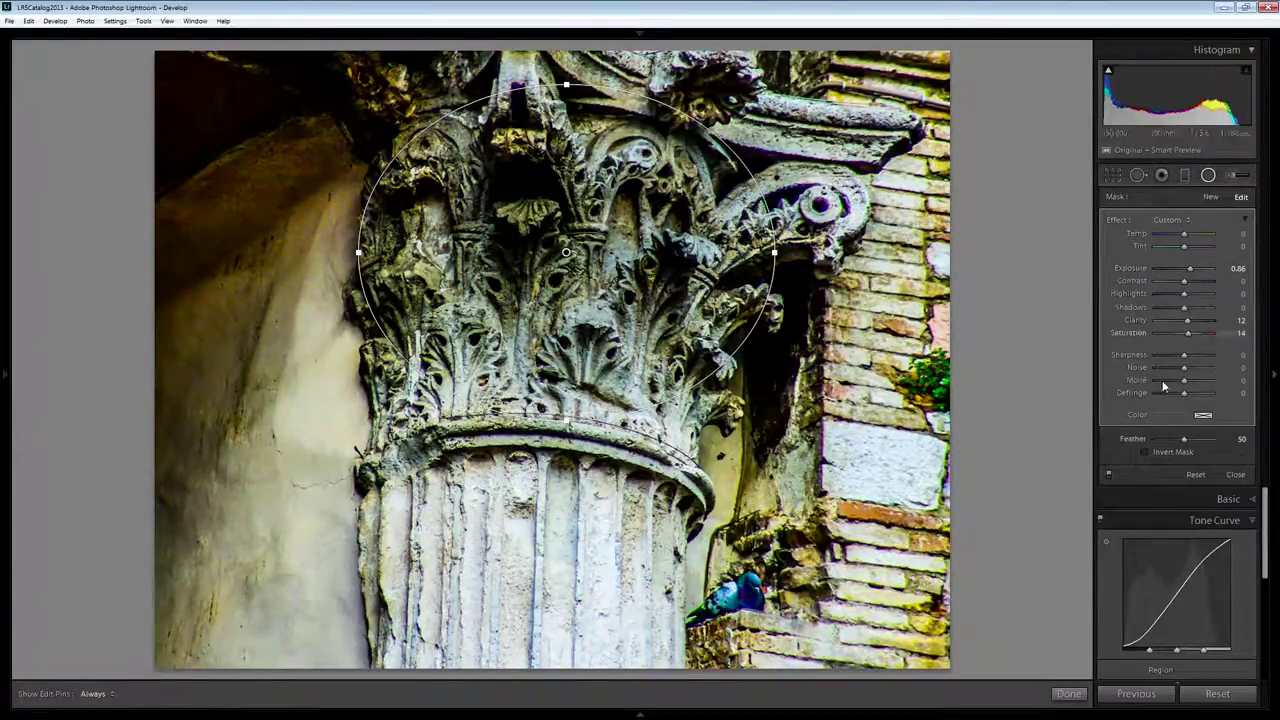
{"action": "mouse_move", "coordinate": [1189, 268]}
{"action": "left_mouse_down"}
{"action": "mouse_move", "coordinate": [1222, 268]}
{"action": "mouse_move", "coordinate": [1183, 269]}
{"action": "left_mouse_up"}
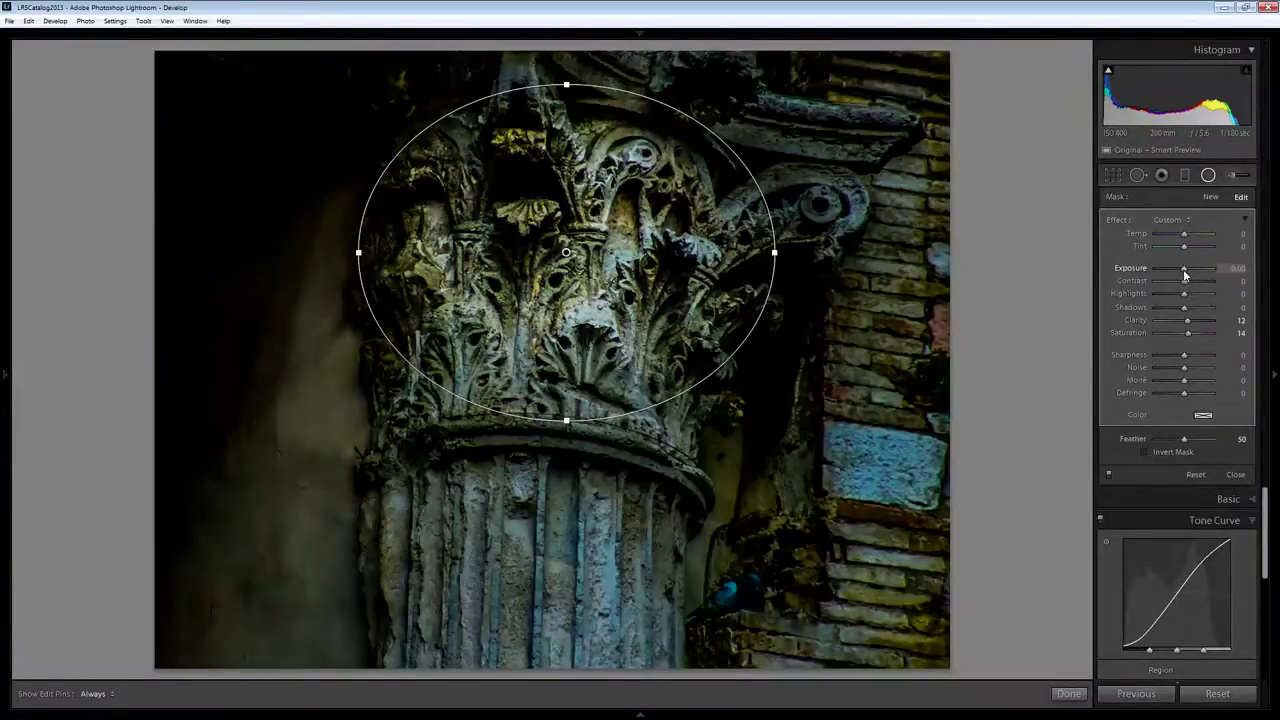
Step: Invert the radial filter with Feather 60, widen the ellipse, and set Exposure 1.33, Highlights −52, Saturation −2
{"action": "left_click", "coordinate": [1143, 452]}
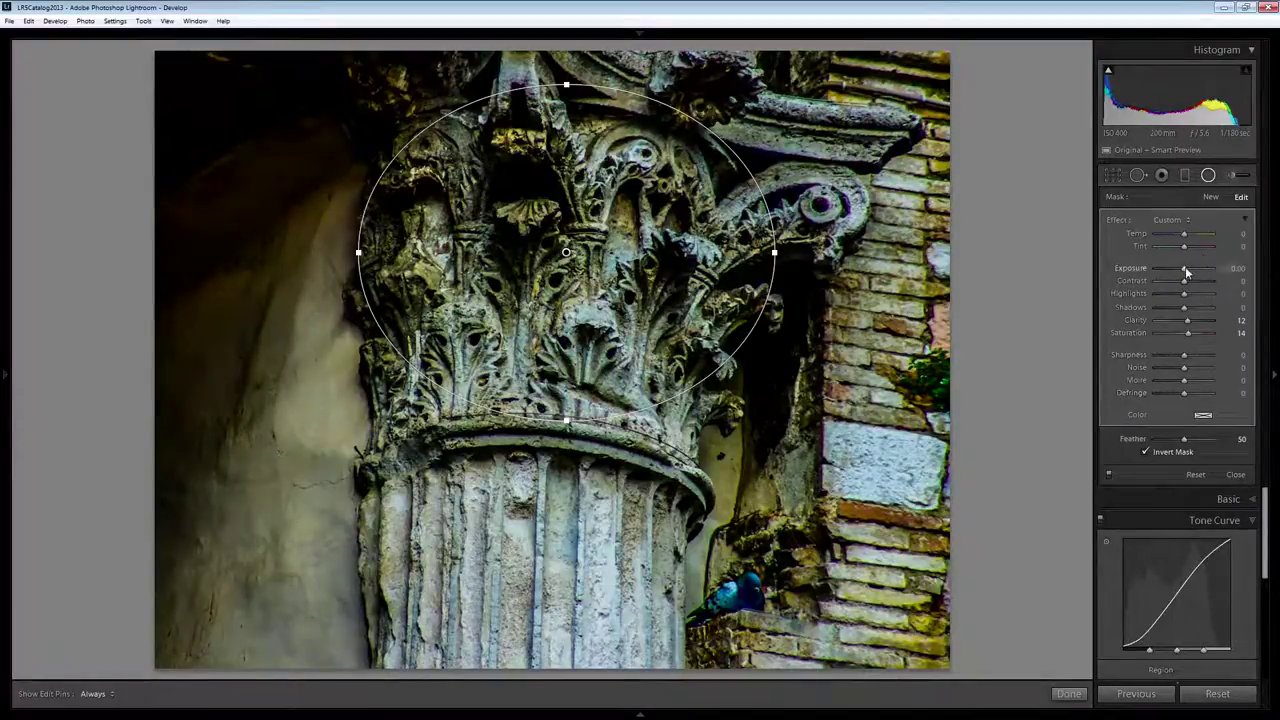
{"action": "left_click_drag", "start_coordinate": [1185, 266], "coordinate": [1195, 272]}
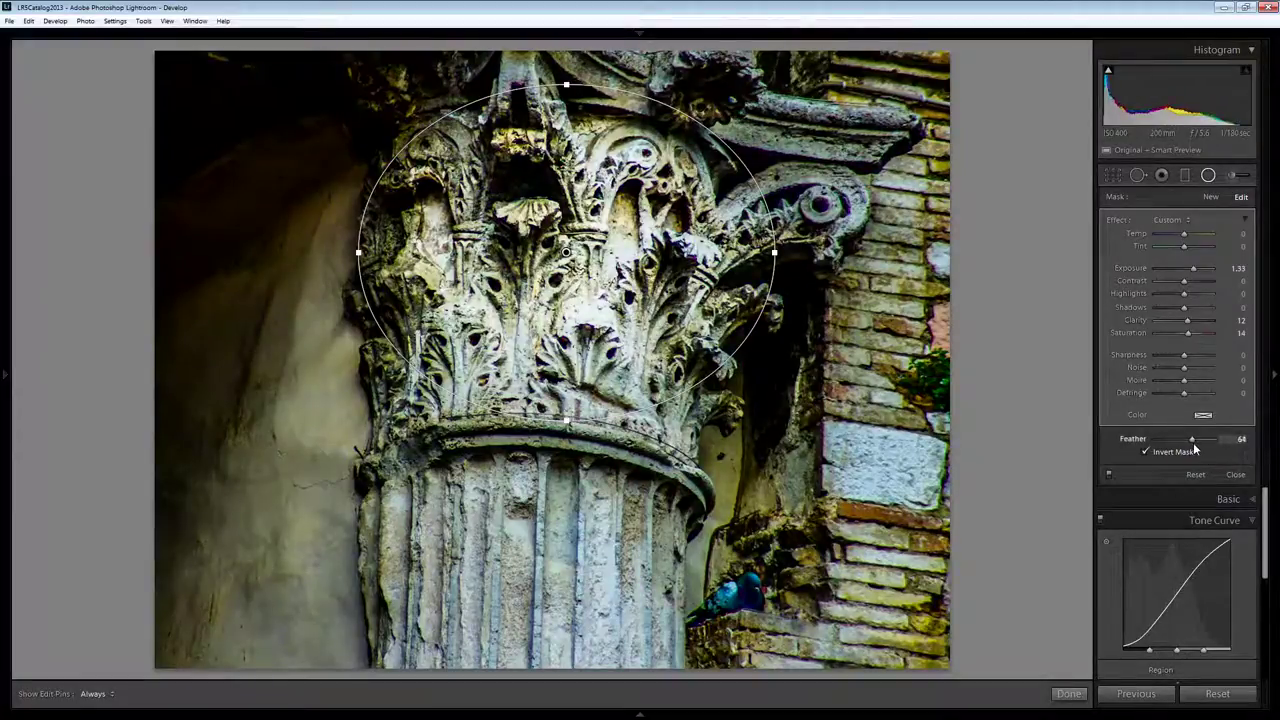
{"action": "left_click_drag", "start_coordinate": [1193, 446], "coordinate": [1190, 446]}
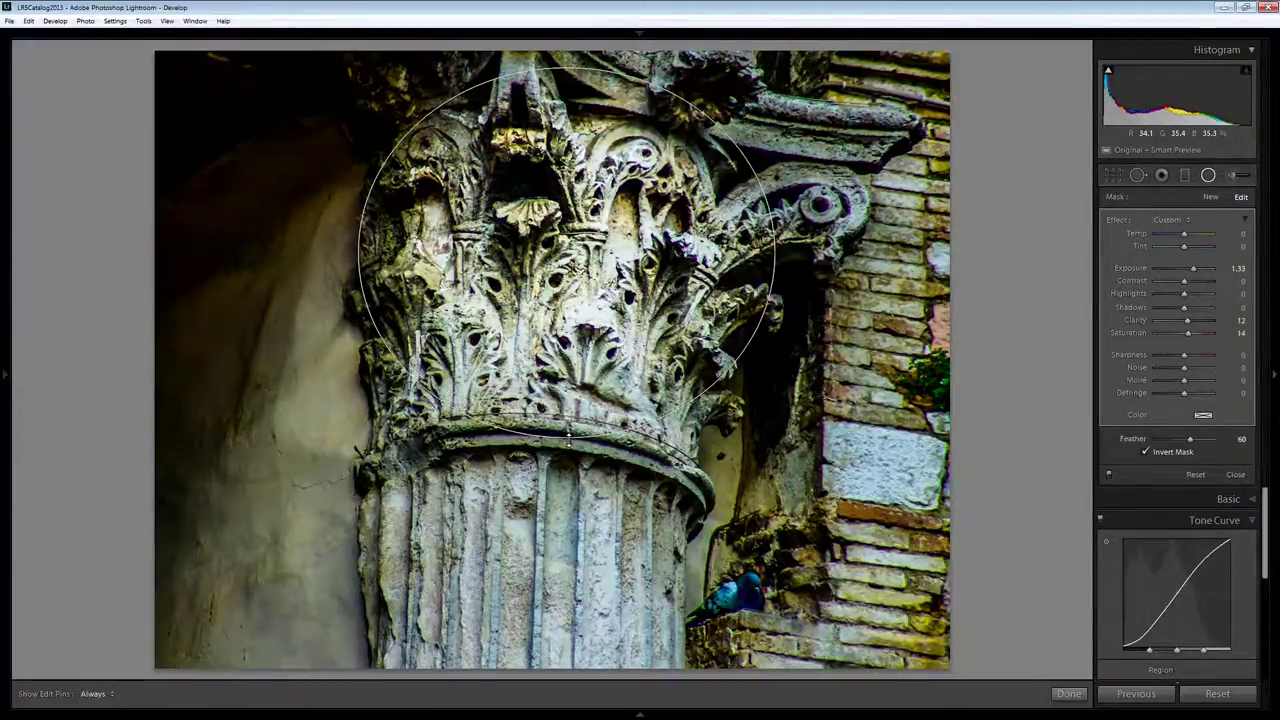
{"action": "mouse_move", "coordinate": [565, 316]}
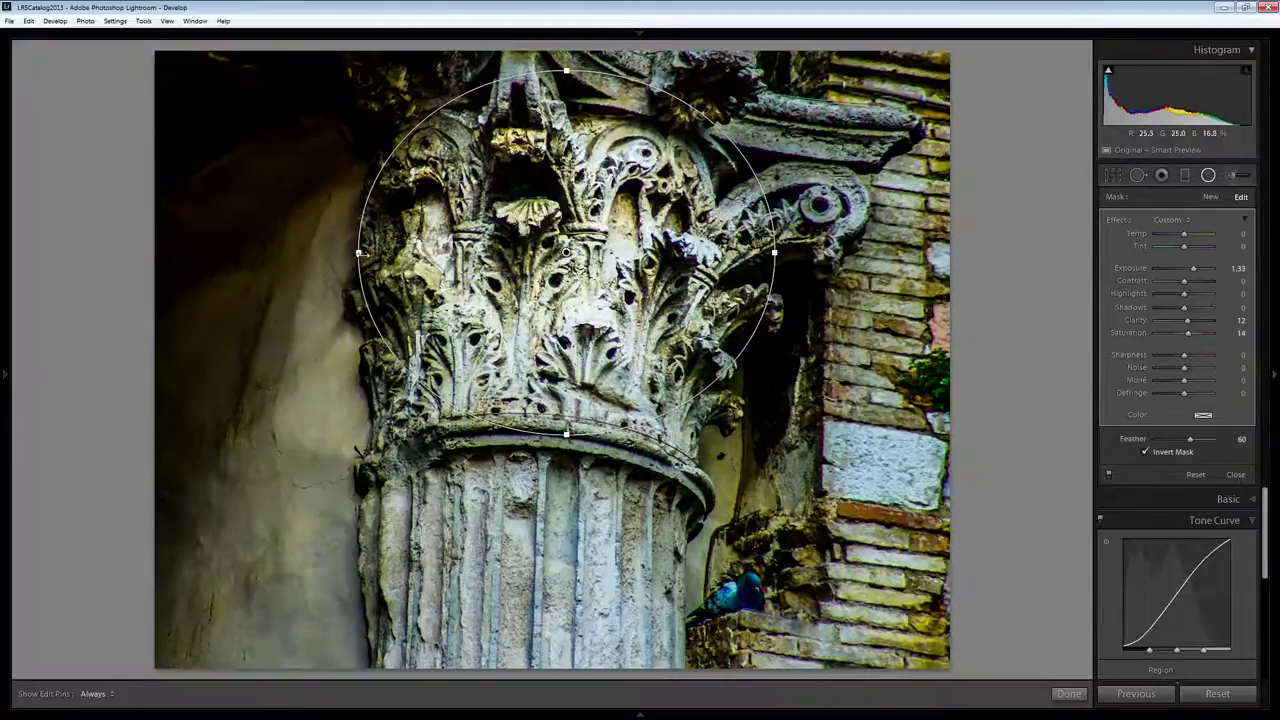
{"action": "left_click_drag", "start_coordinate": [350, 253], "coordinate": [341, 253]}
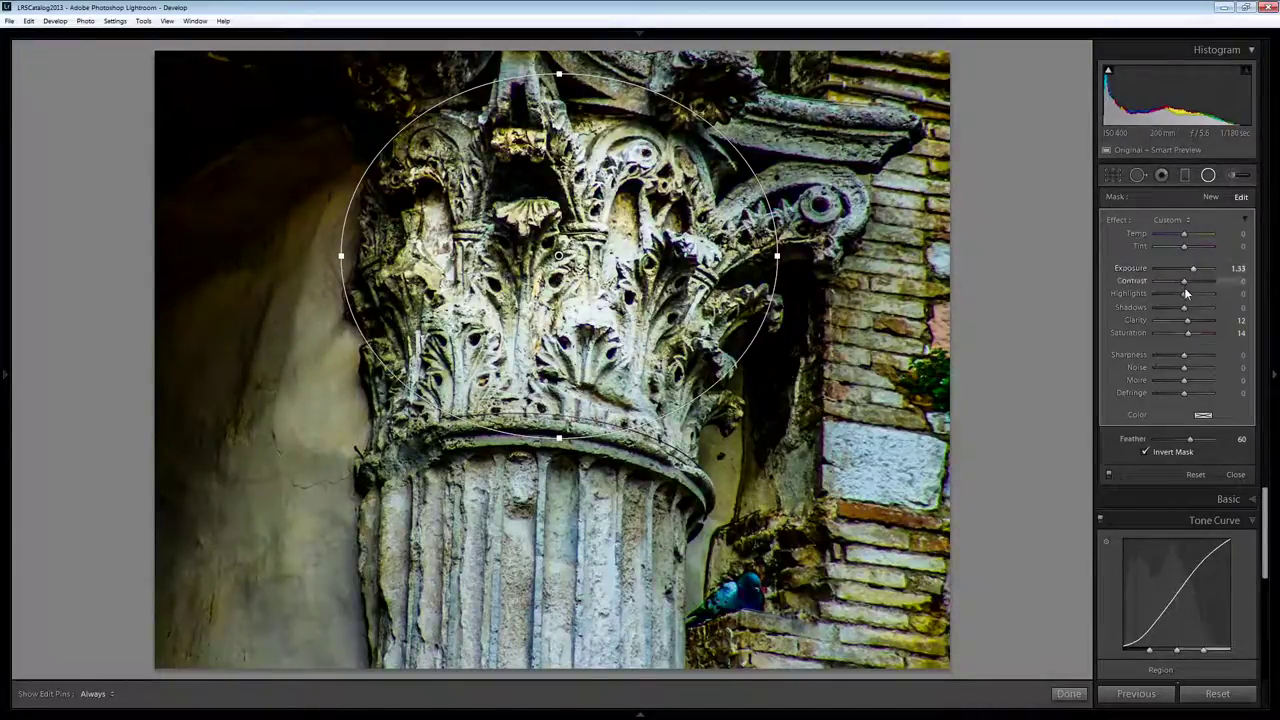
{"action": "left_click_drag", "start_coordinate": [1185, 294], "coordinate": [1184, 333]}
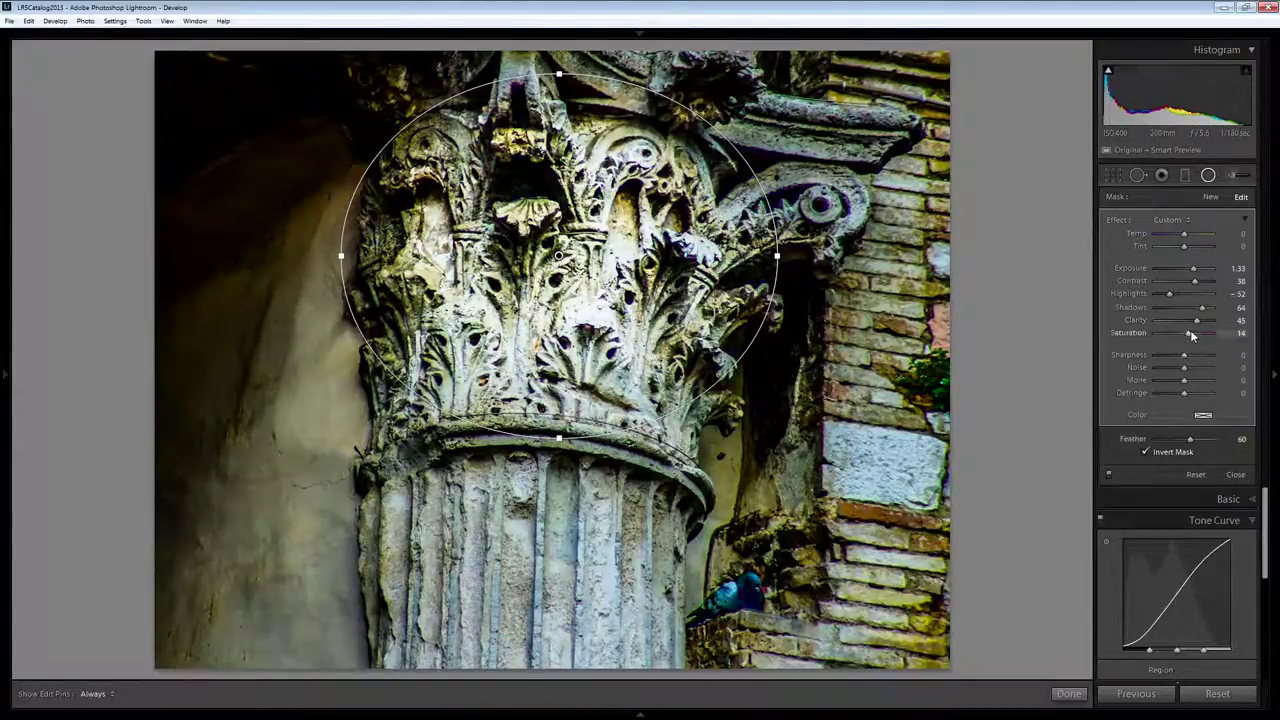
{"action": "left_click_drag", "start_coordinate": [1193, 268], "coordinate": [1192, 269]}
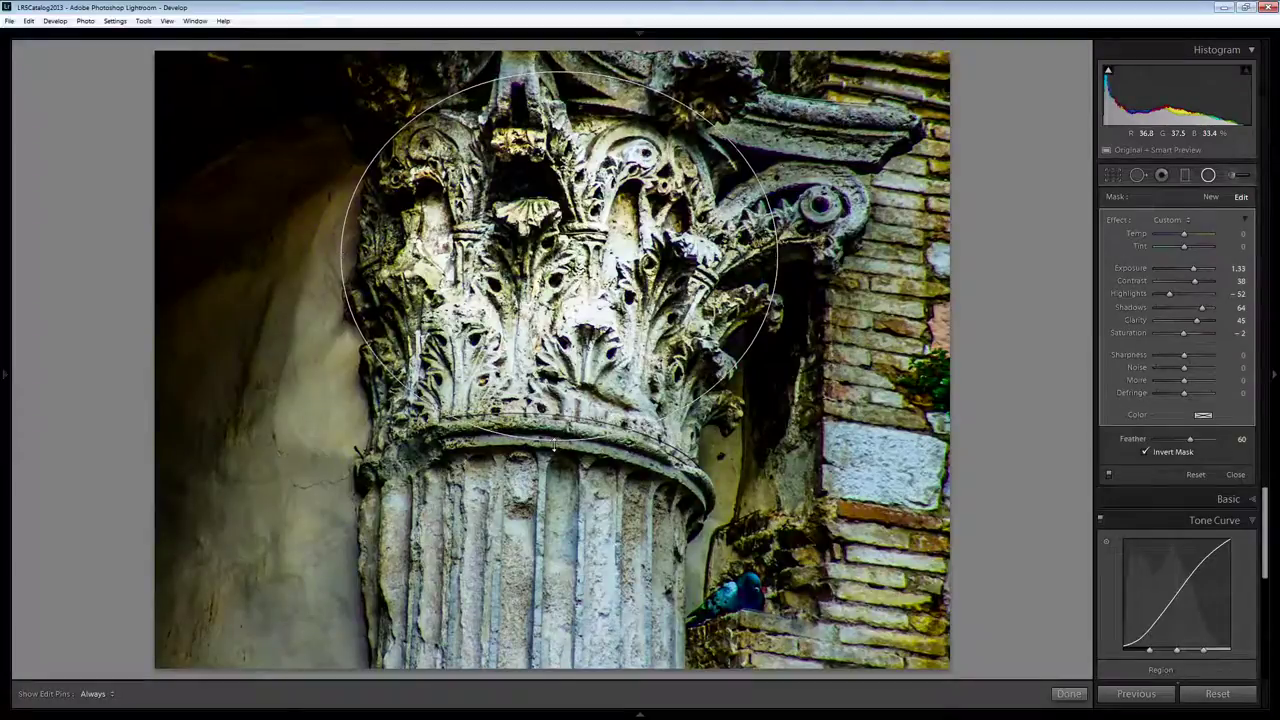
Step: Finish the radial filter and start an Adjustment Brush on the capital with Feather 62
{"action": "left_click", "coordinate": [1068, 693]}
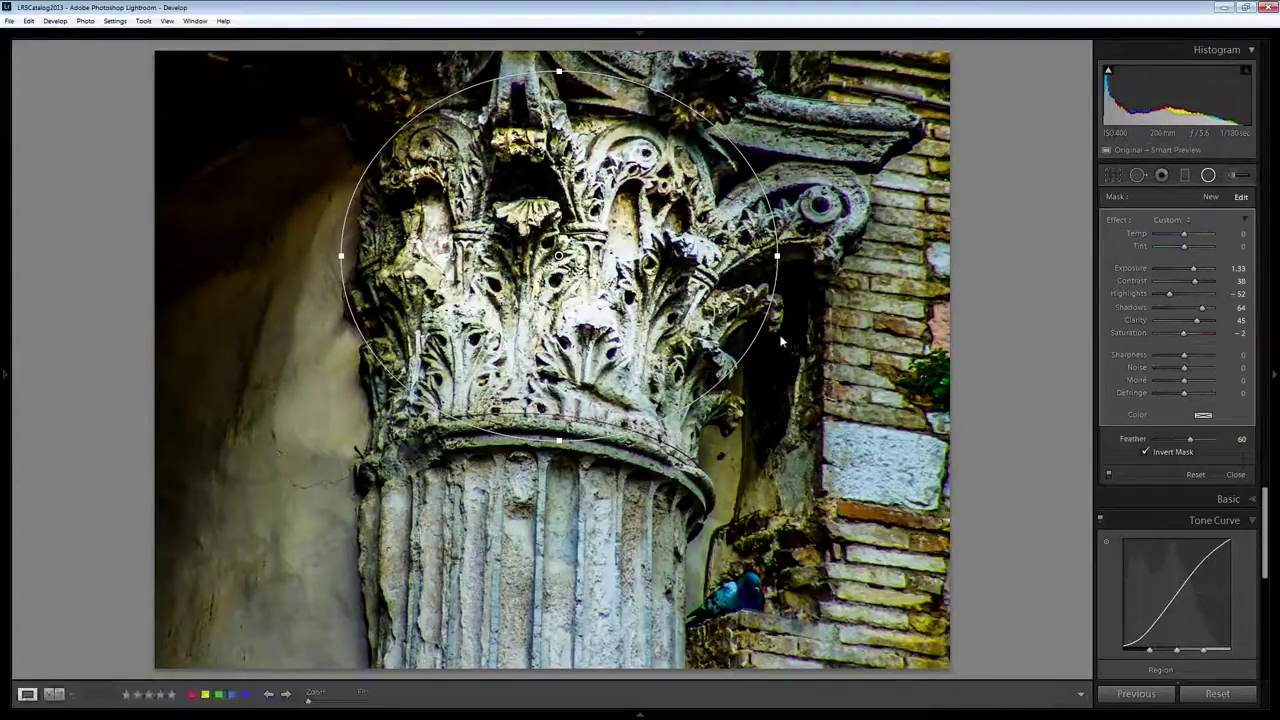
{"action": "left_click", "coordinate": [1228, 176]}
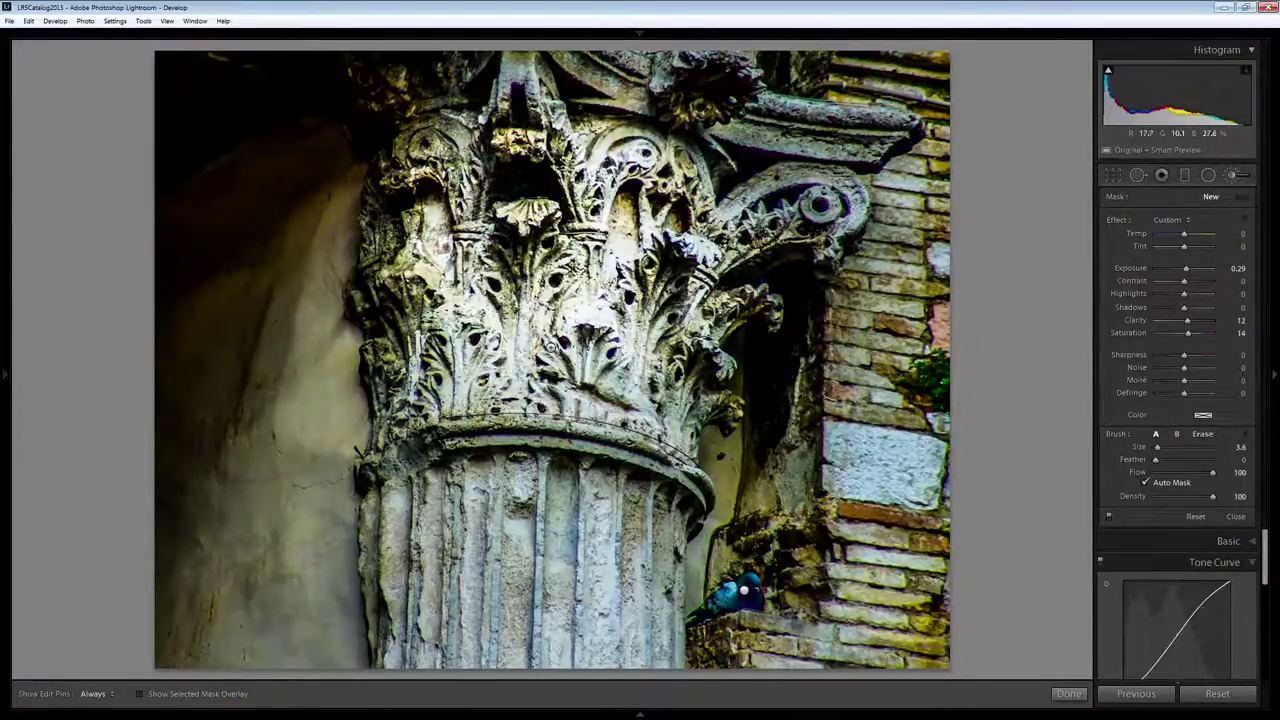
{"action": "left_click", "coordinate": [530, 361]}
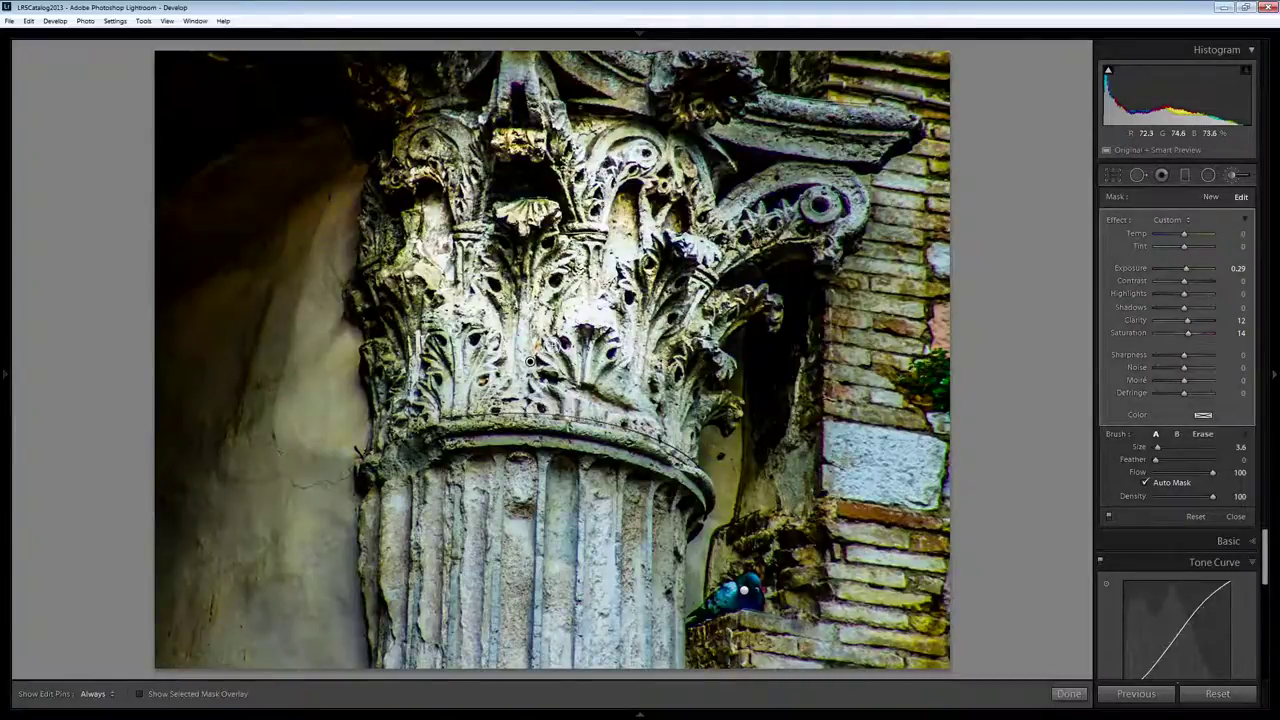
{"action": "scroll", "coordinate": [557, 340], "scroll_direction": "up", "scroll_amount": 4}
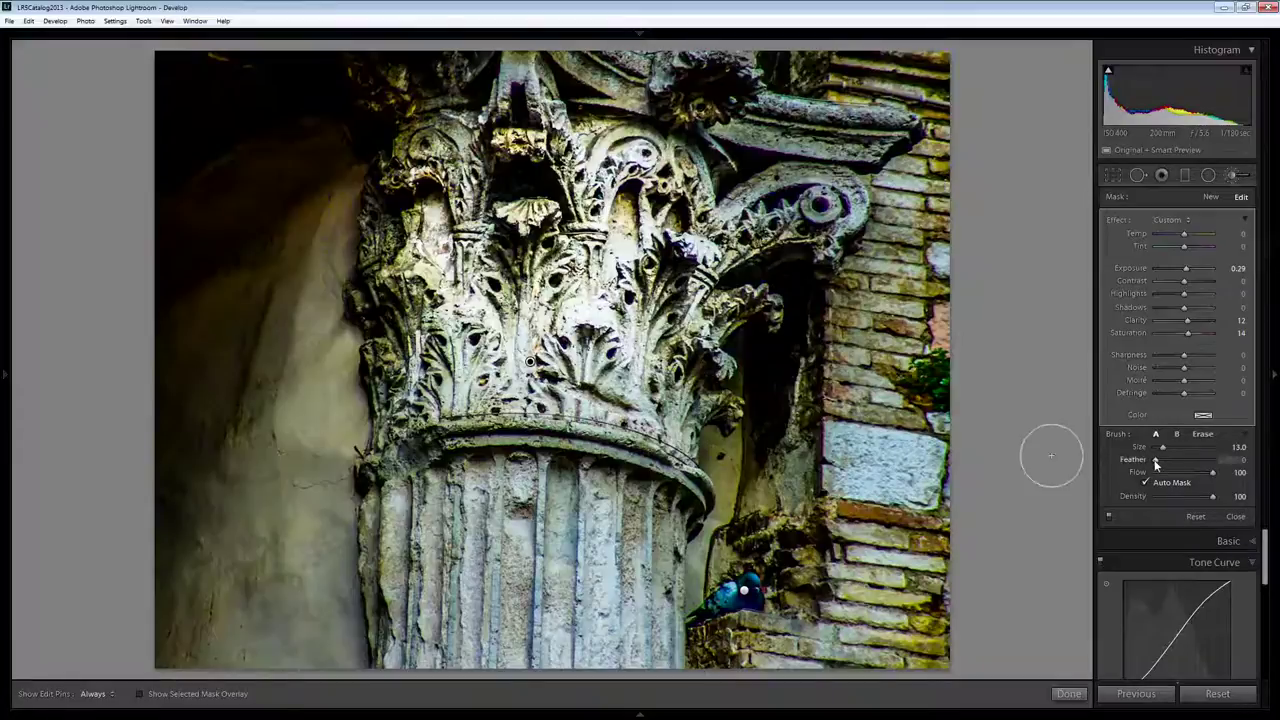
{"action": "left_click_drag", "start_coordinate": [1180, 461], "coordinate": [1190, 462]}
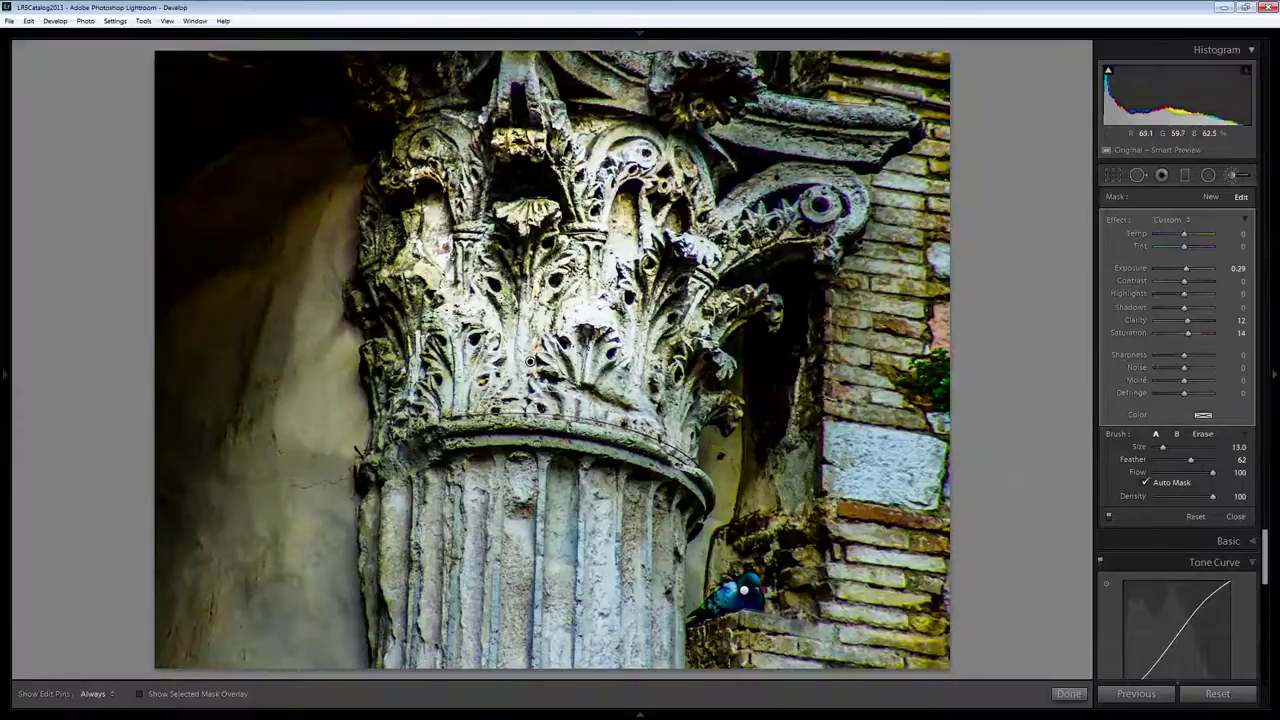
Step: Paint the brush over the capital's central leaves, checking coverage with the red mask overlay
{"action": "key", "text": "h"}
{"action": "mouse_move", "coordinate": [530, 361]}
{"action": "left_mouse_down"}
{"action": "mouse_move", "coordinate": [600, 362]}
{"action": "mouse_move", "coordinate": [624, 320]}
{"action": "left_mouse_up"}
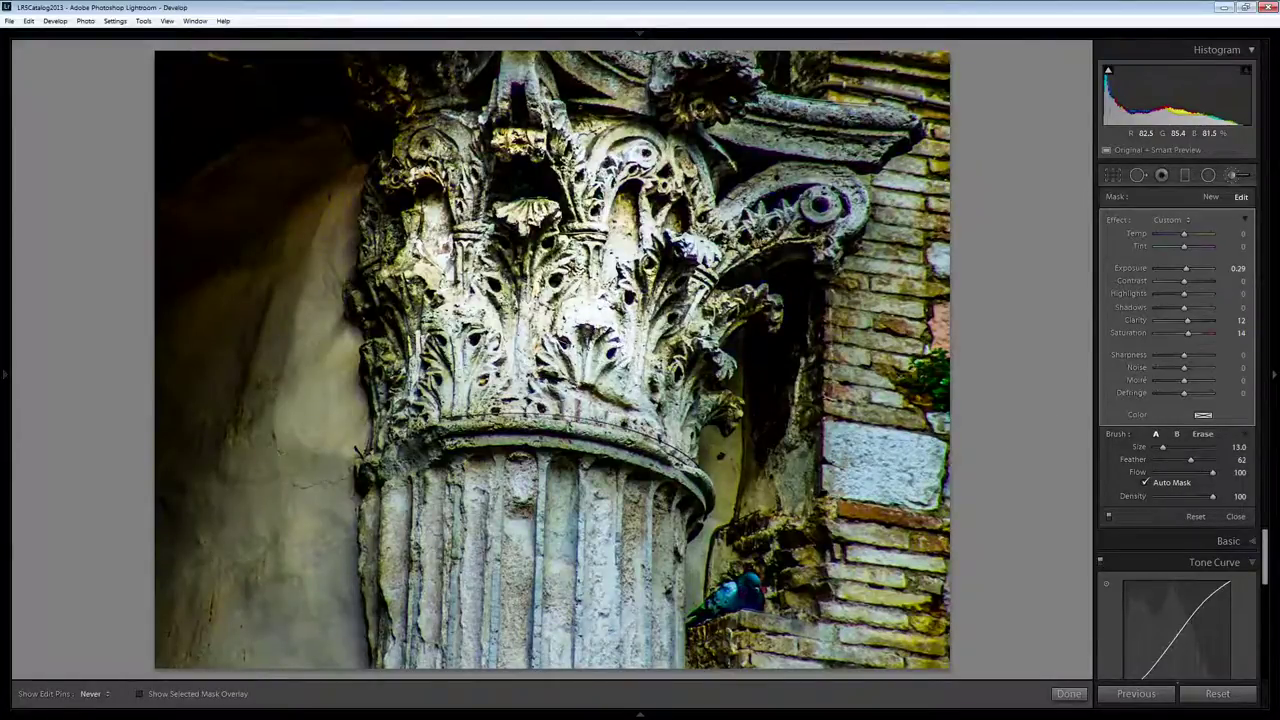
{"action": "left_click_drag", "start_coordinate": [665, 405], "coordinate": [590, 388]}
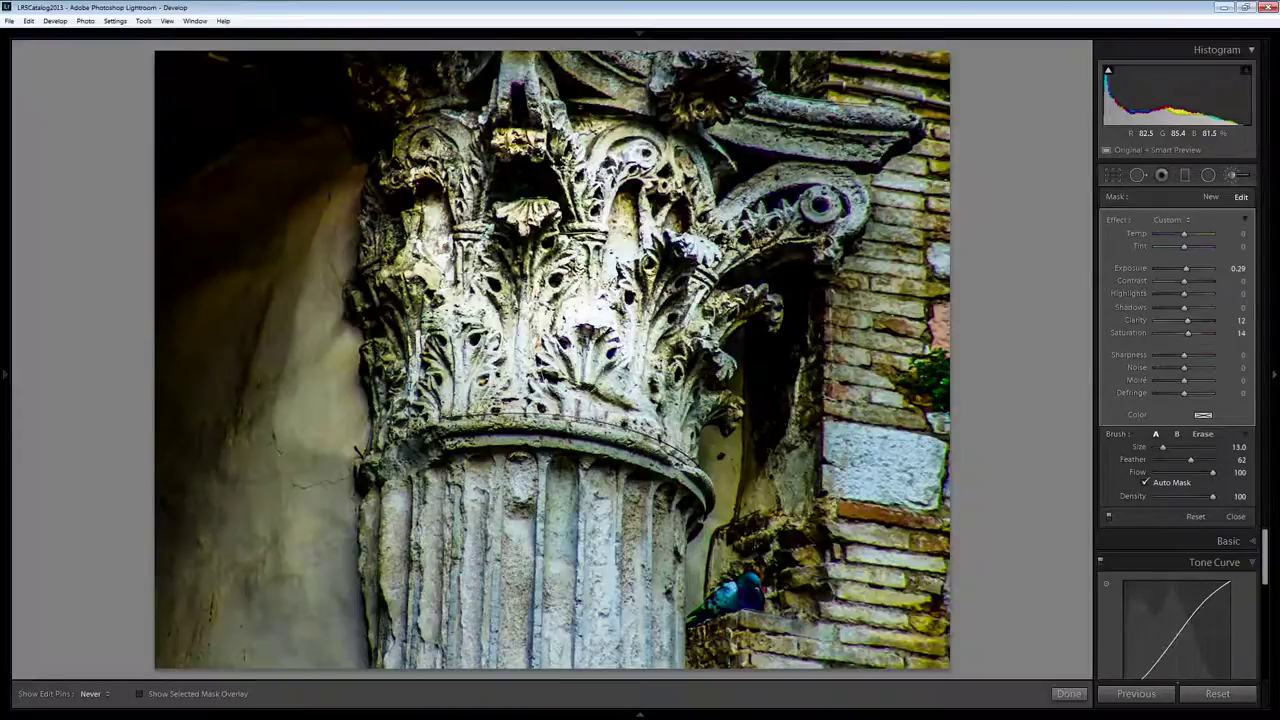
{"action": "left_click", "coordinate": [93, 693]}
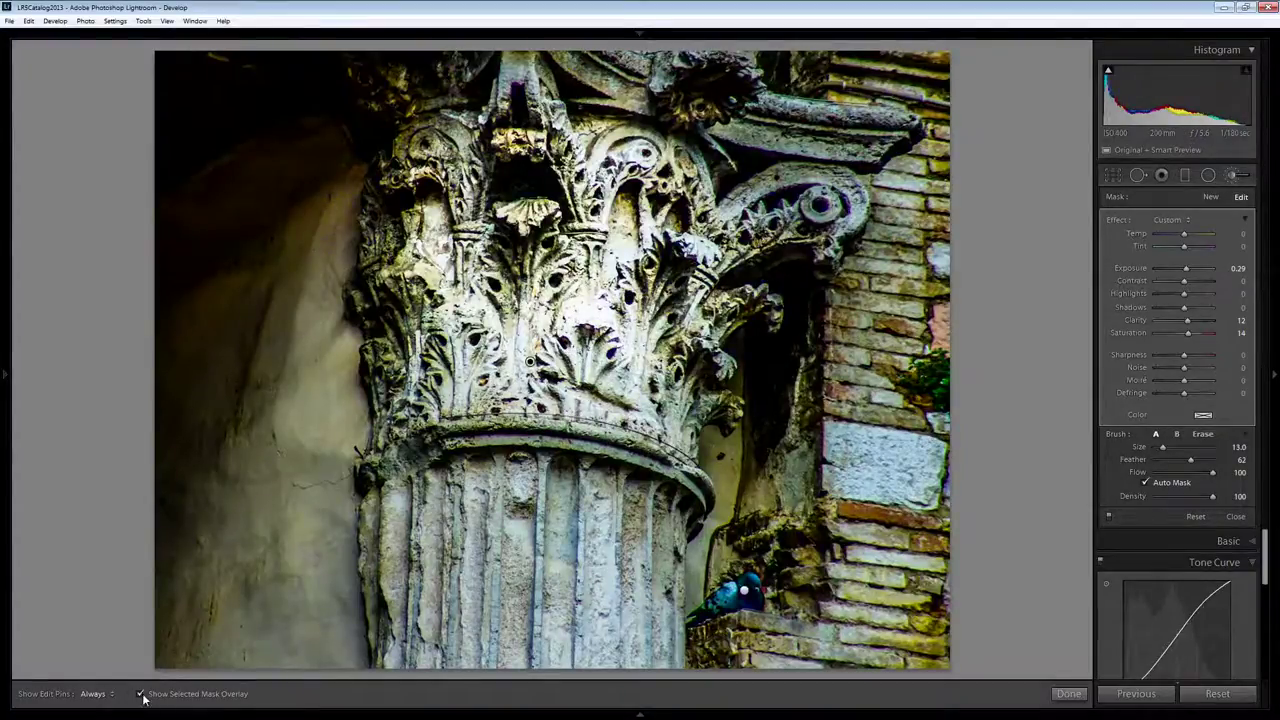
{"action": "key", "text": "h"}
{"action": "left_click_drag", "start_coordinate": [616, 265], "coordinate": [490, 390]}
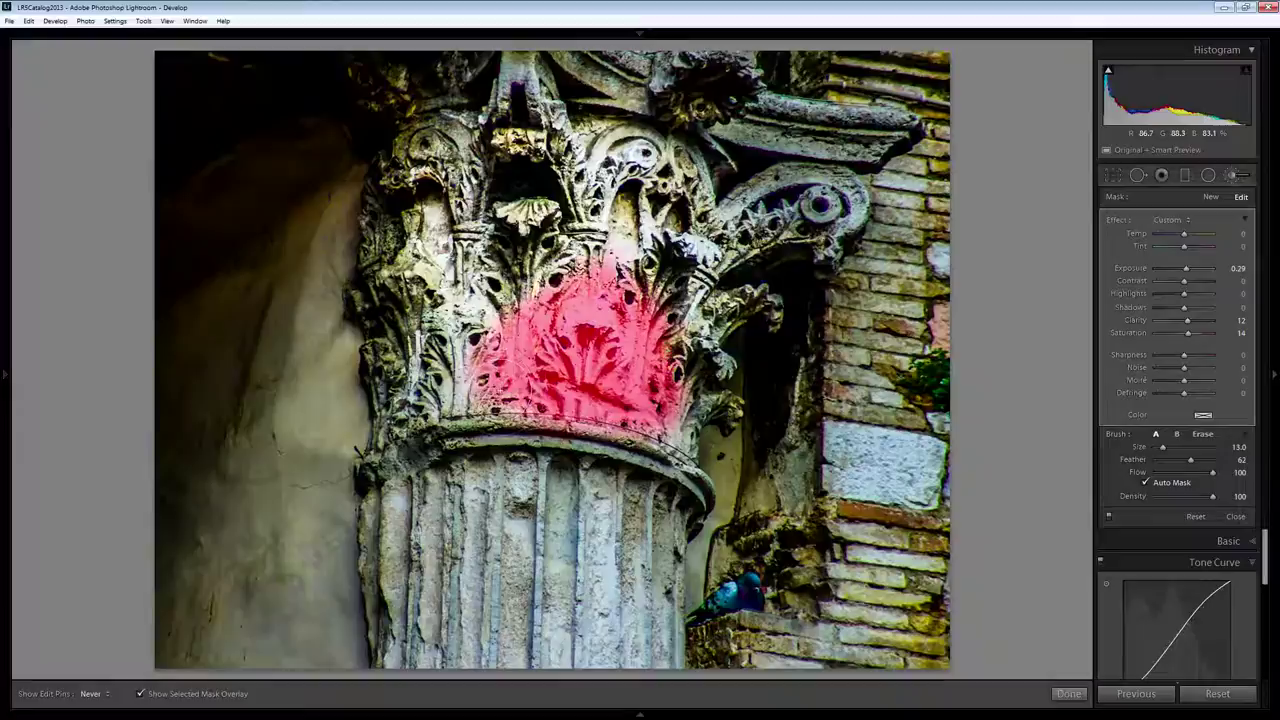
Step: Hide the red overlay and tune the capital mask's exposure to -0.09
{"action": "key", "text": "h"}
{"action": "left_click", "coordinate": [141, 693]}
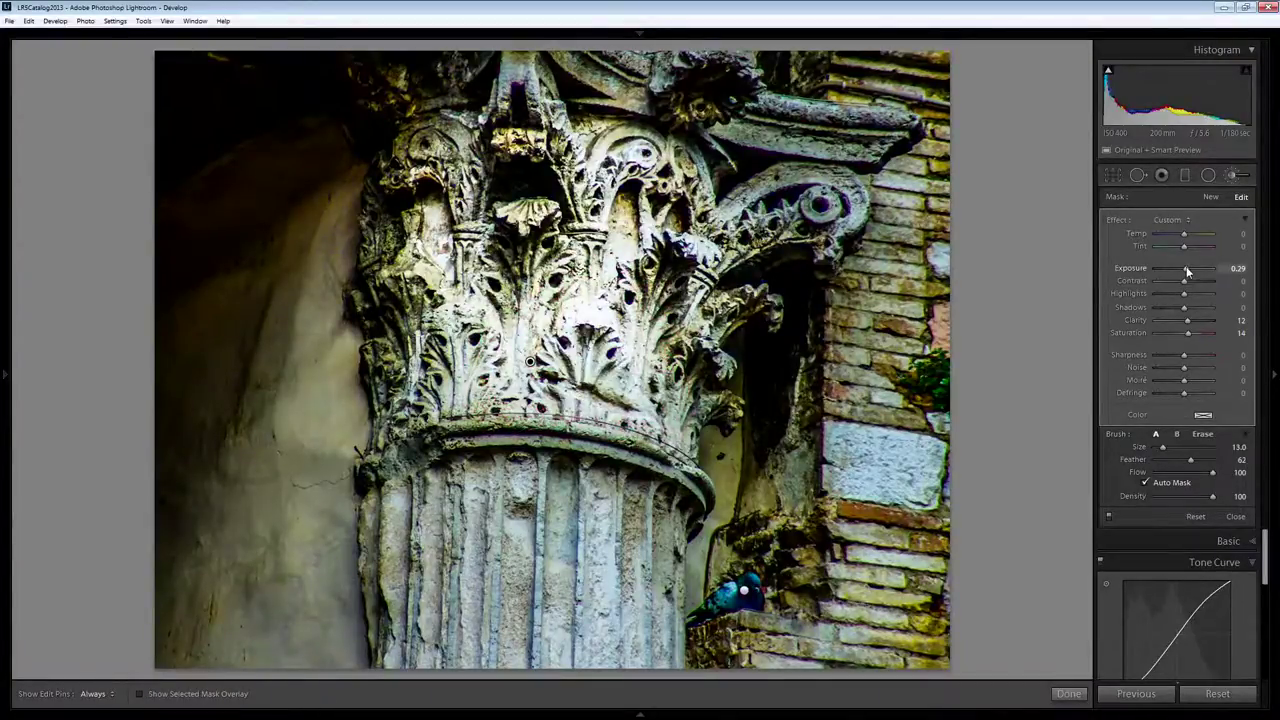
{"action": "left_click_drag", "start_coordinate": [1183, 268], "coordinate": [1182, 271]}
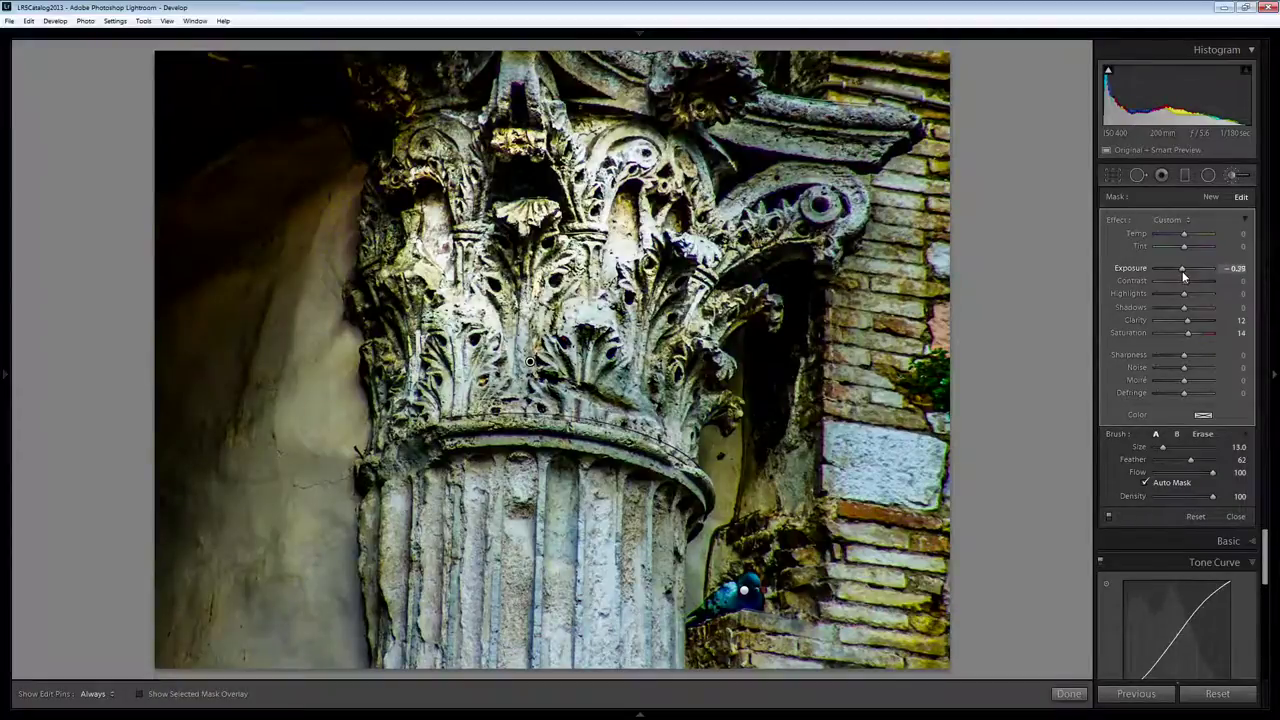
{"action": "mouse_move", "coordinate": [1182, 270]}
{"action": "left_mouse_down"}
{"action": "mouse_move", "coordinate": [1198, 293]}
{"action": "mouse_move", "coordinate": [1188, 278]}
{"action": "left_mouse_up"}
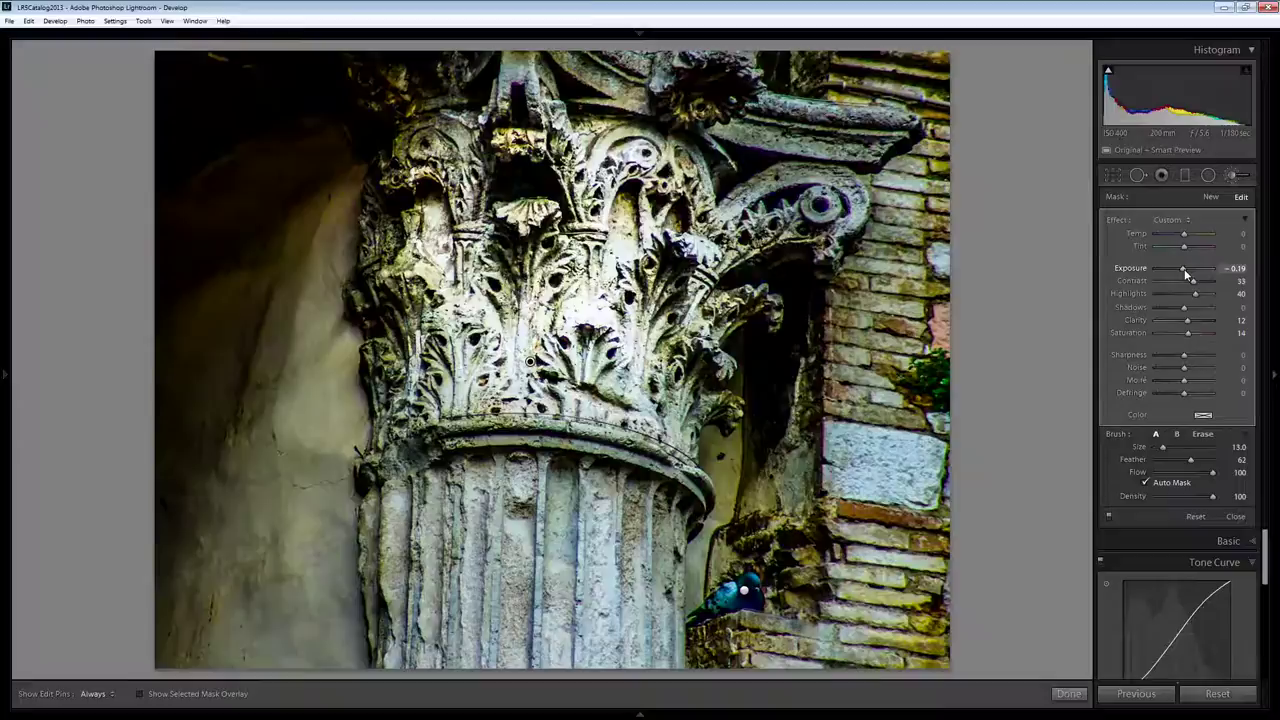
{"action": "left_click_drag", "start_coordinate": [1186, 272], "coordinate": [1160, 268]}
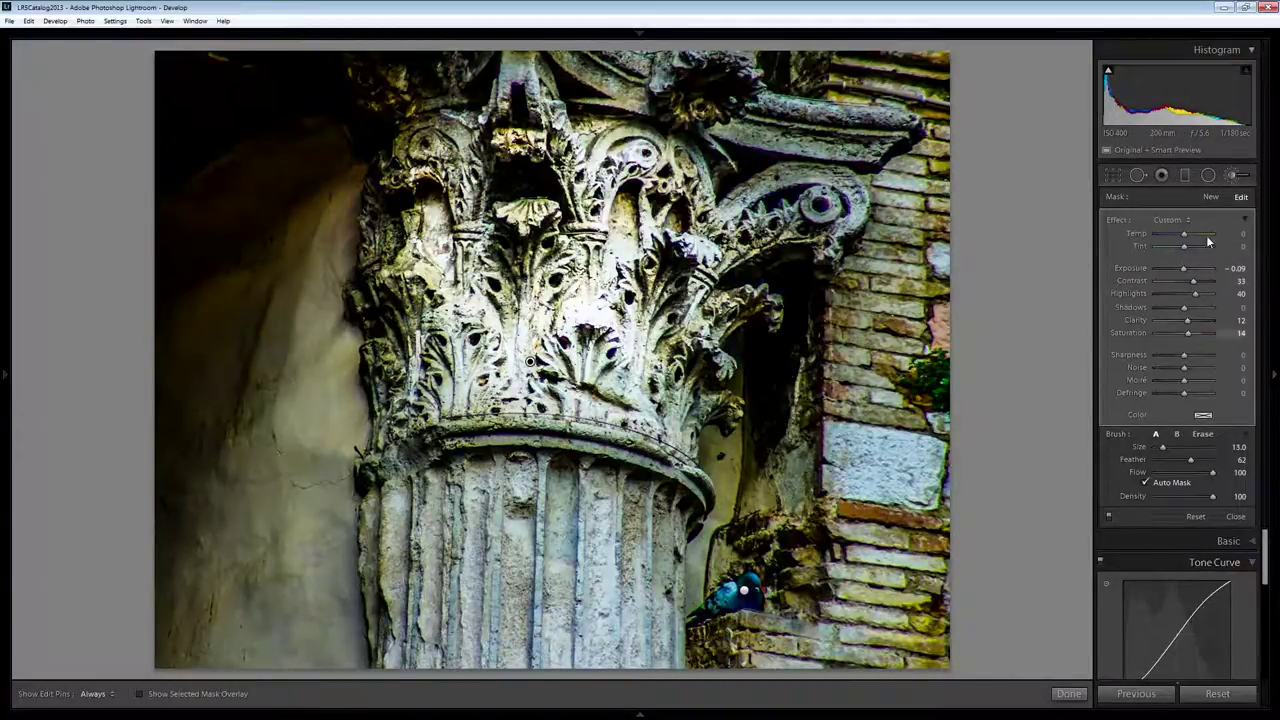
Step: Start a new brush mask and paint the wall left of the column out to the image edge
{"action": "left_click", "coordinate": [1211, 196]}
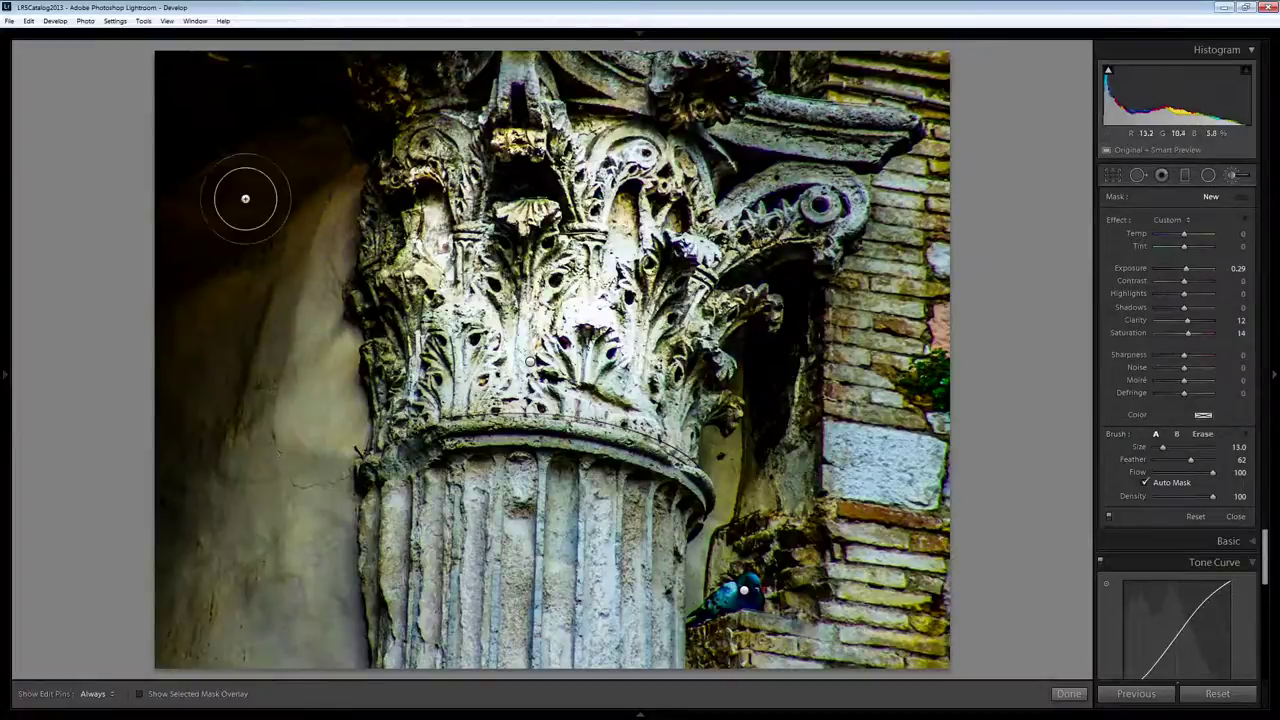
{"action": "left_click", "coordinate": [309, 238]}
{"action": "key", "text": "h"}
{"action": "mouse_move", "coordinate": [329, 222]}
{"action": "left_mouse_down"}
{"action": "mouse_move", "coordinate": [310, 374]}
{"action": "mouse_move", "coordinate": [327, 667]}
{"action": "mouse_move", "coordinate": [220, 652]}
{"action": "mouse_move", "coordinate": [256, 617]}
{"action": "mouse_move", "coordinate": [205, 583]}
{"action": "mouse_move", "coordinate": [219, 552]}
{"action": "mouse_move", "coordinate": [211, 494]}
{"action": "mouse_move", "coordinate": [277, 237]}
{"action": "left_mouse_up"}
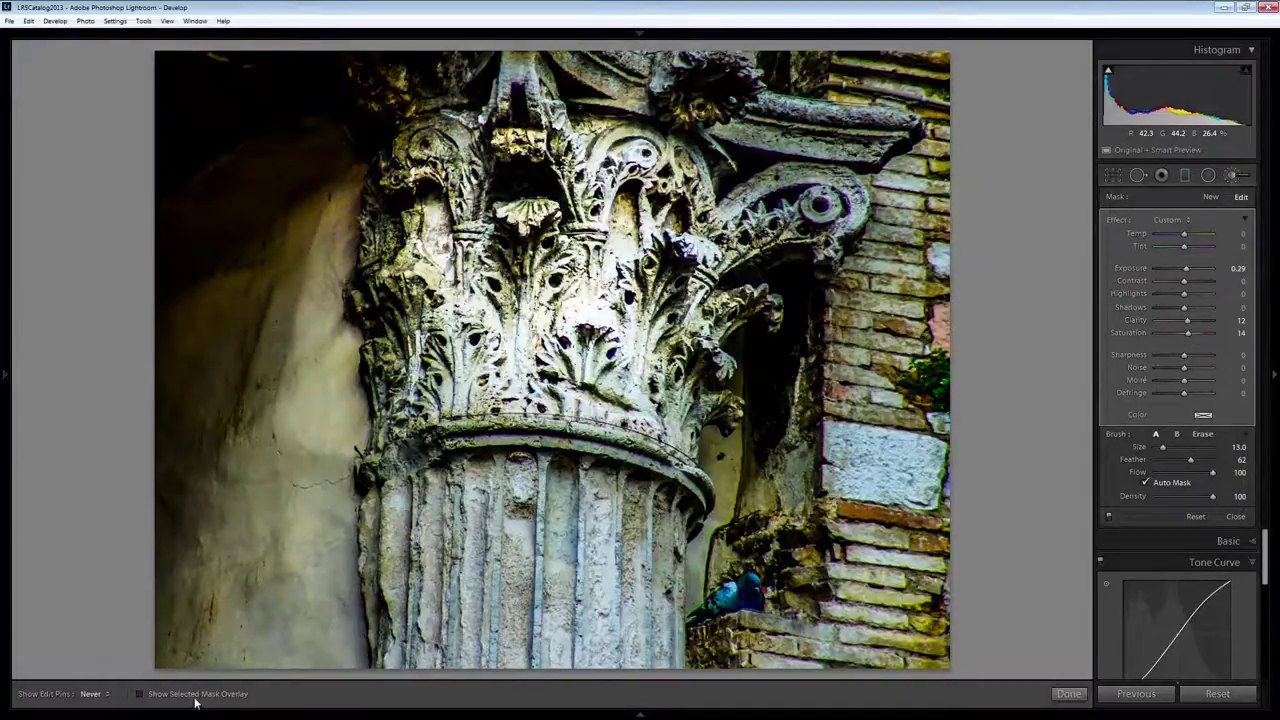
{"action": "key", "text": "h"}
{"action": "left_click", "coordinate": [140, 693]}
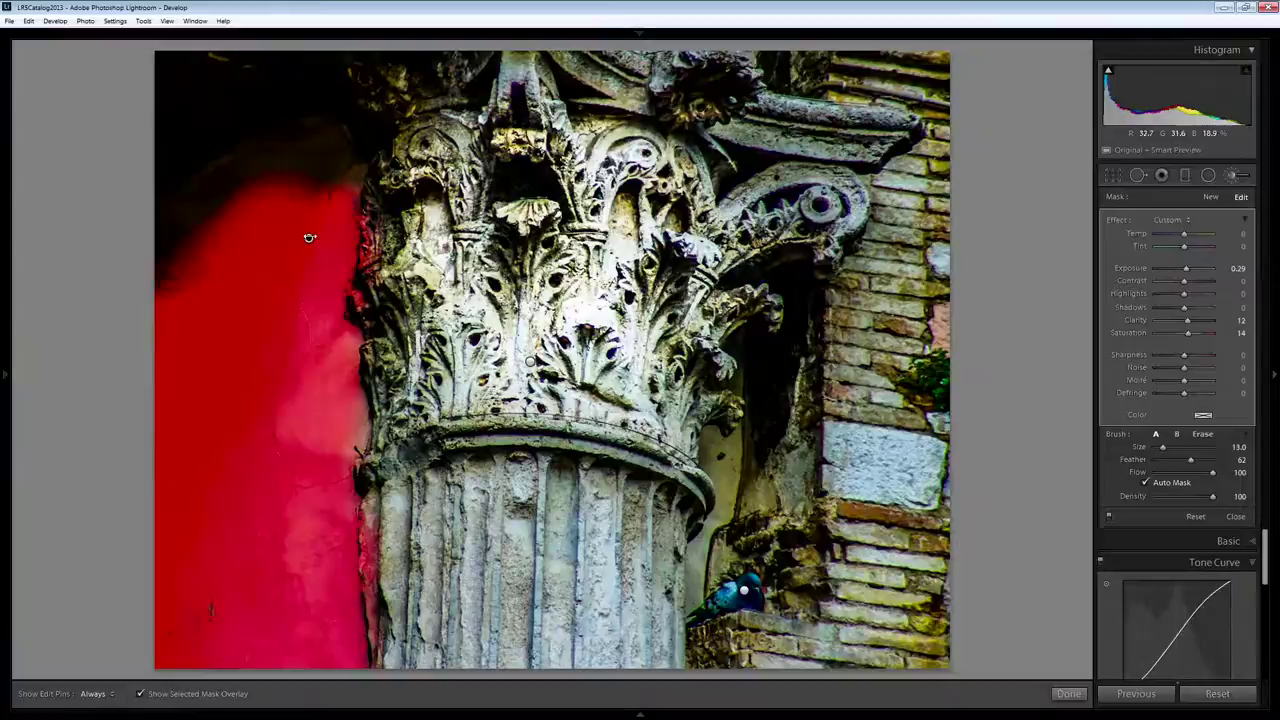
{"action": "mouse_move", "coordinate": [257, 214]}
{"action": "left_mouse_down"}
{"action": "mouse_move", "coordinate": [338, 187]}
{"action": "mouse_move", "coordinate": [186, 268]}
{"action": "mouse_move", "coordinate": [165, 317]}
{"action": "mouse_move", "coordinate": [275, 293]}
{"action": "mouse_move", "coordinate": [316, 323]}
{"action": "mouse_move", "coordinate": [334, 446]}
{"action": "mouse_move", "coordinate": [309, 491]}
{"action": "left_mouse_up"}
Step: Erase the wall mask's spill along the column's left edge
{"action": "key", "text": "h"}
{"action": "key", "text": "h"}
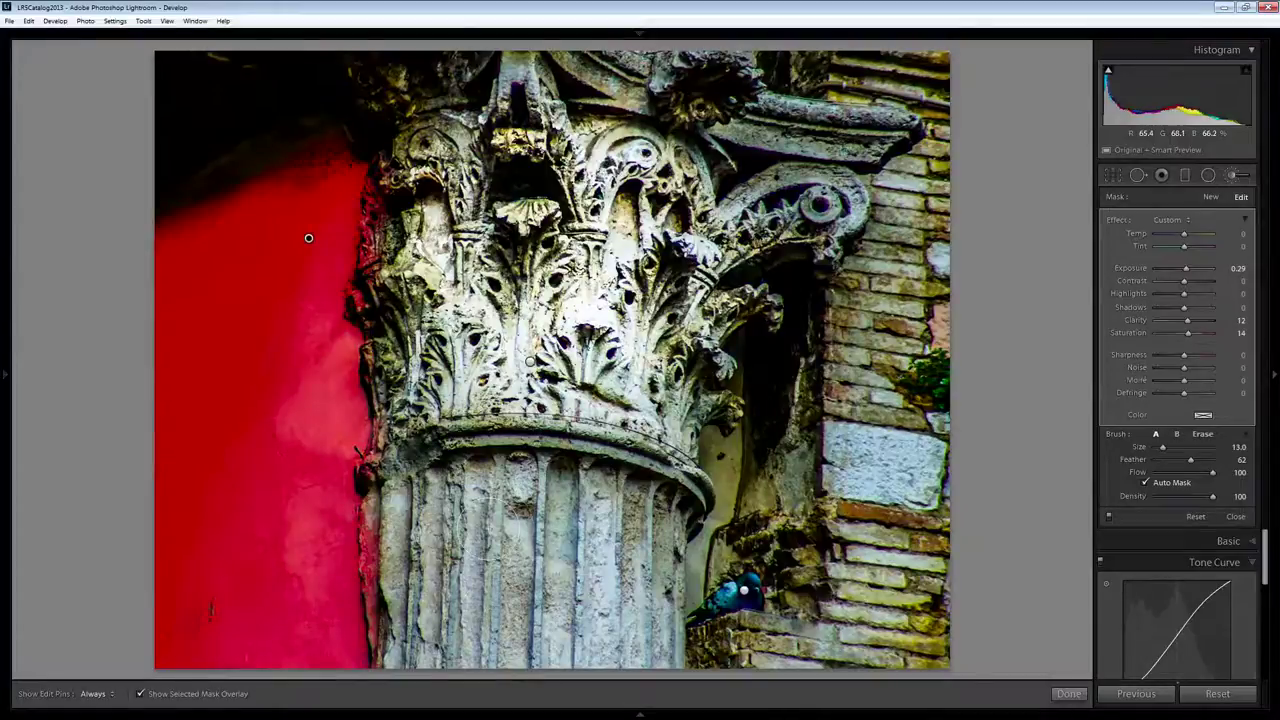
{"action": "key", "text": "alt"}
{"action": "key", "text": "h"}
{"action": "mouse_move", "coordinate": [370, 506]}
{"action": "left_mouse_down"}
{"action": "mouse_move", "coordinate": [370, 577]}
{"action": "mouse_move", "coordinate": [396, 673]}
{"action": "mouse_move", "coordinate": [389, 601]}
{"action": "mouse_move", "coordinate": [381, 652]}
{"action": "mouse_move", "coordinate": [371, 482]}
{"action": "mouse_move", "coordinate": [375, 176]}
{"action": "mouse_move", "coordinate": [357, 298]}
{"action": "mouse_move", "coordinate": [402, 667]}
{"action": "left_mouse_up"}
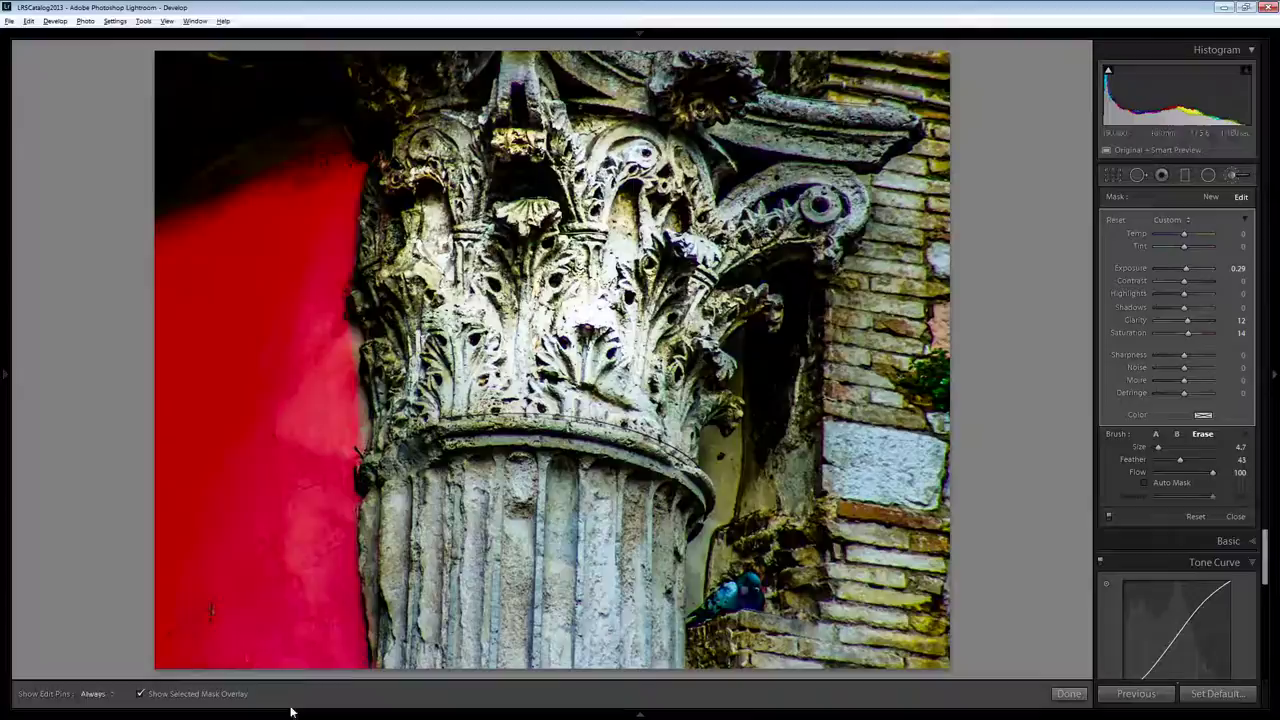
Step: Hide the overlay and reset all of the wall mask's sliders to zero
{"action": "left_click", "coordinate": [140, 694]}
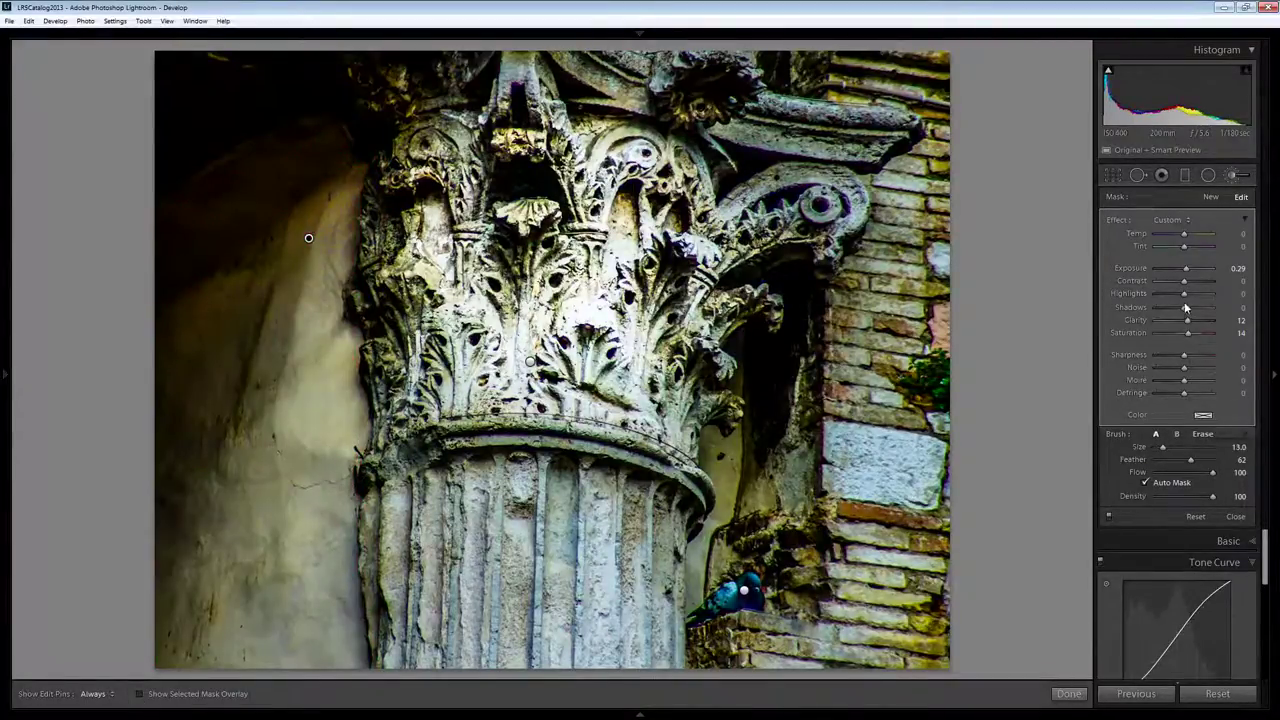
{"action": "key", "text": "alt"}
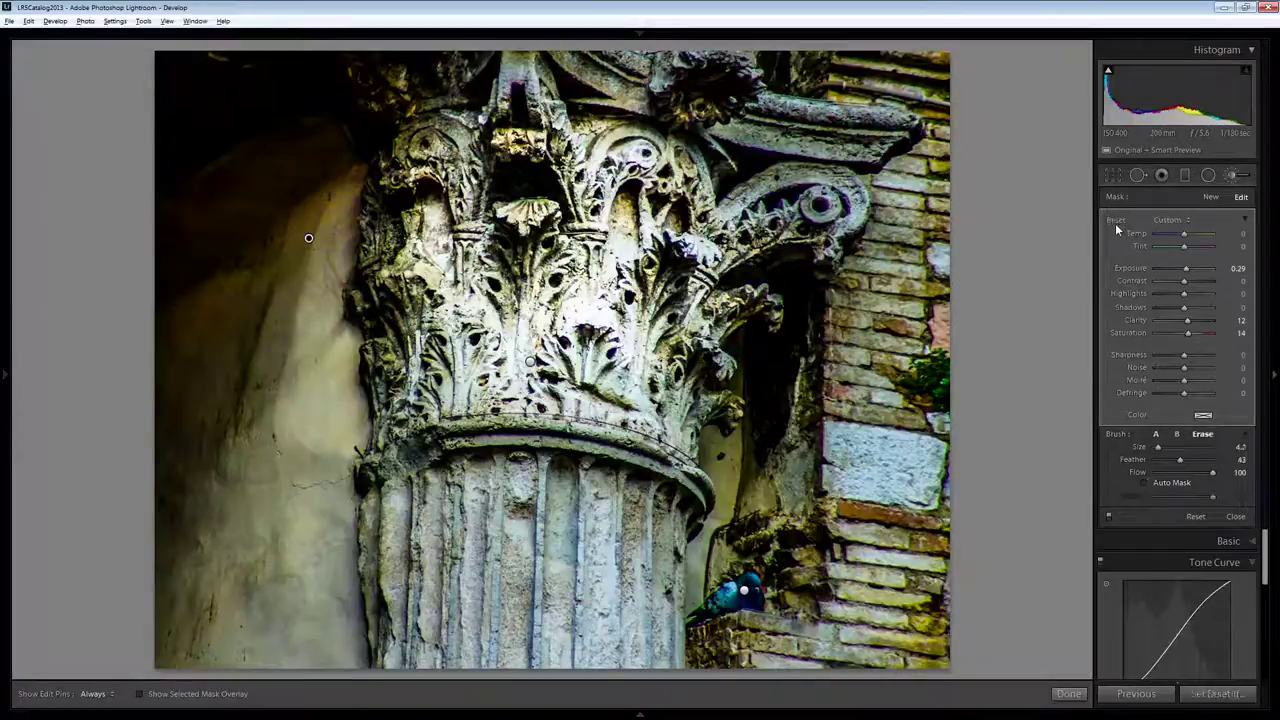
{"action": "left_click", "coordinate": [1116, 221], "text": "alt"}
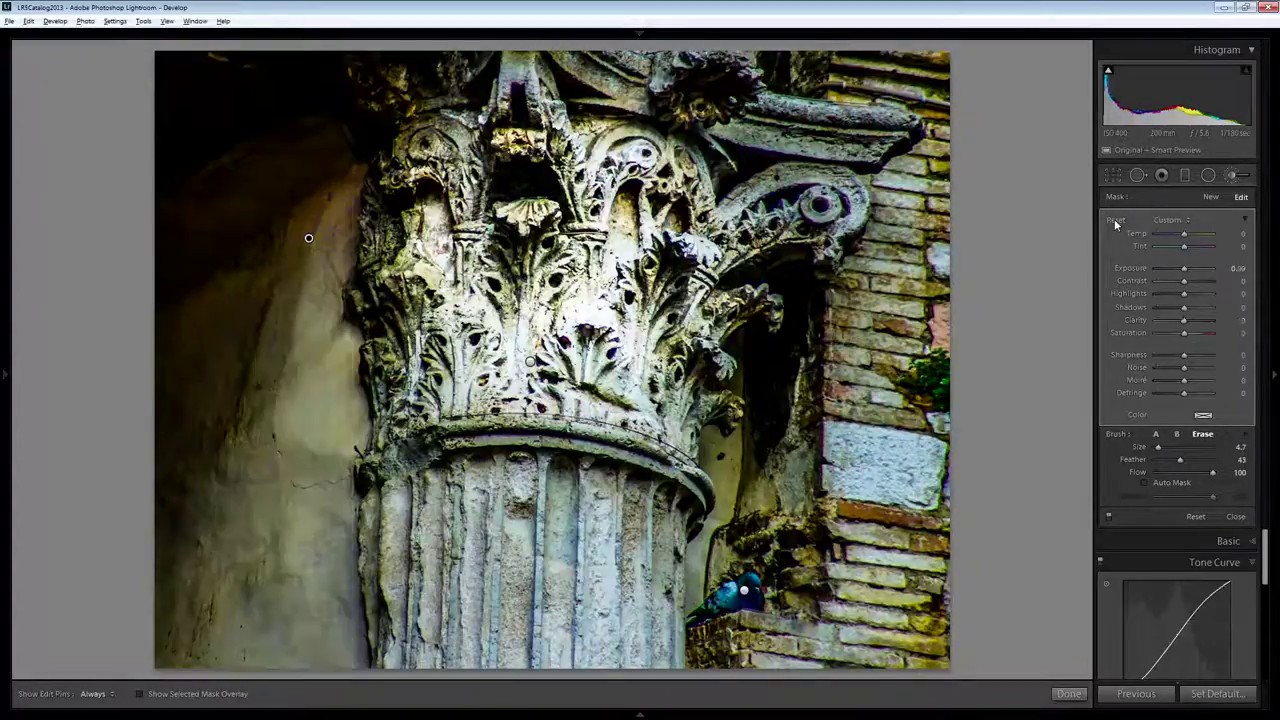
Step: Tint the wall mask a warm tan, hue 28 and saturation 22
{"action": "left_click", "coordinate": [1203, 414]}
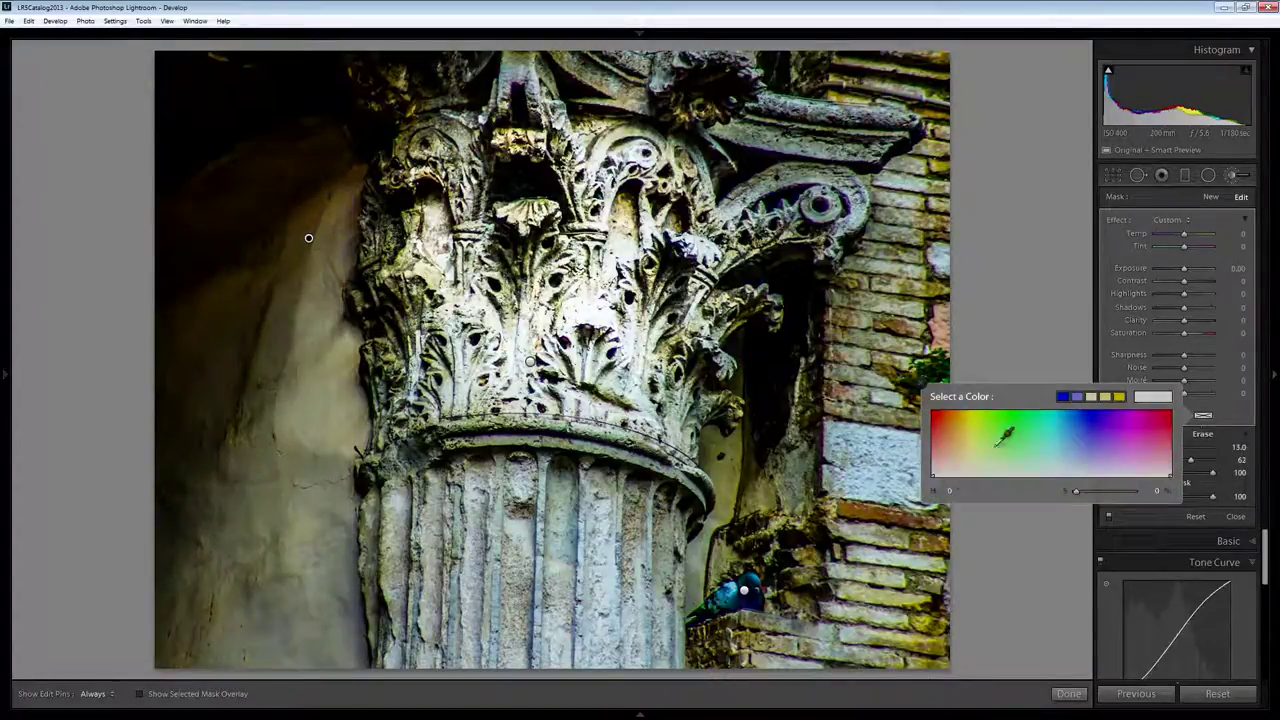
{"action": "left_click_drag", "start_coordinate": [955, 432], "coordinate": [948, 459]}
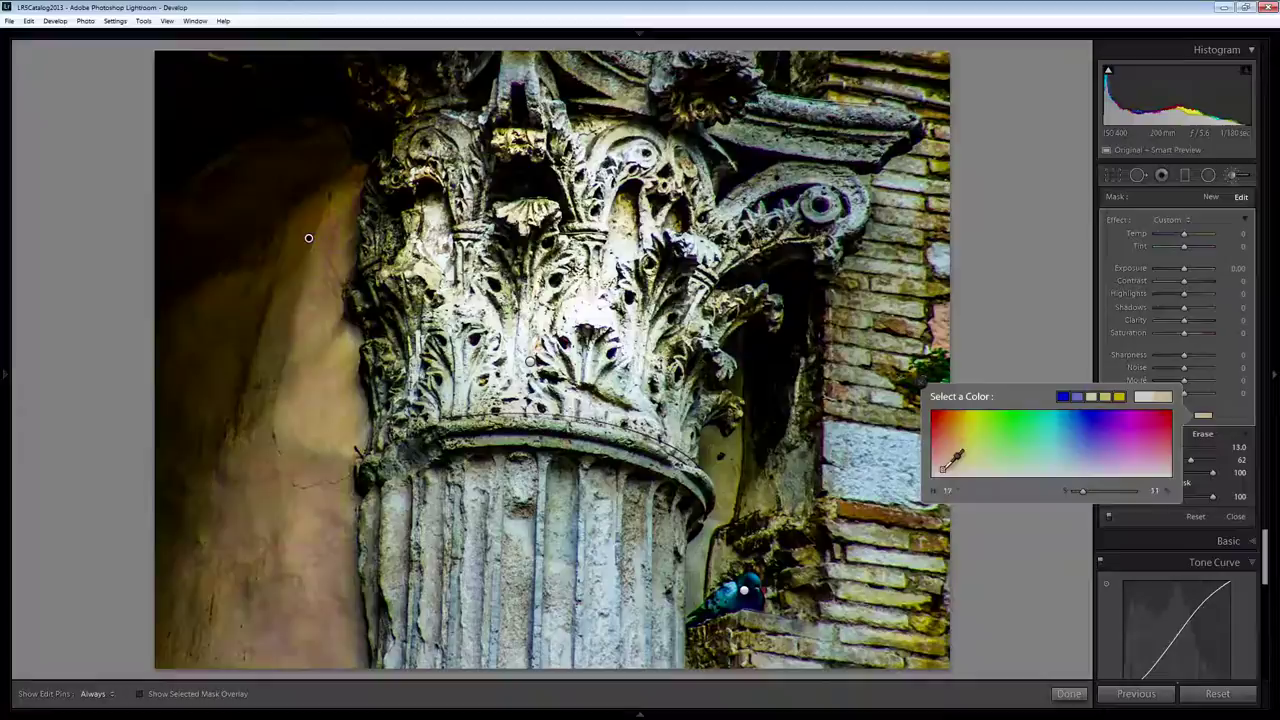
{"action": "left_click_drag", "start_coordinate": [944, 468], "coordinate": [952, 461]}
{"action": "left_click", "coordinate": [918, 382]}
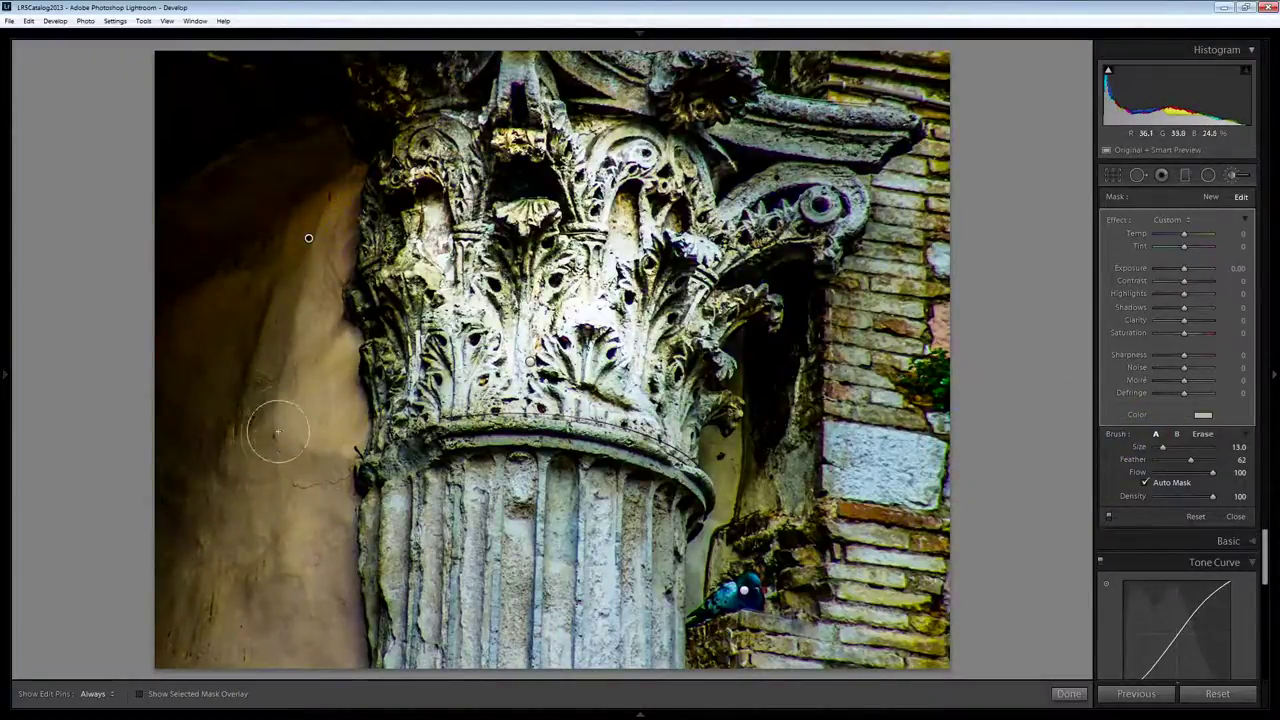
{"action": "scroll", "coordinate": [330, 425], "scroll_direction": "down", "scroll_amount": 4}
{"action": "scroll", "coordinate": [350, 415], "scroll_direction": "down", "scroll_amount": 4}
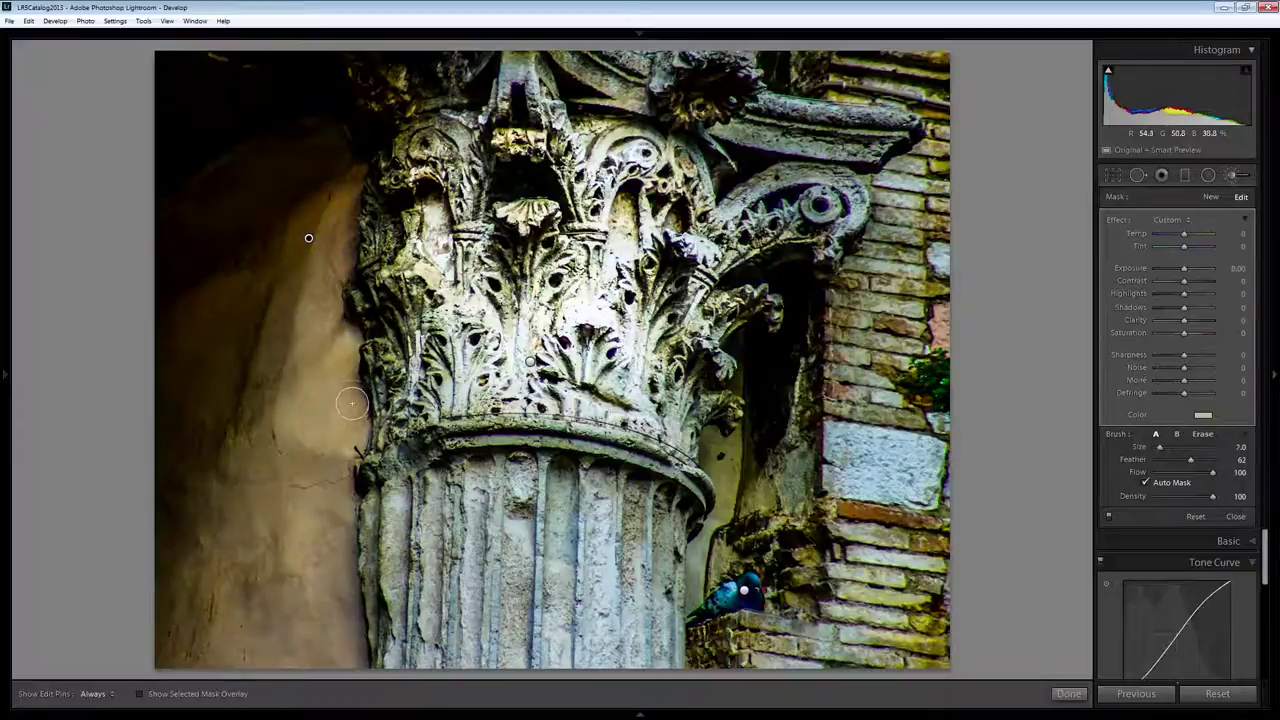
{"action": "key", "text": "h"}
{"action": "key", "text": "h"}
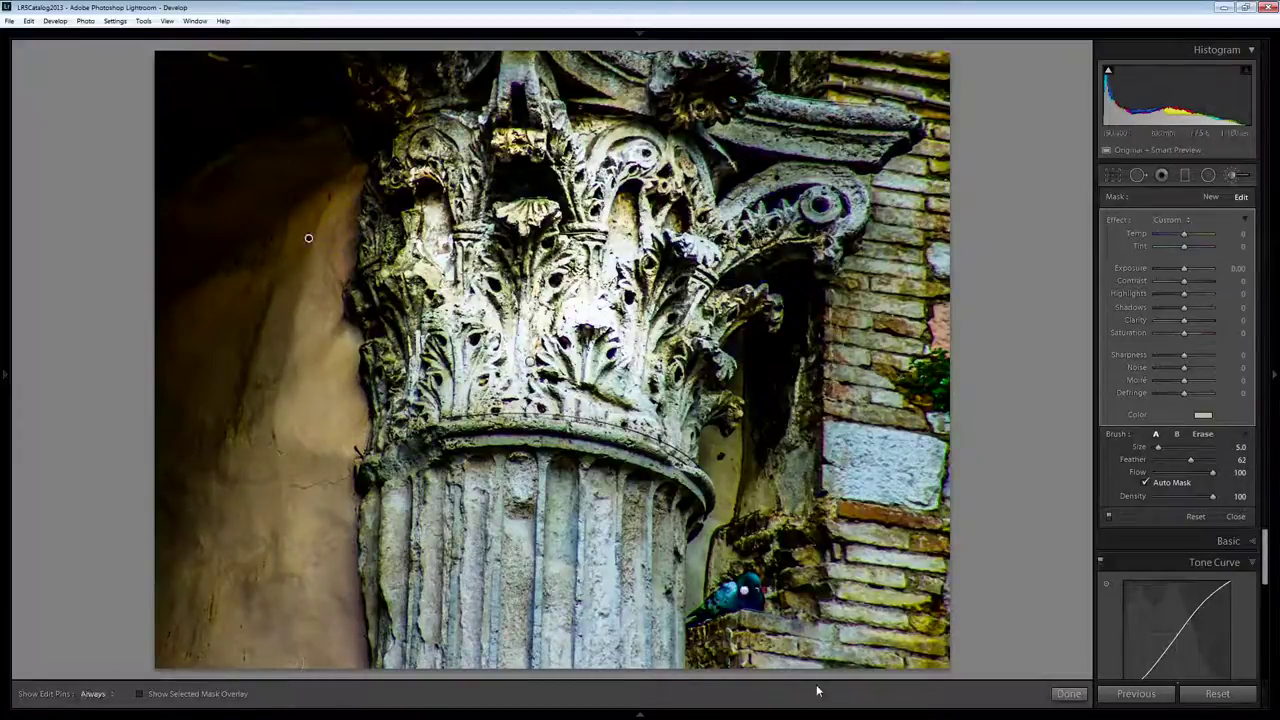
Step: Start another brush mask with brush size 12.9 and select it for editing
{"action": "left_click", "coordinate": [1214, 198]}
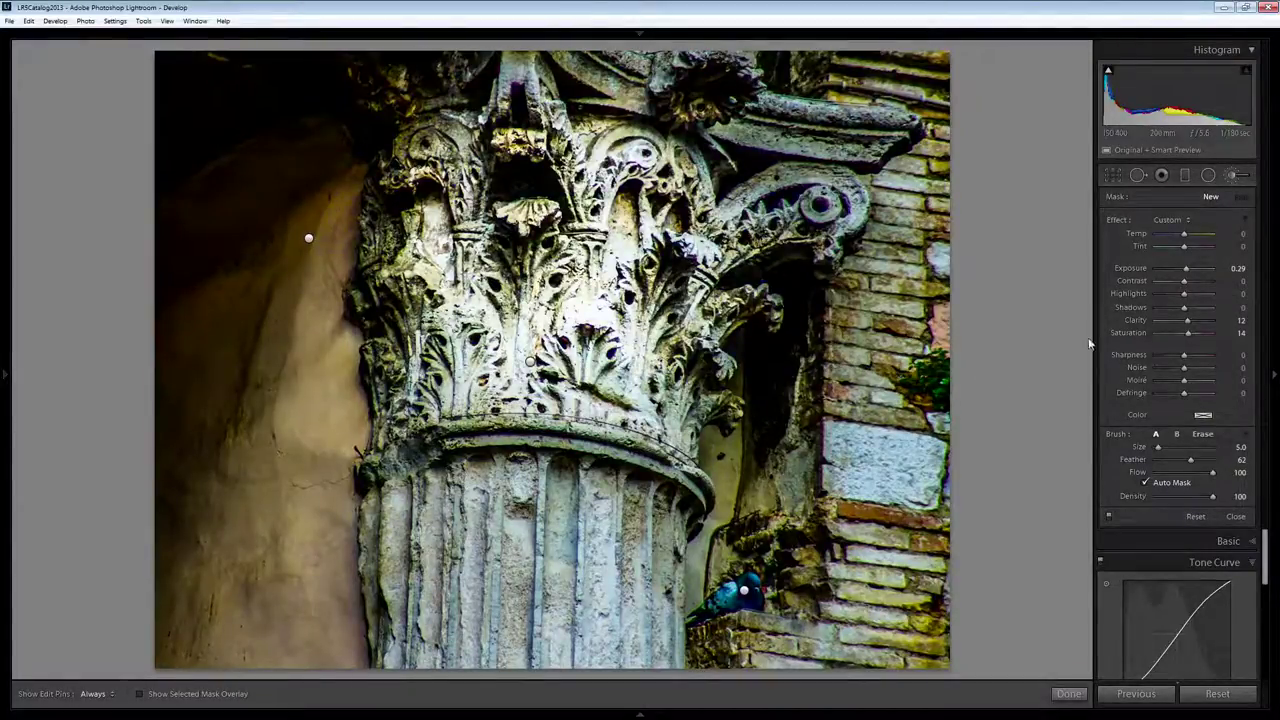
{"action": "left_click_drag", "start_coordinate": [1167, 444], "coordinate": [1172, 444]}
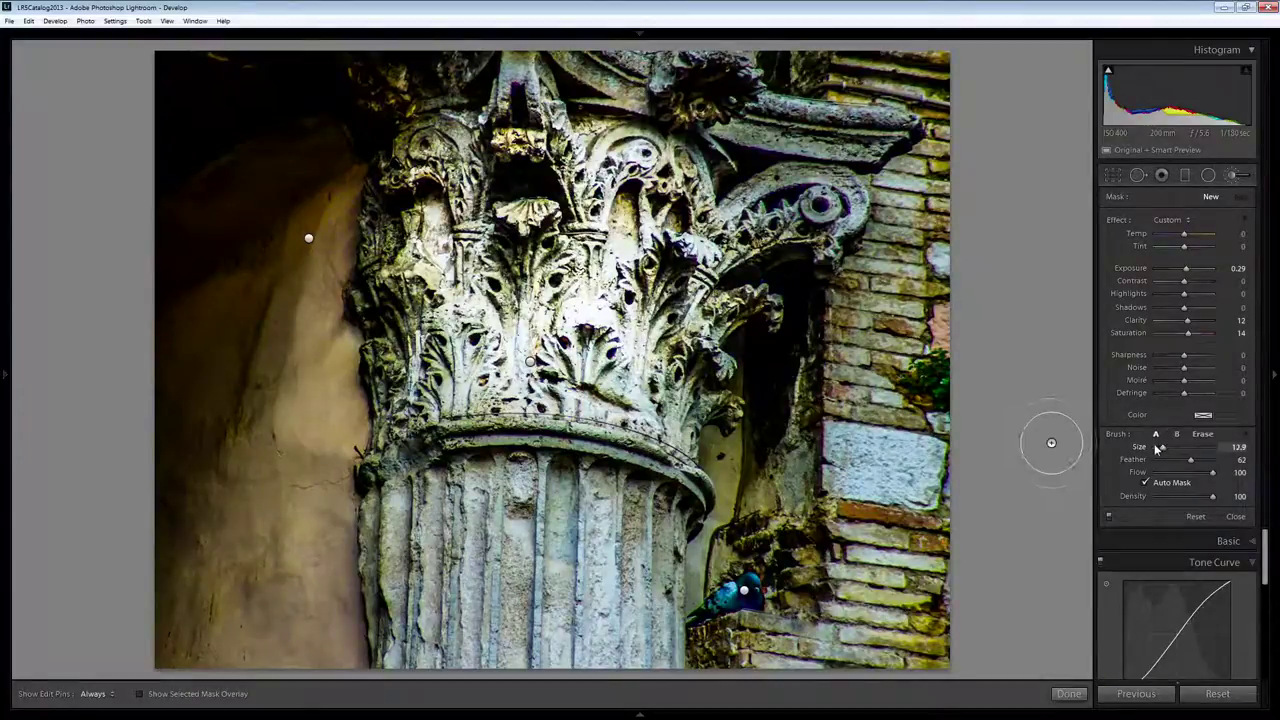
{"action": "key", "text": "h"}
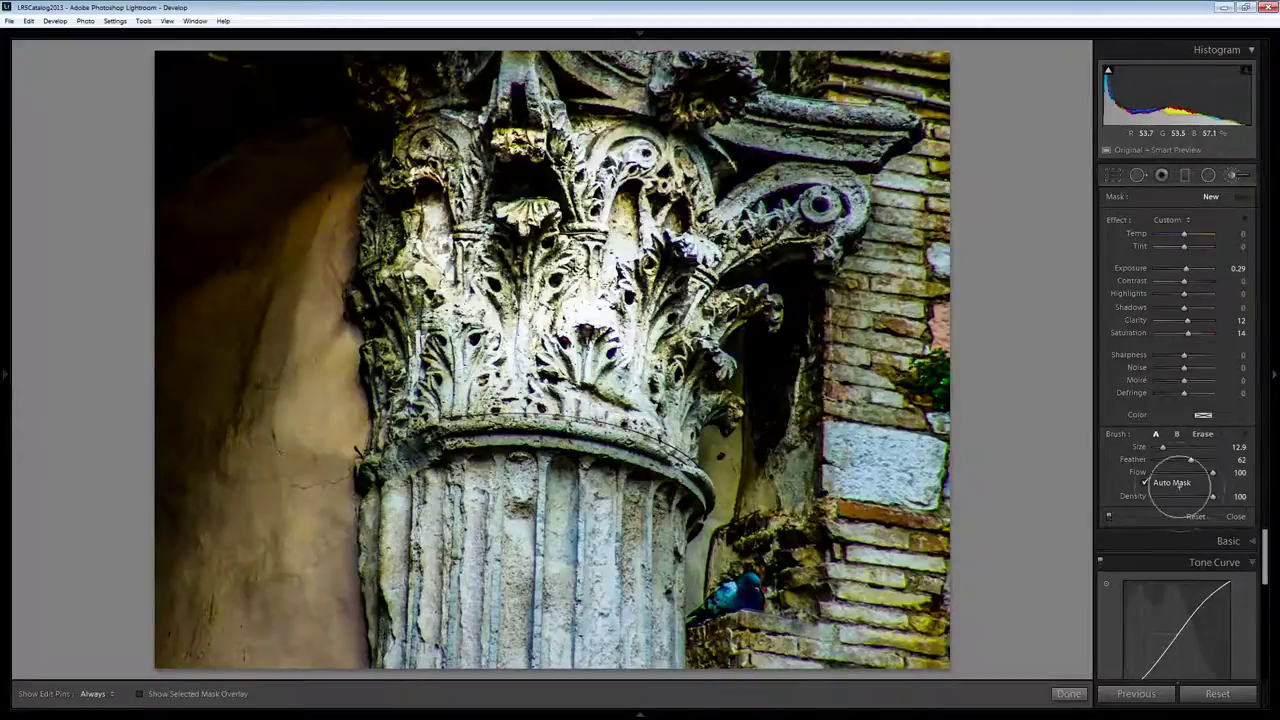
{"action": "key", "text": "h"}
{"action": "left_click", "coordinate": [1145, 482]}
Step: Paint the adjustment over the lower column shaft, checking coverage with the red overlay
{"action": "key", "text": "h"}
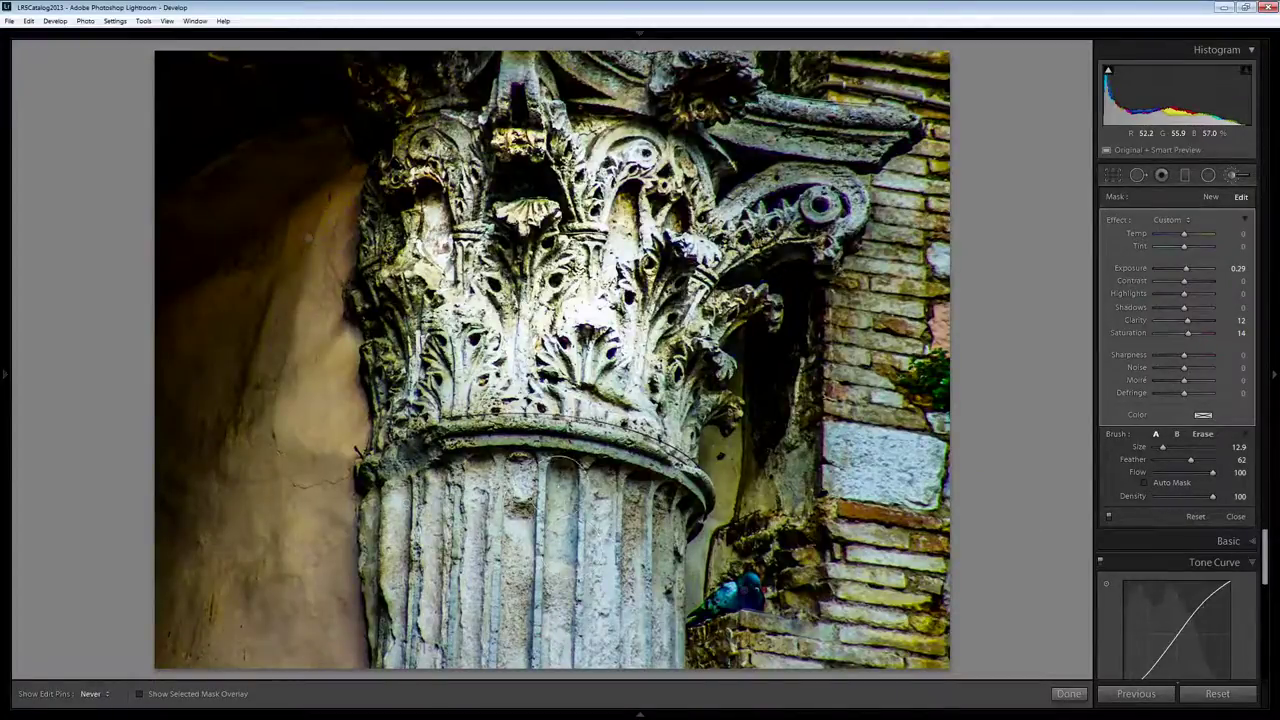
{"action": "mouse_move", "coordinate": [640, 515]}
{"action": "left_mouse_down"}
{"action": "mouse_move", "coordinate": [655, 540]}
{"action": "mouse_move", "coordinate": [645, 670]}
{"action": "mouse_move", "coordinate": [480, 635]}
{"action": "left_mouse_up"}
{"action": "key", "text": "h"}
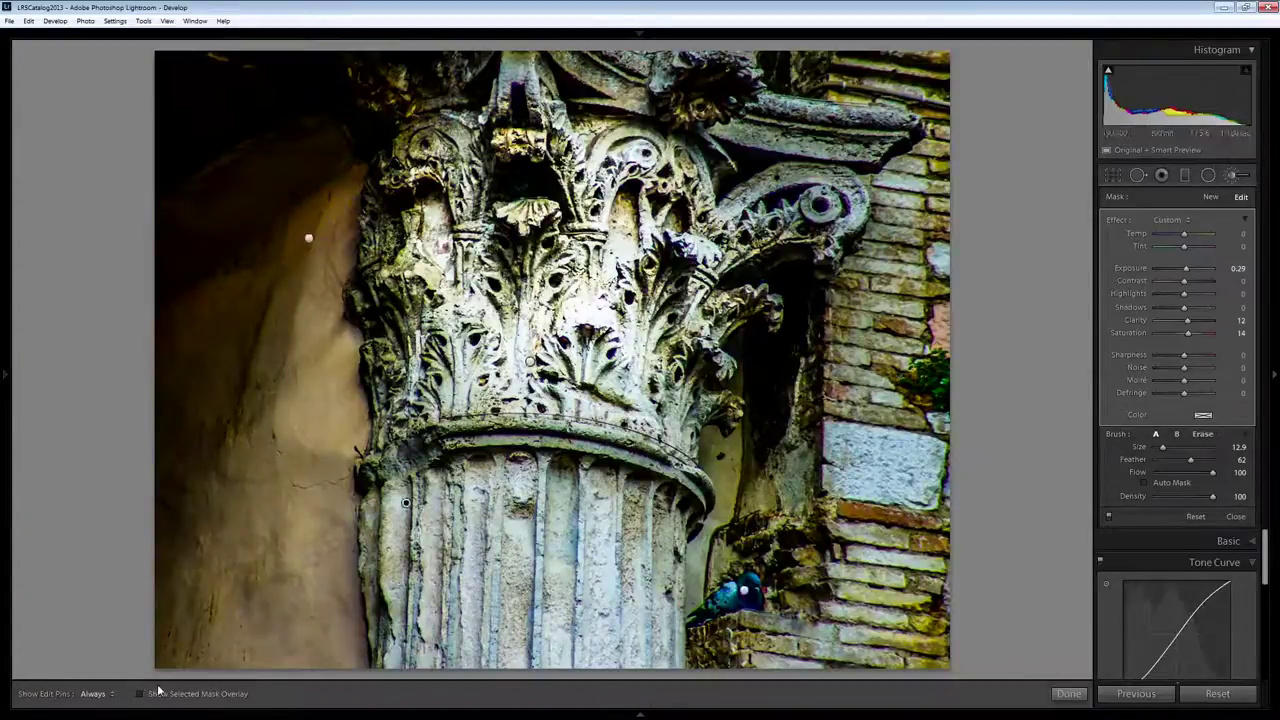
{"action": "left_click", "coordinate": [158, 690]}
{"action": "key", "text": "h"}
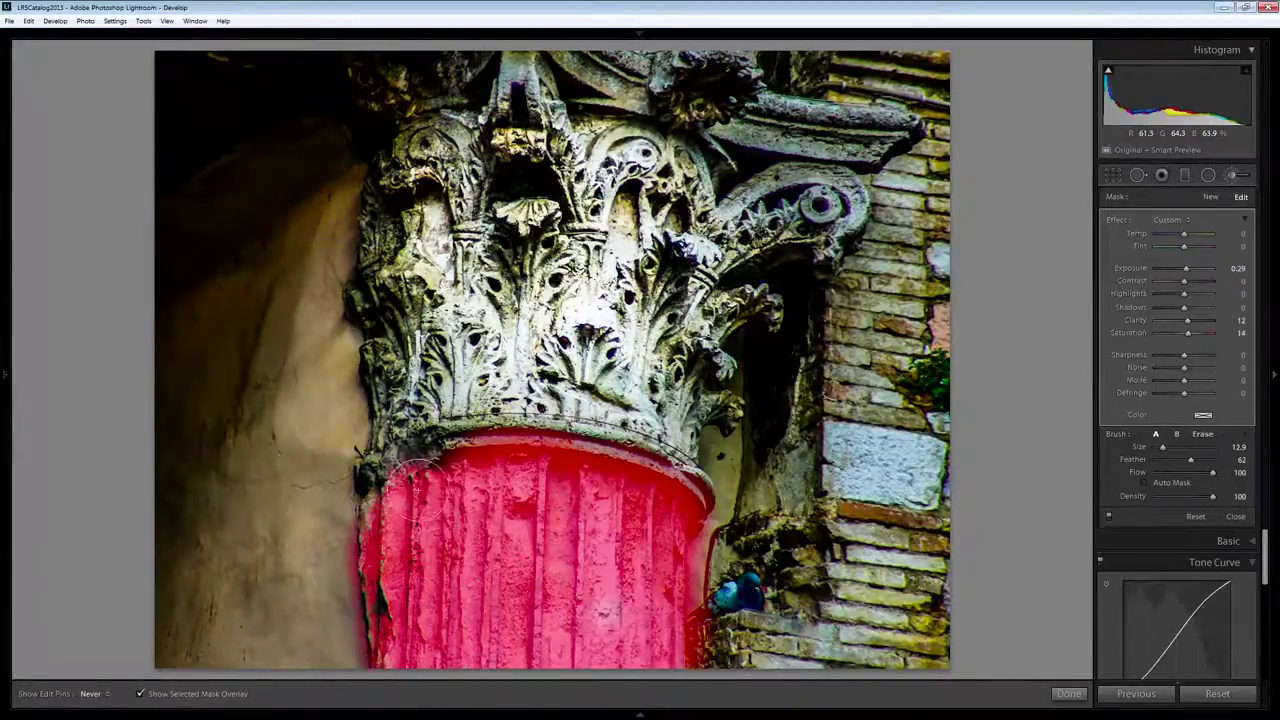
{"action": "mouse_move", "coordinate": [418, 488]}
{"action": "left_mouse_down"}
{"action": "mouse_move", "coordinate": [500, 445]}
{"action": "mouse_move", "coordinate": [680, 478]}
{"action": "mouse_move", "coordinate": [670, 530]}
{"action": "left_mouse_up"}
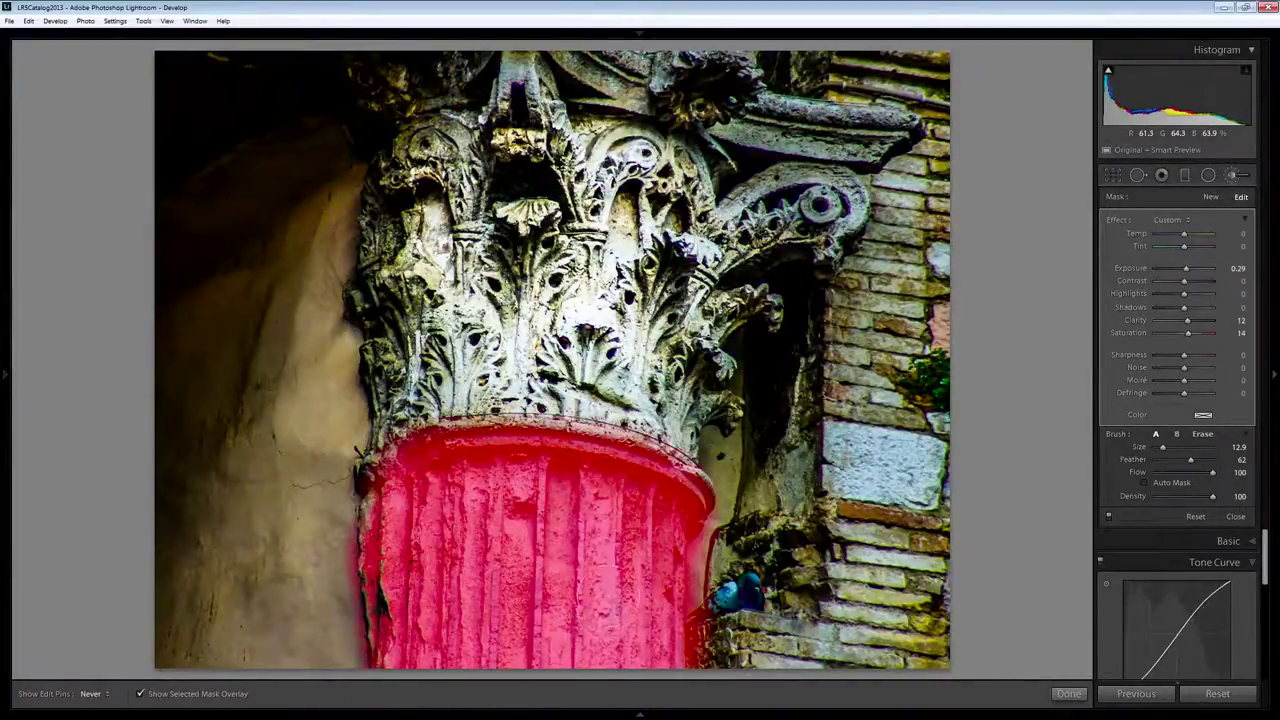
{"action": "key", "text": "h"}
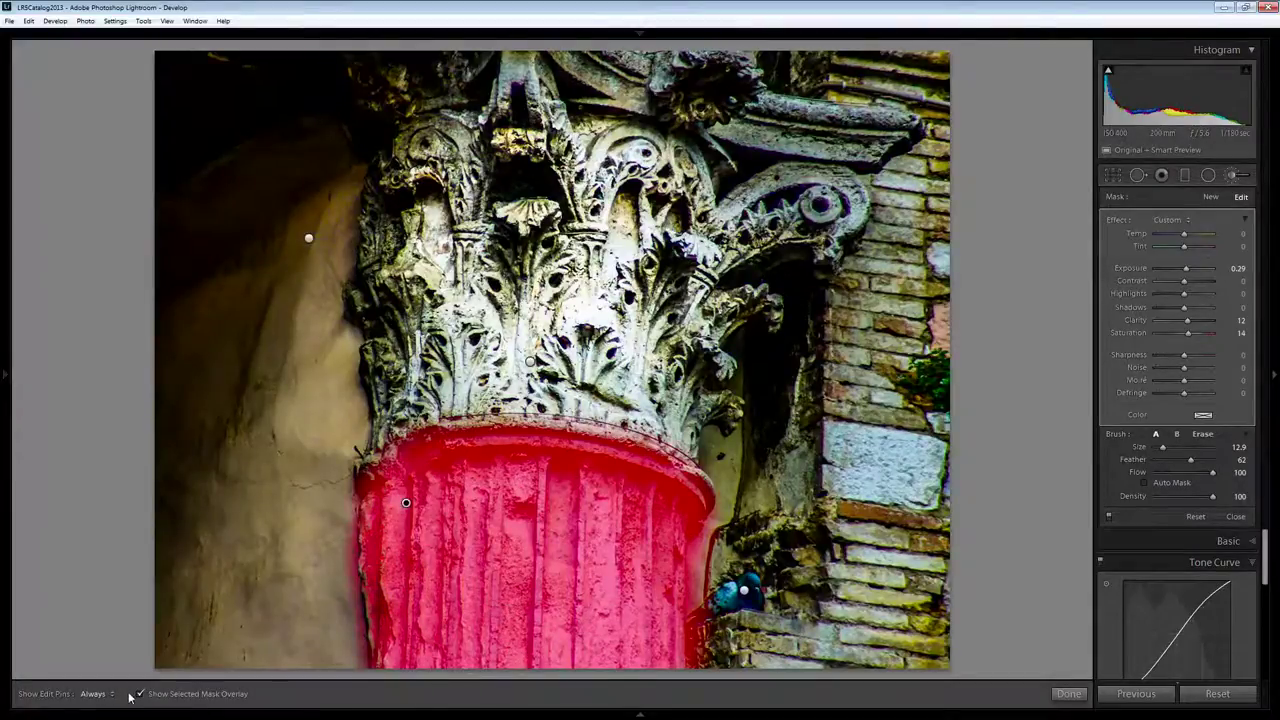
{"action": "left_click", "coordinate": [140, 694]}
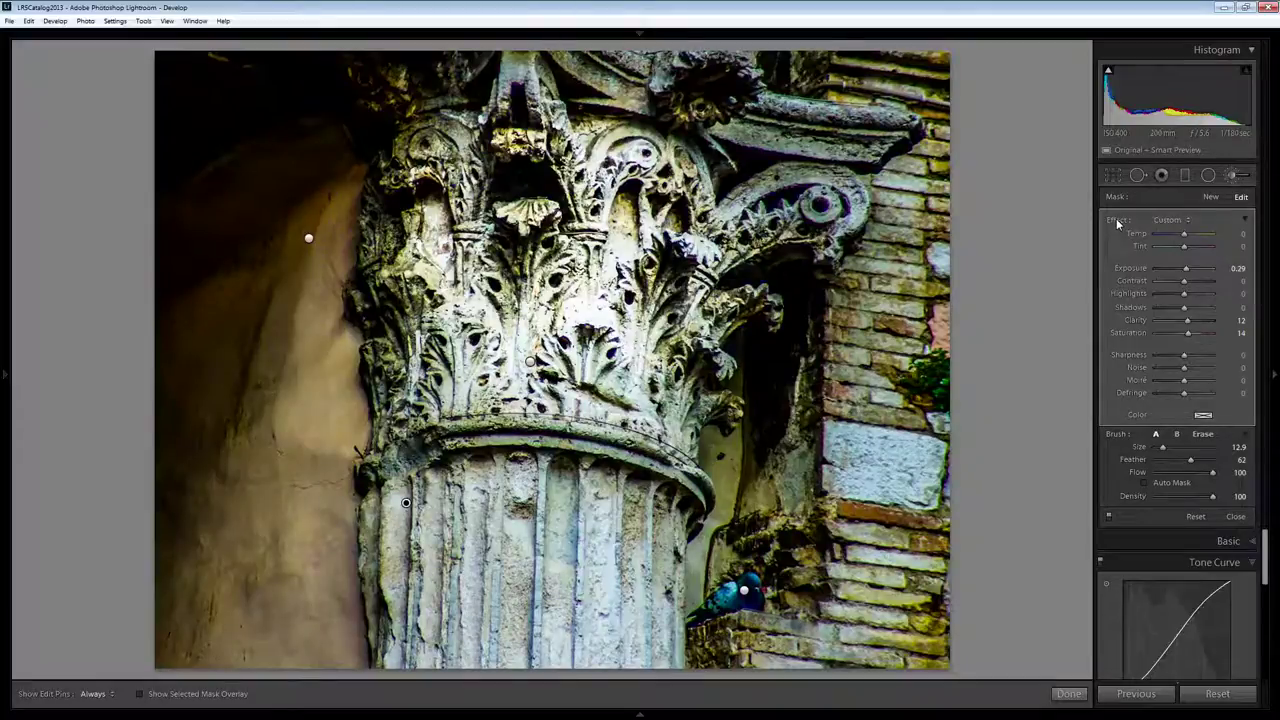
Step: Reset the shaft mask's sliders and tint it pale teal, with Clarity 12 and Saturation 17
{"action": "key", "text": "alt"}
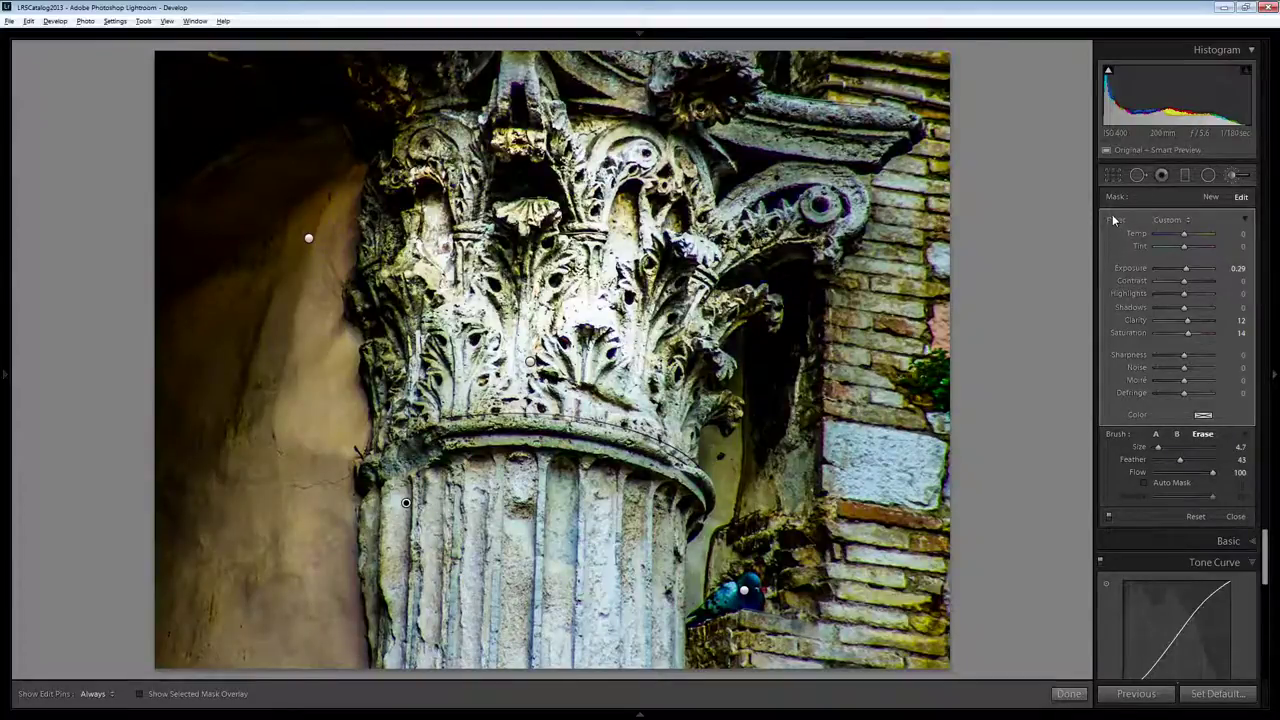
{"action": "left_click", "coordinate": [1113, 219], "text": "alt"}
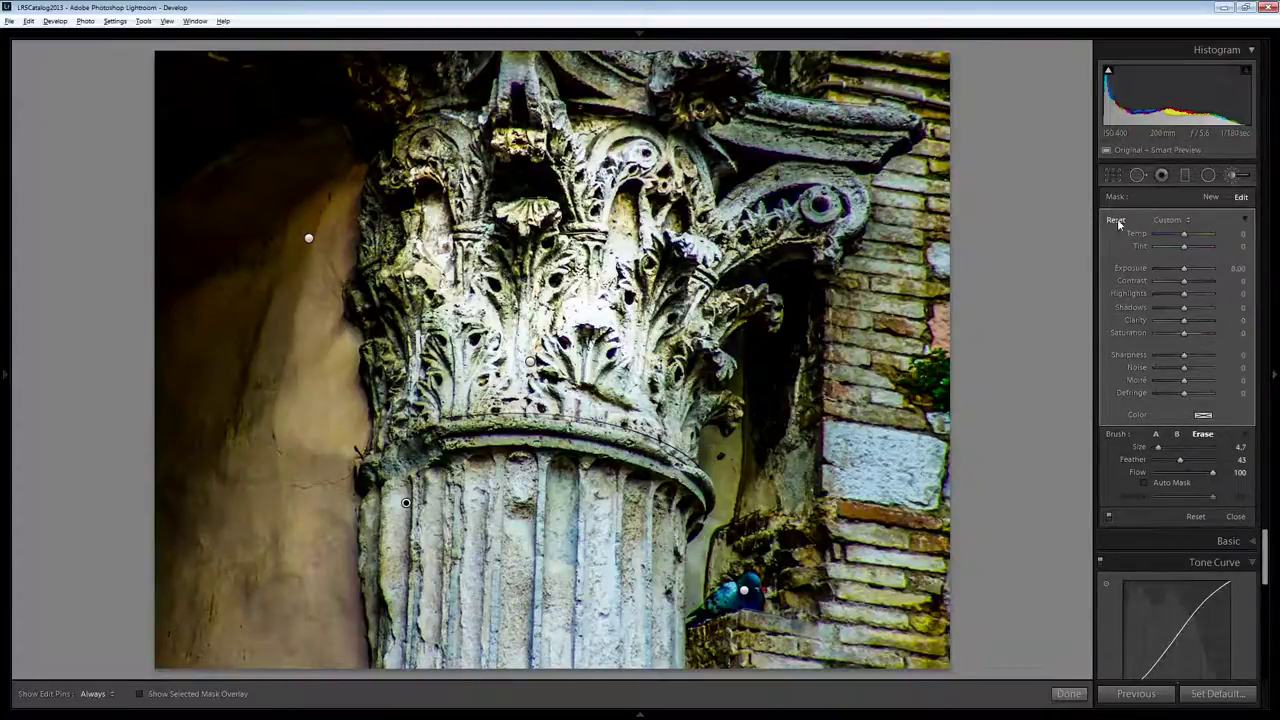
{"action": "left_click", "coordinate": [1199, 418]}
{"action": "left_click", "coordinate": [1032, 445]}
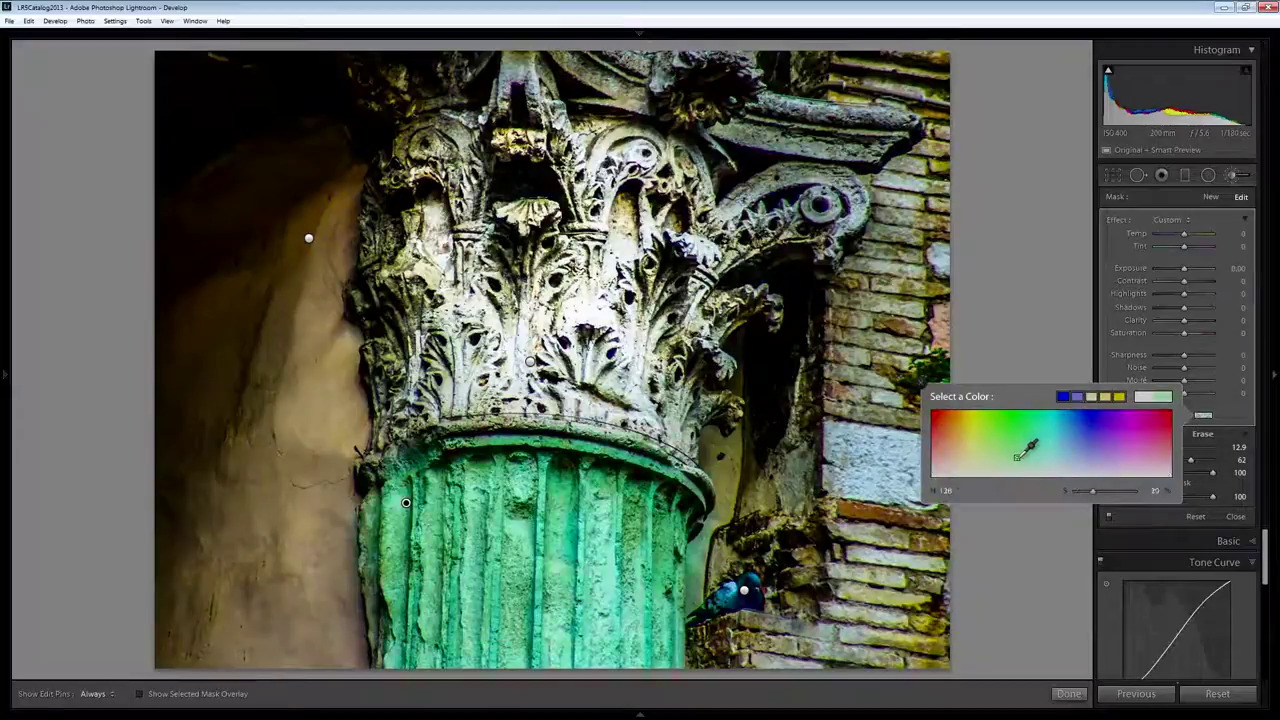
{"action": "left_click_drag", "start_coordinate": [1018, 457], "coordinate": [1040, 471]}
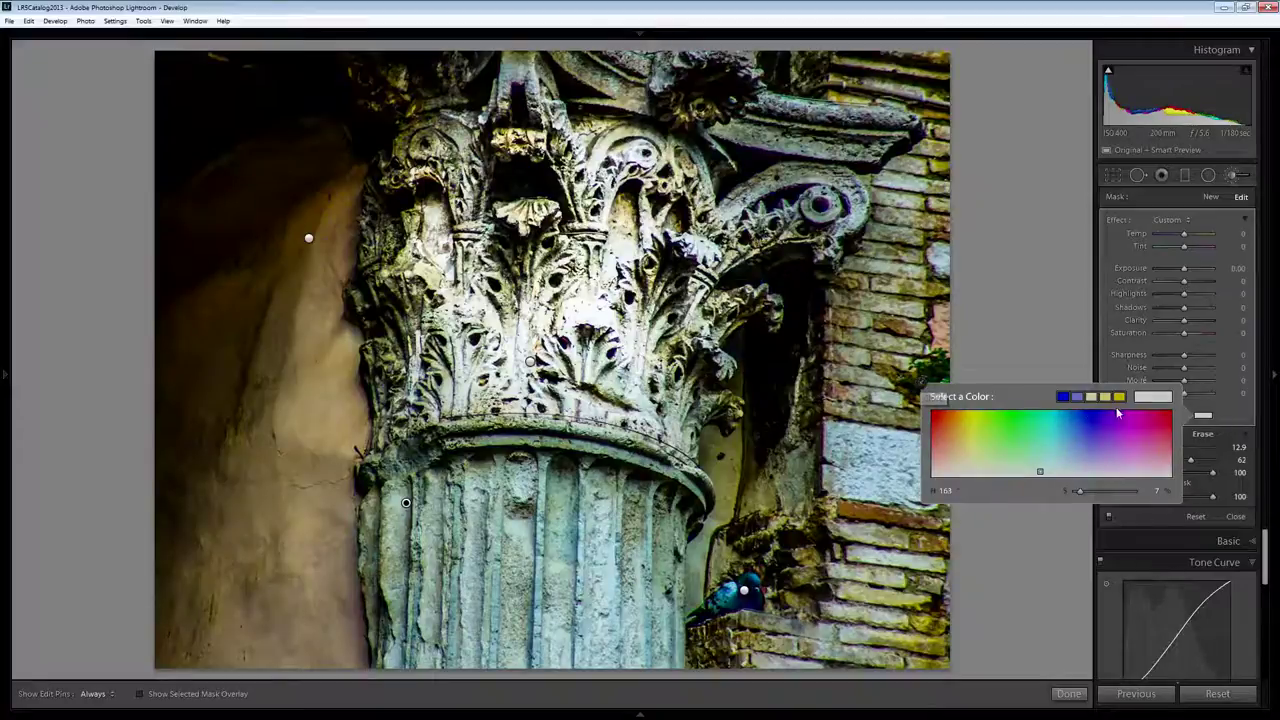
{"action": "left_click", "coordinate": [1040, 469]}
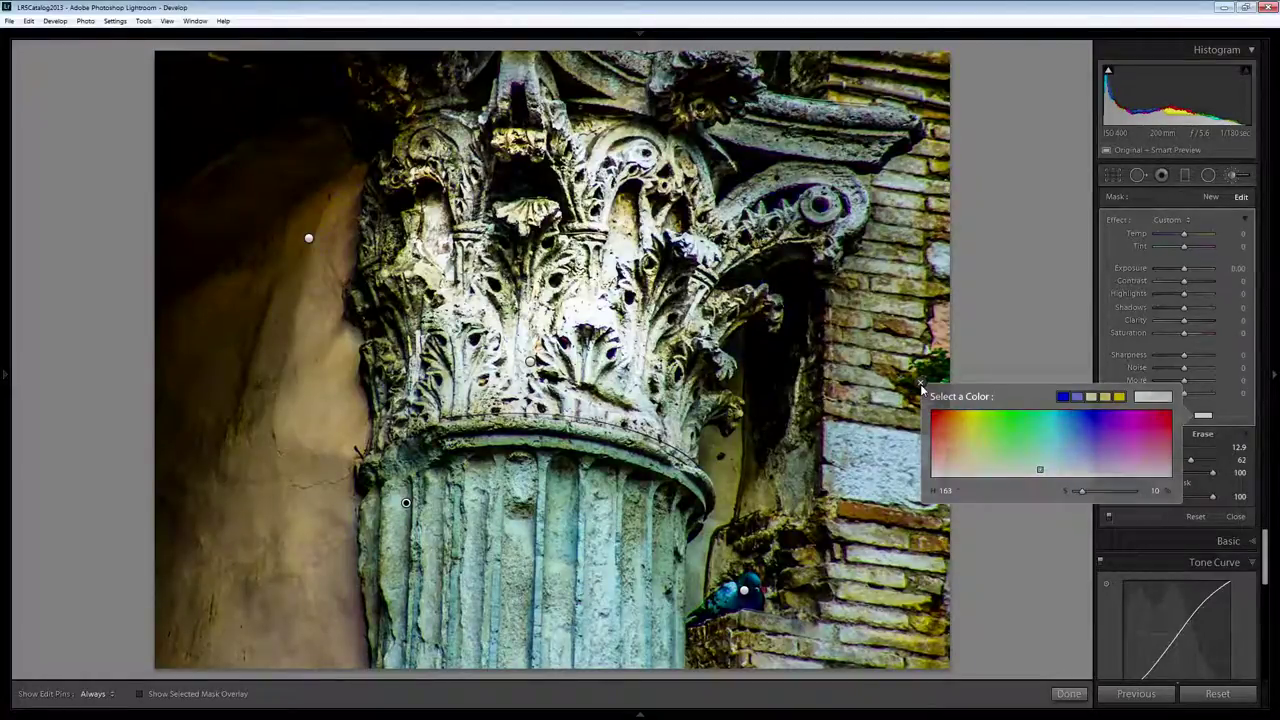
{"action": "key", "text": "Return"}
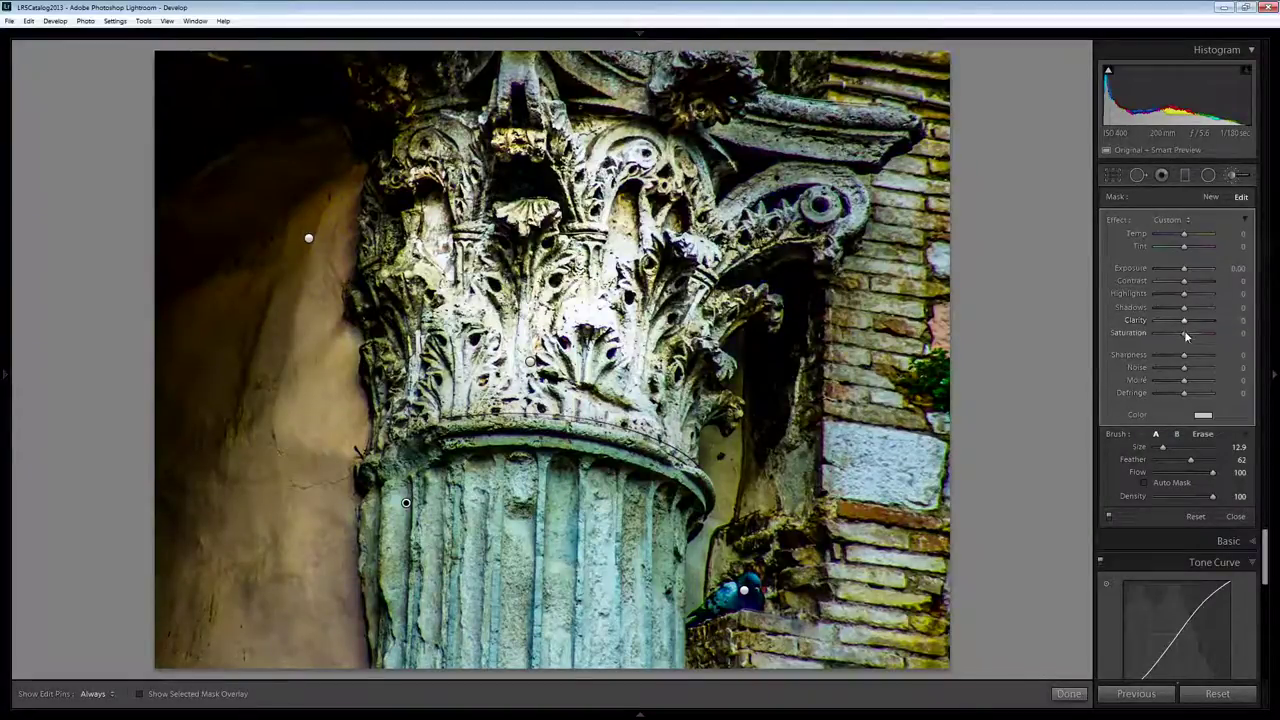
{"action": "mouse_move", "coordinate": [1191, 344]}
{"action": "left_mouse_down"}
{"action": "mouse_move", "coordinate": [1182, 322]}
{"action": "mouse_move", "coordinate": [1145, 331]}
{"action": "mouse_move", "coordinate": [1201, 336]}
{"action": "mouse_move", "coordinate": [1189, 334]}
{"action": "left_mouse_up"}
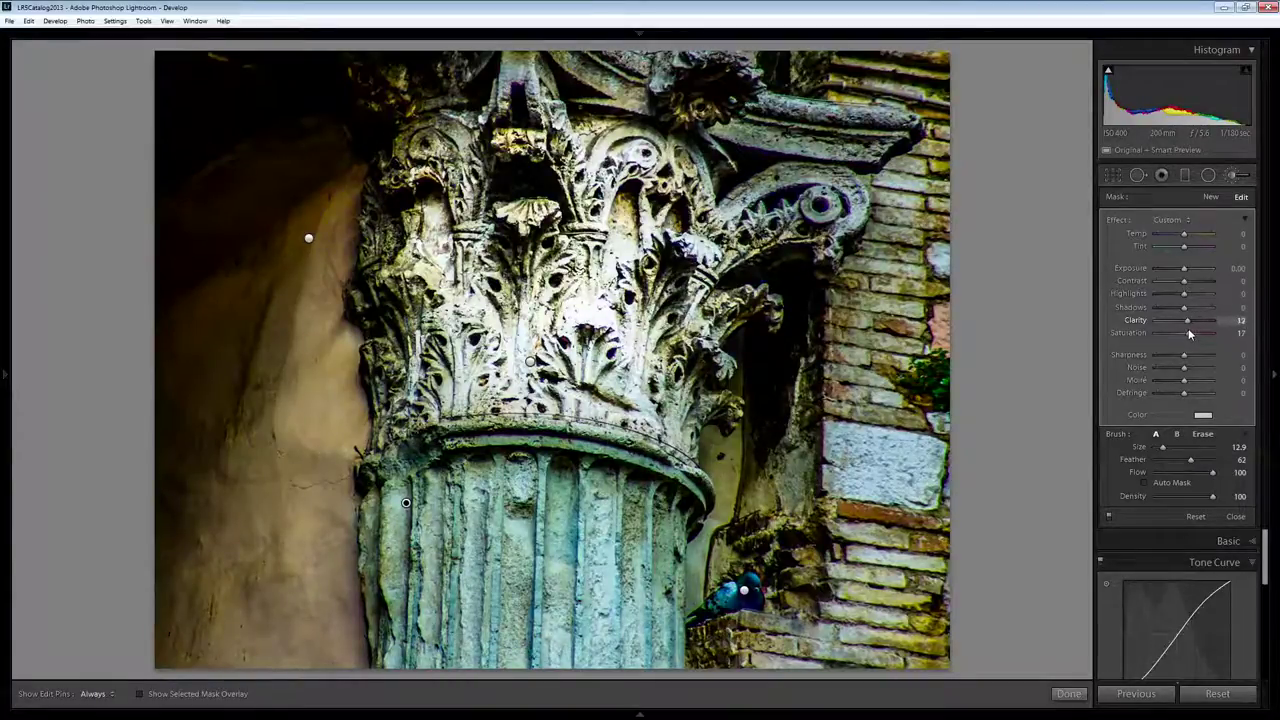
Step: Start a new brush mask and paint it over the top of the capital
{"action": "left_click", "coordinate": [1210, 196]}
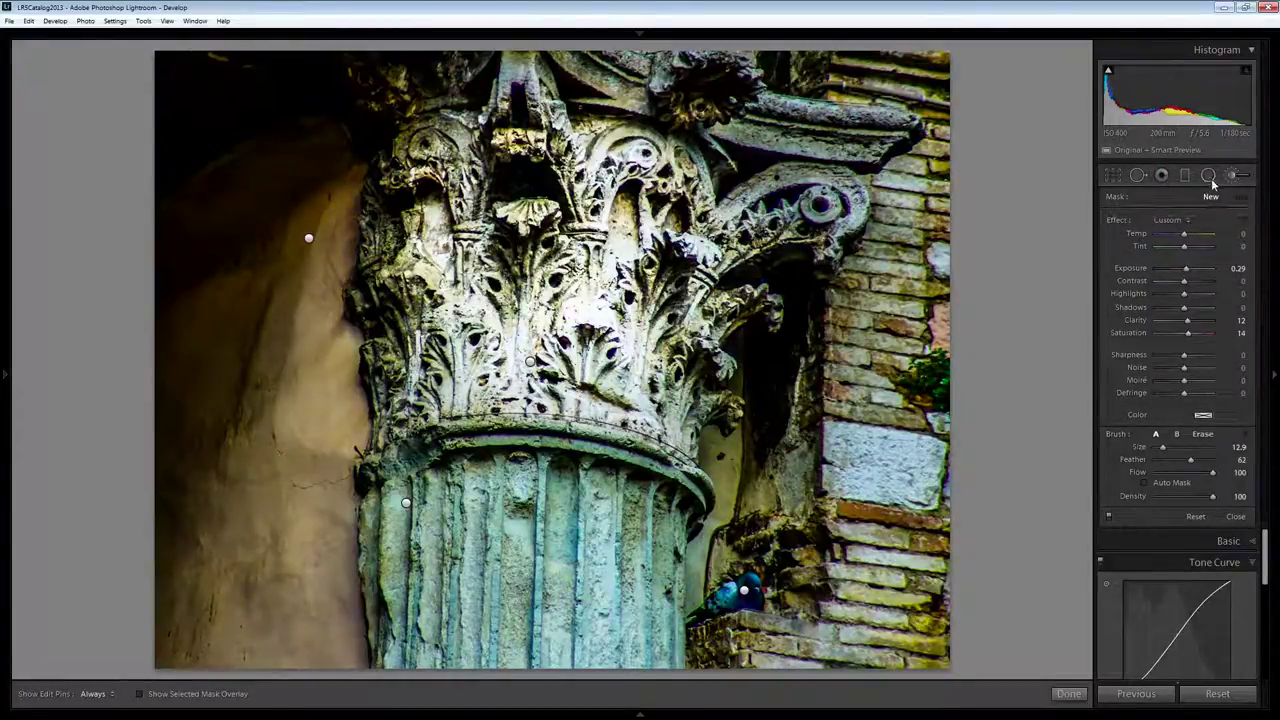
{"action": "key", "text": "h"}
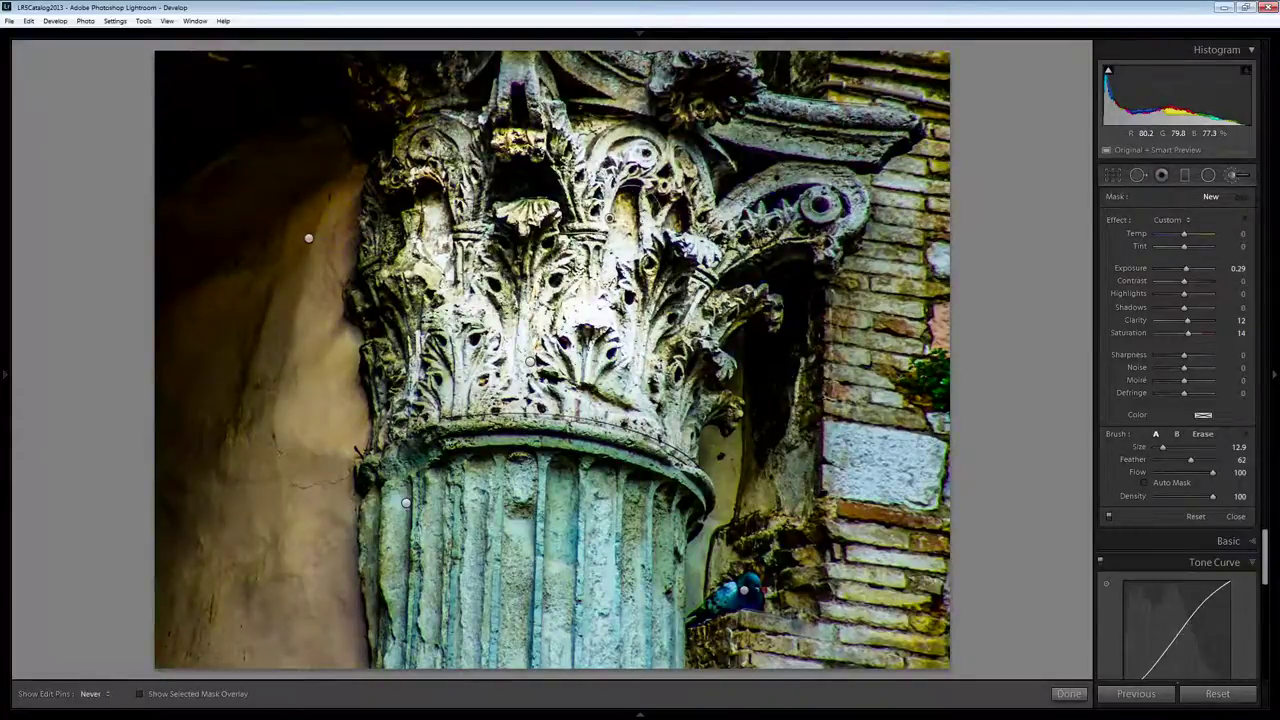
{"action": "mouse_move", "coordinate": [505, 247]}
{"action": "left_mouse_down"}
{"action": "mouse_move", "coordinate": [525, 180]}
{"action": "mouse_move", "coordinate": [517, 140]}
{"action": "left_mouse_up"}
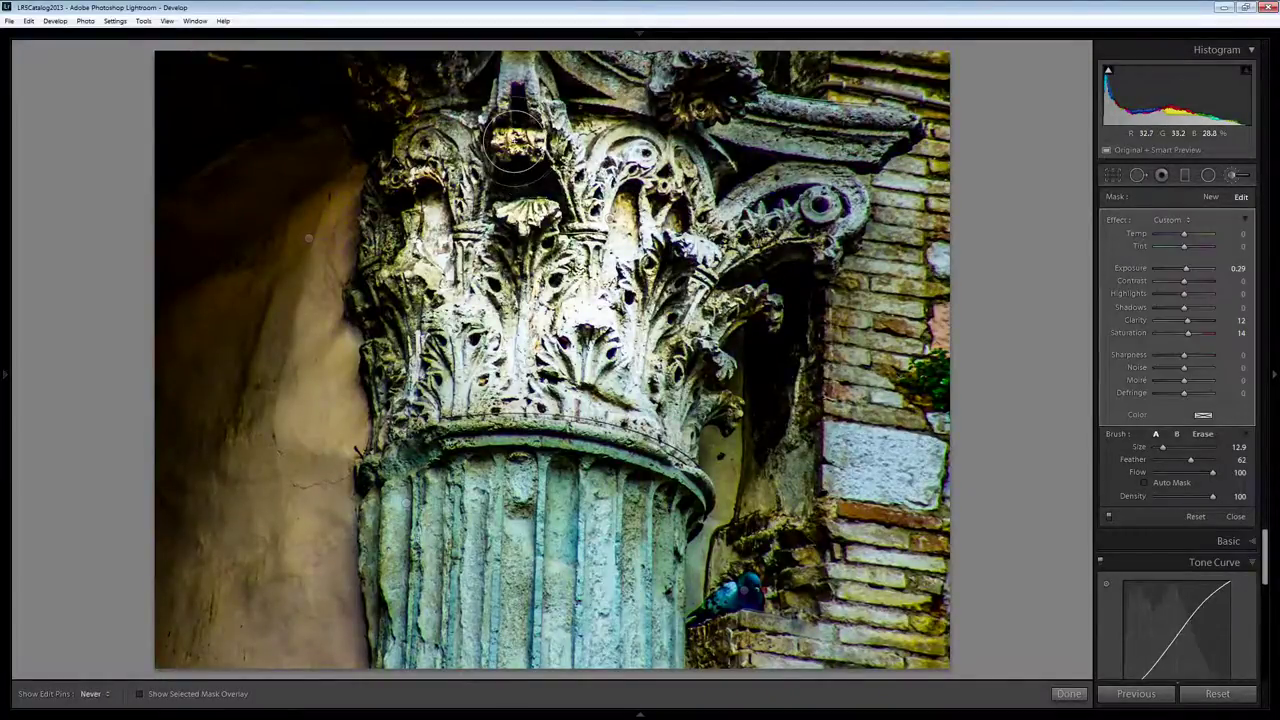
{"action": "key", "text": "h"}
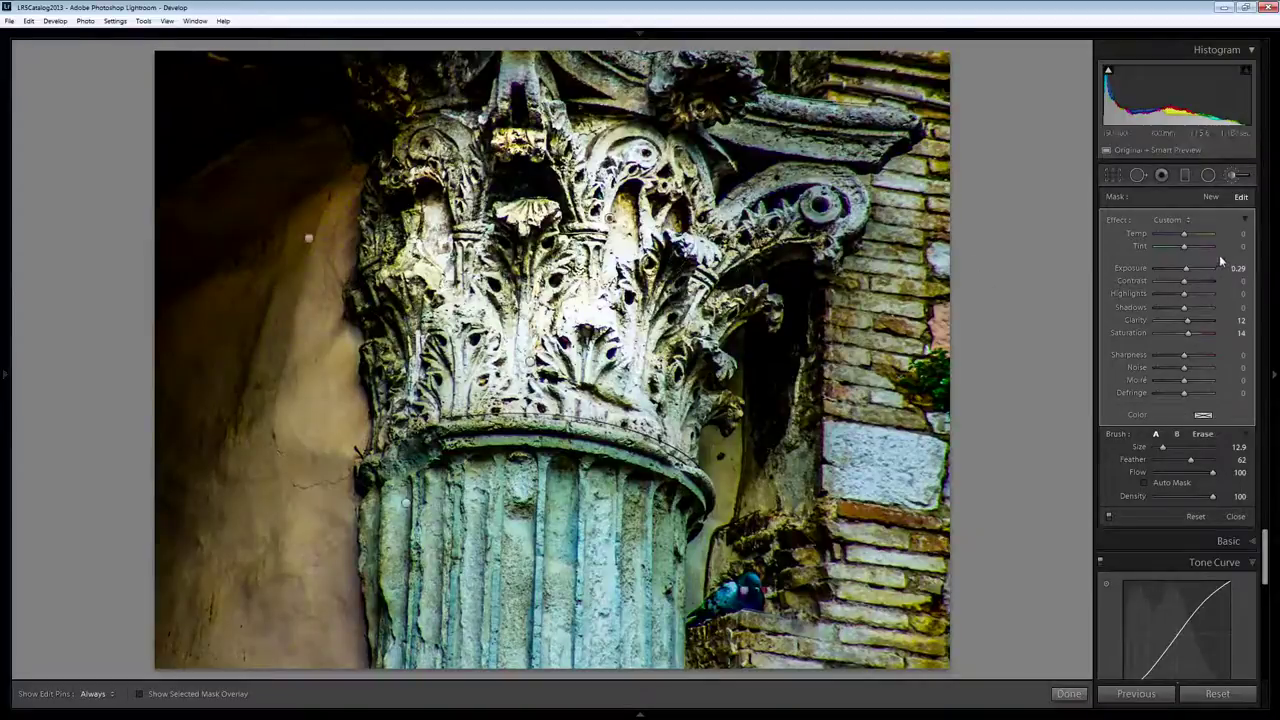
Step: Reset its sliders and give it a pale pink tint, hue 331, saturation 18
{"action": "key", "text": "alt"}
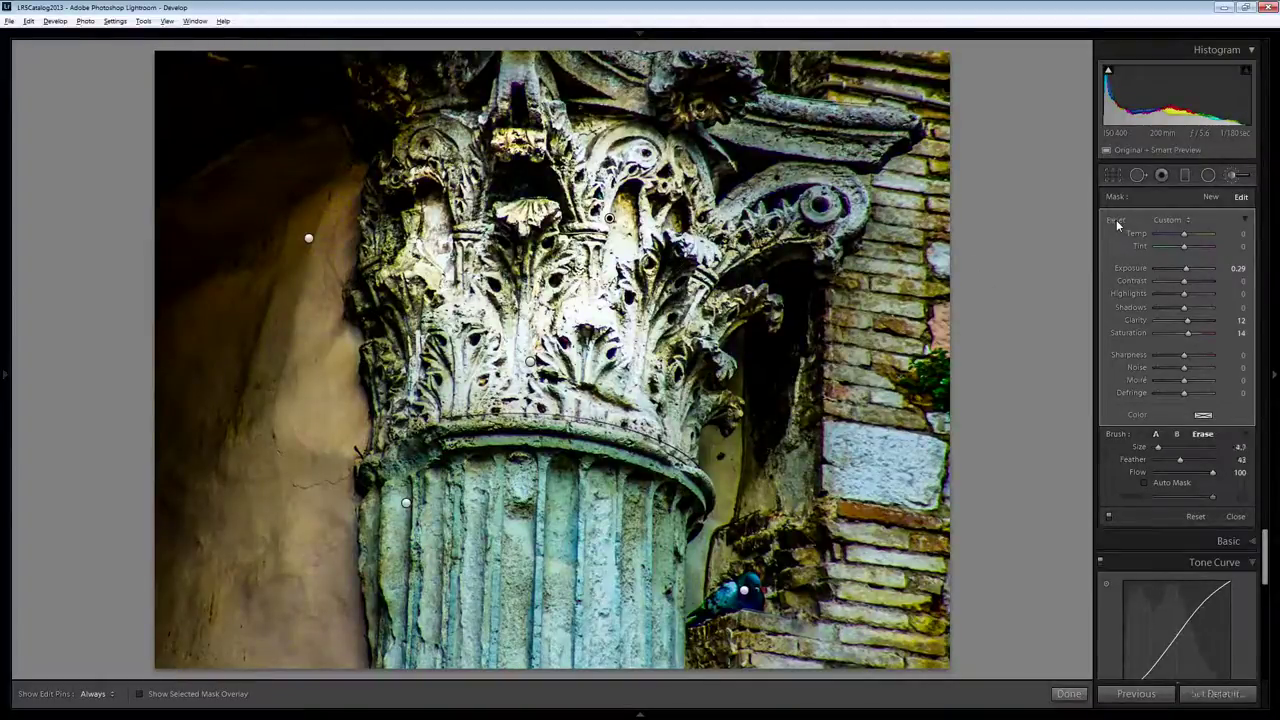
{"action": "left_click", "coordinate": [1117, 221], "text": "alt"}
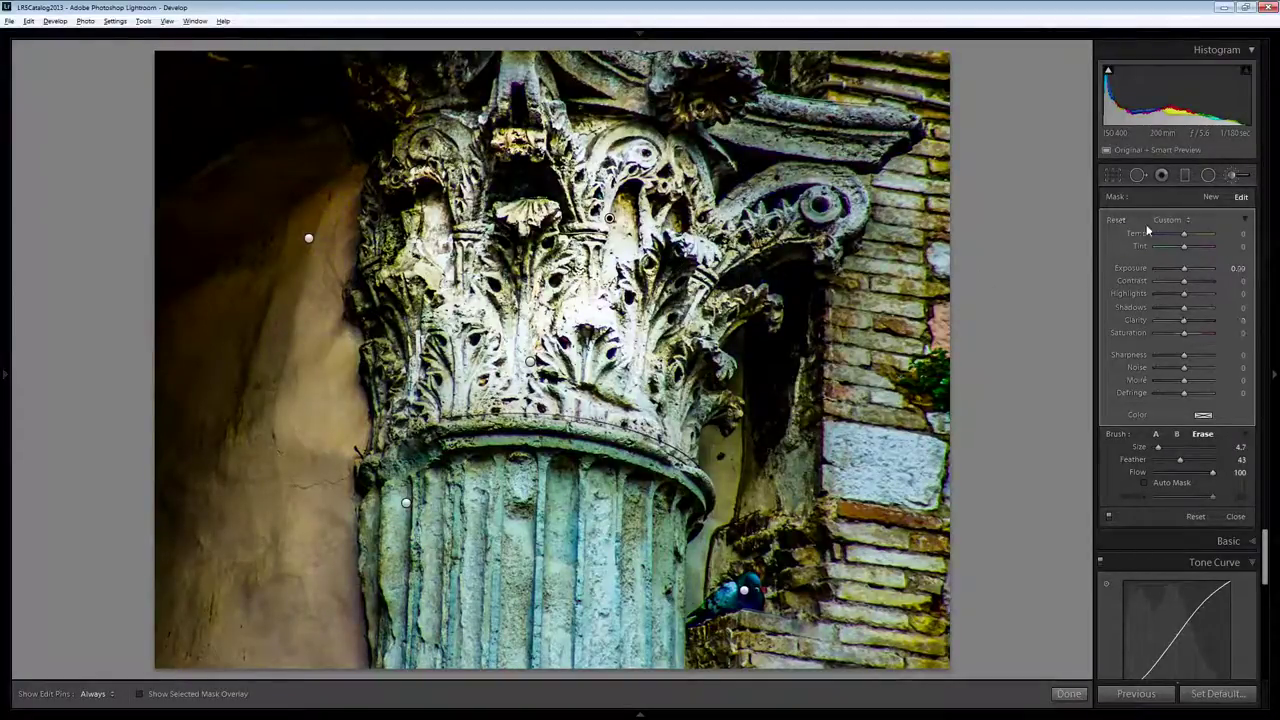
{"action": "left_click", "coordinate": [1204, 414]}
{"action": "mouse_move", "coordinate": [1157, 443]}
{"action": "left_mouse_down"}
{"action": "mouse_move", "coordinate": [1166, 456]}
{"action": "mouse_move", "coordinate": [1132, 458]}
{"action": "mouse_move", "coordinate": [1154, 463]}
{"action": "left_mouse_up"}
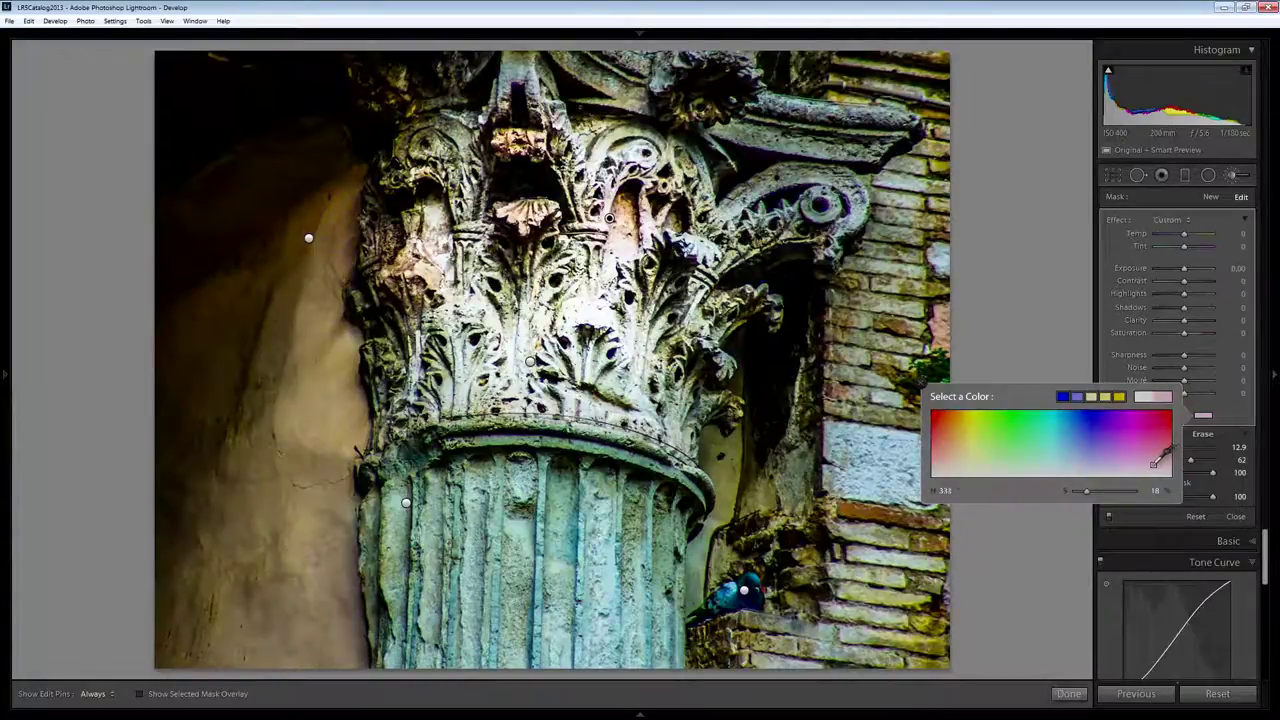
{"action": "left_click", "coordinate": [920, 383]}
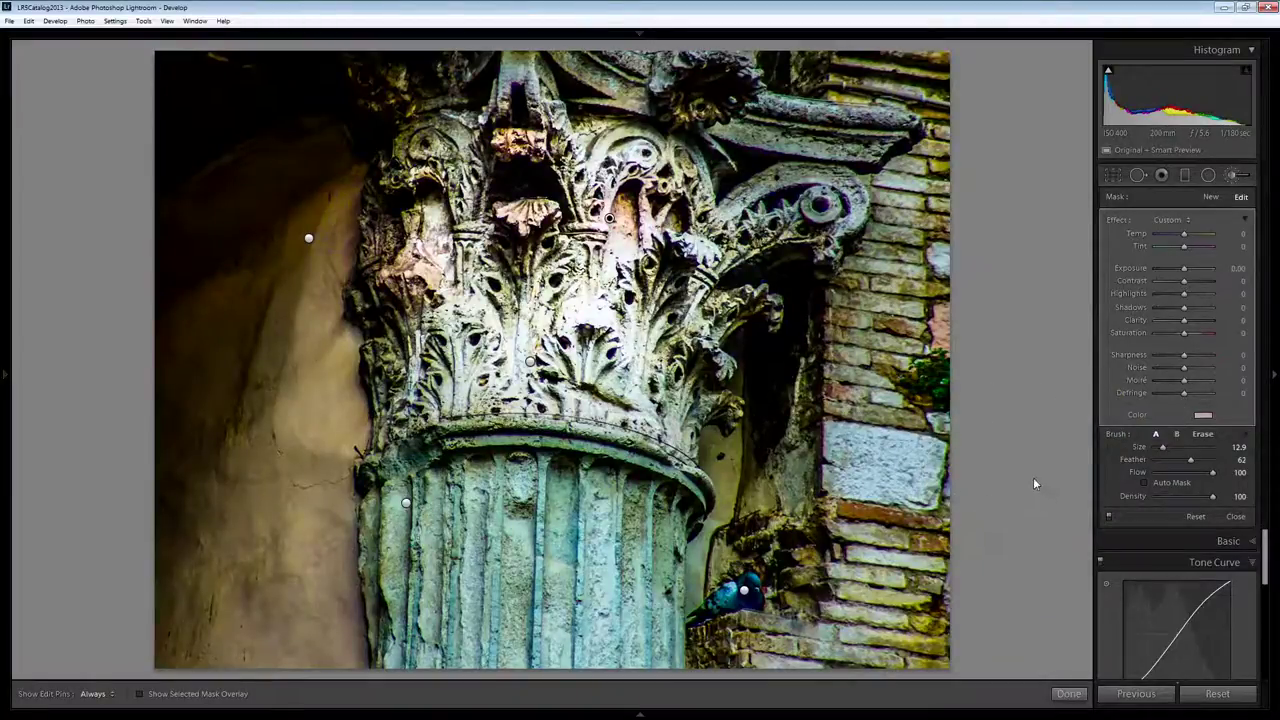
{"action": "key", "text": "backslash"}
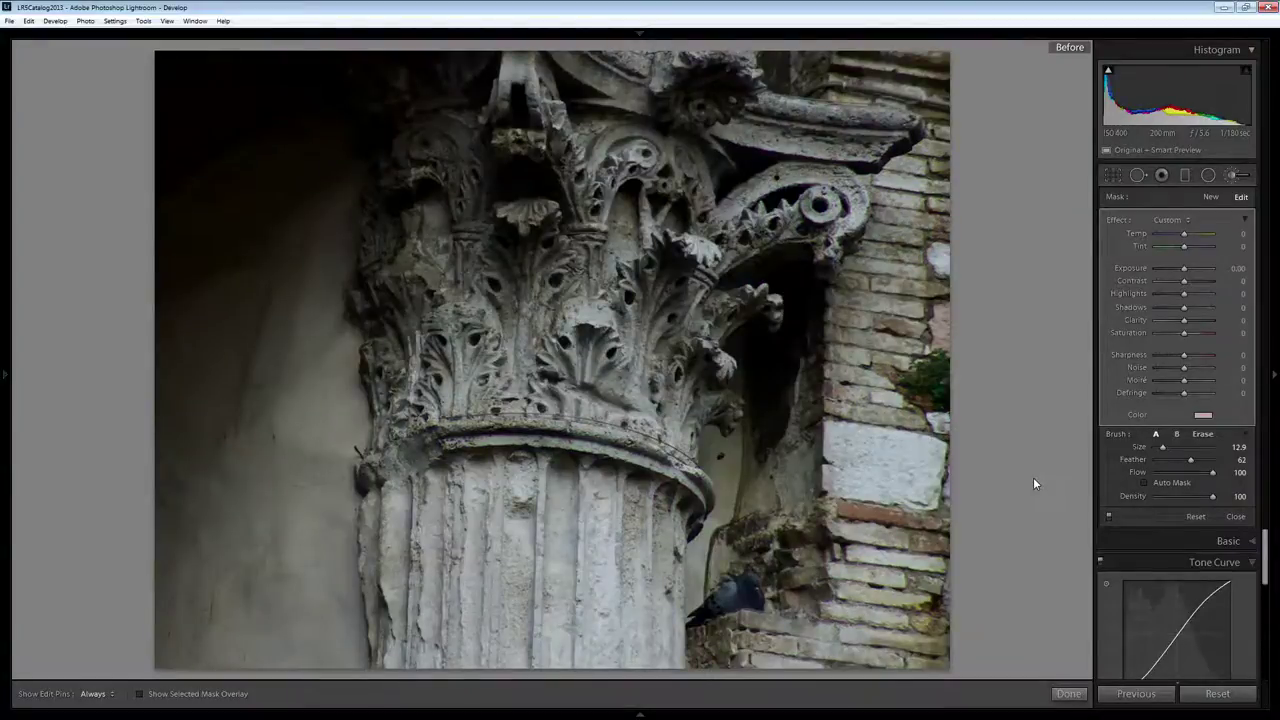
{"action": "key", "text": "backslash"}
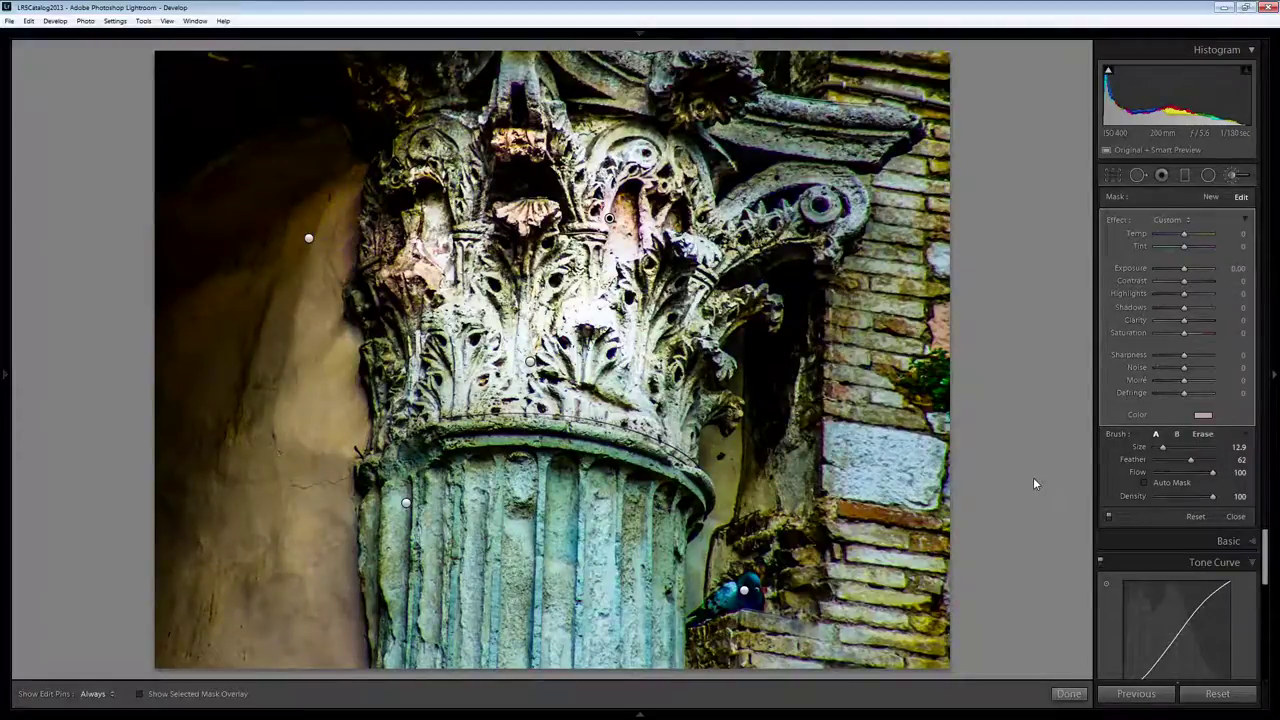
Step: Exit the Adjustment Brush and expand the Tone Curve panel showing the Strong Contrast curve
{"action": "left_click", "coordinate": [1069, 693]}
{"action": "key", "text": "k"}
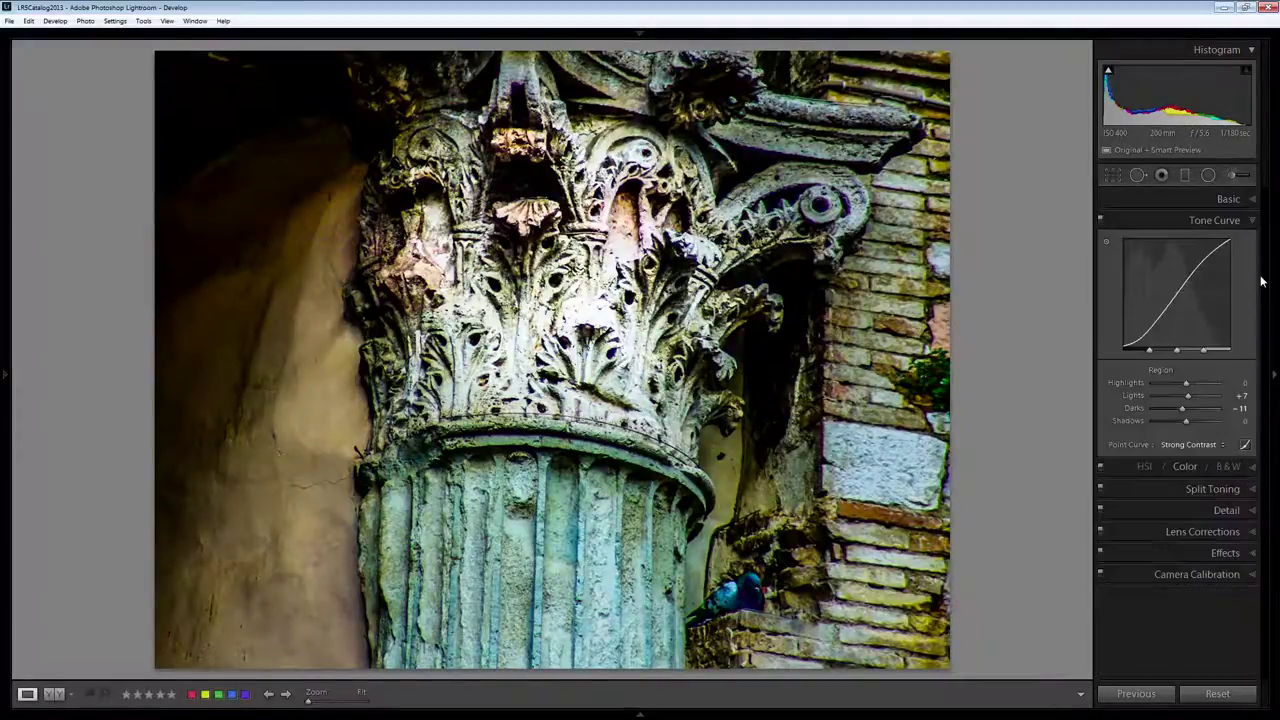
{"action": "left_click", "coordinate": [1250, 200]}
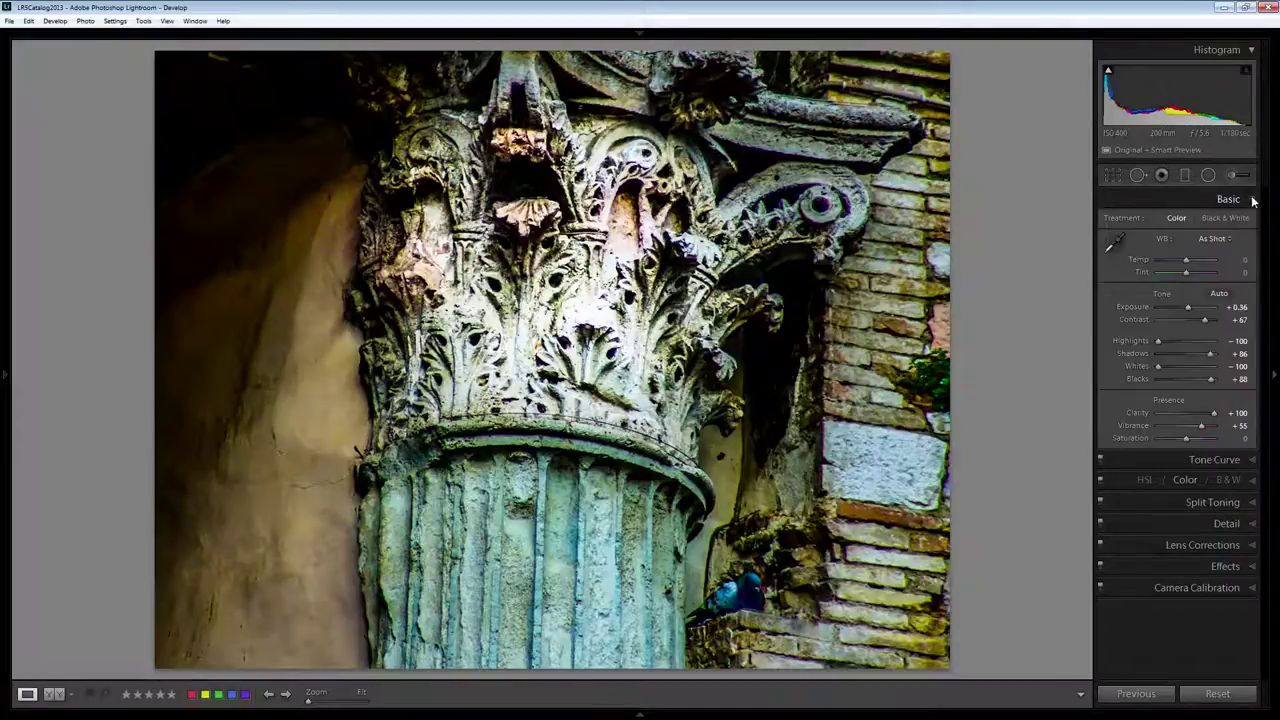
{"action": "left_click", "coordinate": [1230, 459]}
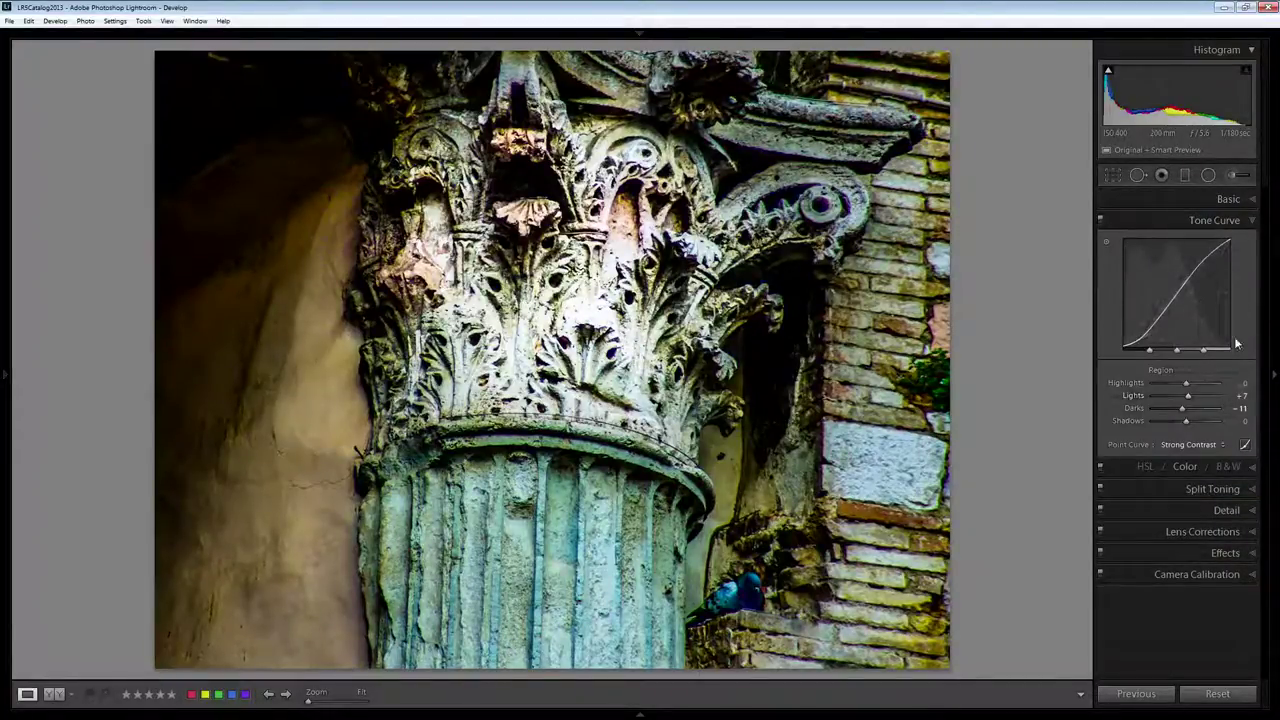